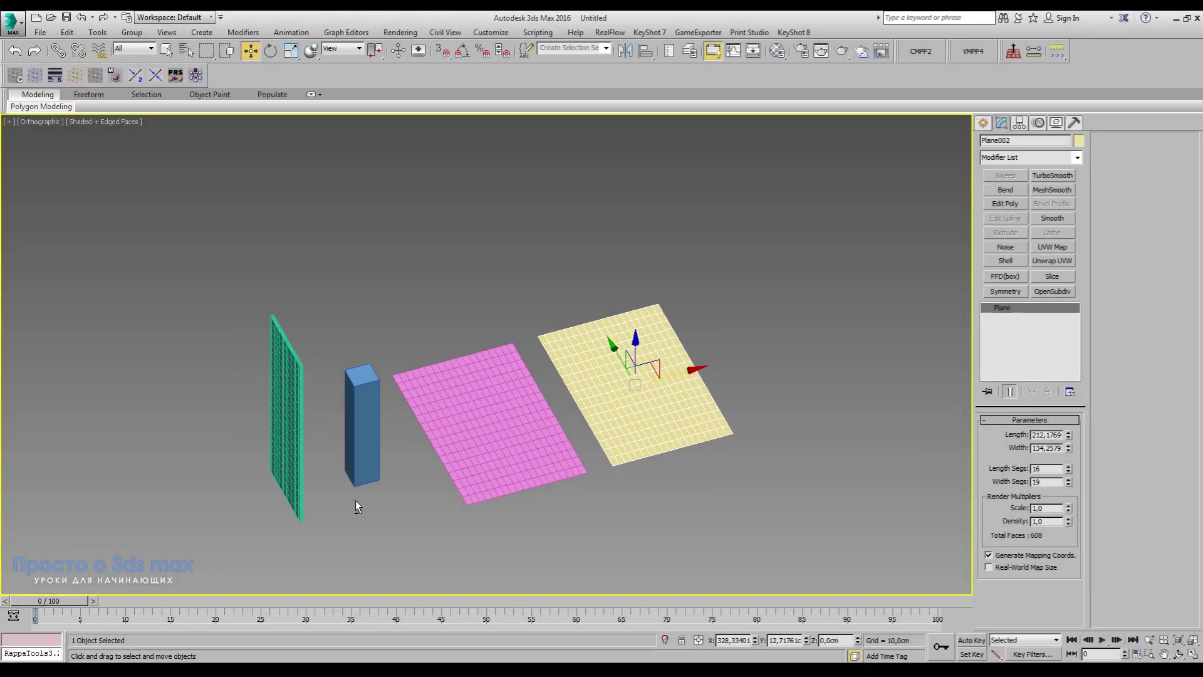
Step: Select the blue column and orbit to an elevated view of the objects
{"action": "mouse_move", "coordinate": [352, 502]}
{"action": "middle_mouse_down", "text": "alt"}
{"action": "mouse_move", "coordinate": [381, 394]}
{"action": "mouse_move", "coordinate": [462, 424]}
{"action": "mouse_move", "coordinate": [352, 435]}
{"action": "mouse_move", "coordinate": [366, 359]}
{"action": "mouse_move", "coordinate": [517, 384]}
{"action": "mouse_move", "coordinate": [520, 318]}
{"action": "middle_mouse_up", "text": "alt"}
{"action": "left_click", "coordinate": [381, 394]}
{"action": "scroll", "coordinate": [352, 435], "scroll_direction": "up", "scroll_amount": 4}
{"action": "left_click", "coordinate": [520, 341]}
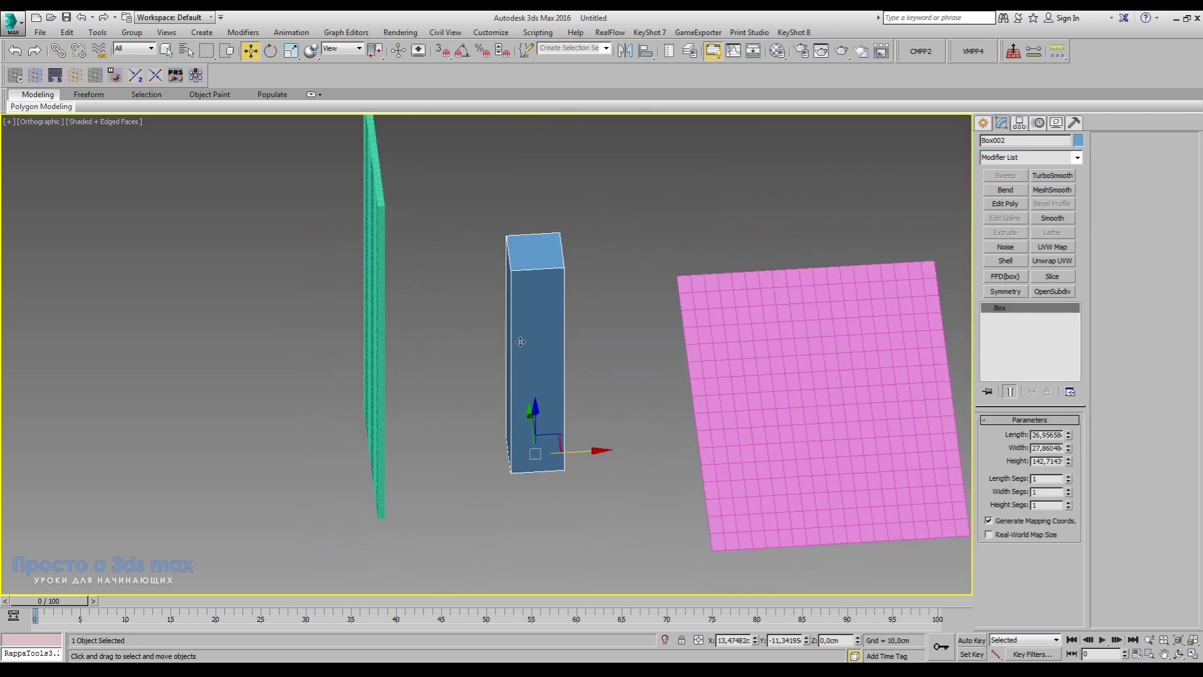
{"action": "mouse_move", "coordinate": [638, 444]}
{"action": "middle_mouse_down", "text": "alt"}
{"action": "mouse_move", "coordinate": [545, 441]}
{"action": "mouse_move", "coordinate": [615, 412]}
{"action": "mouse_move", "coordinate": [656, 442]}
{"action": "mouse_move", "coordinate": [504, 414]}
{"action": "mouse_move", "coordinate": [607, 416]}
{"action": "middle_mouse_up", "text": "alt"}
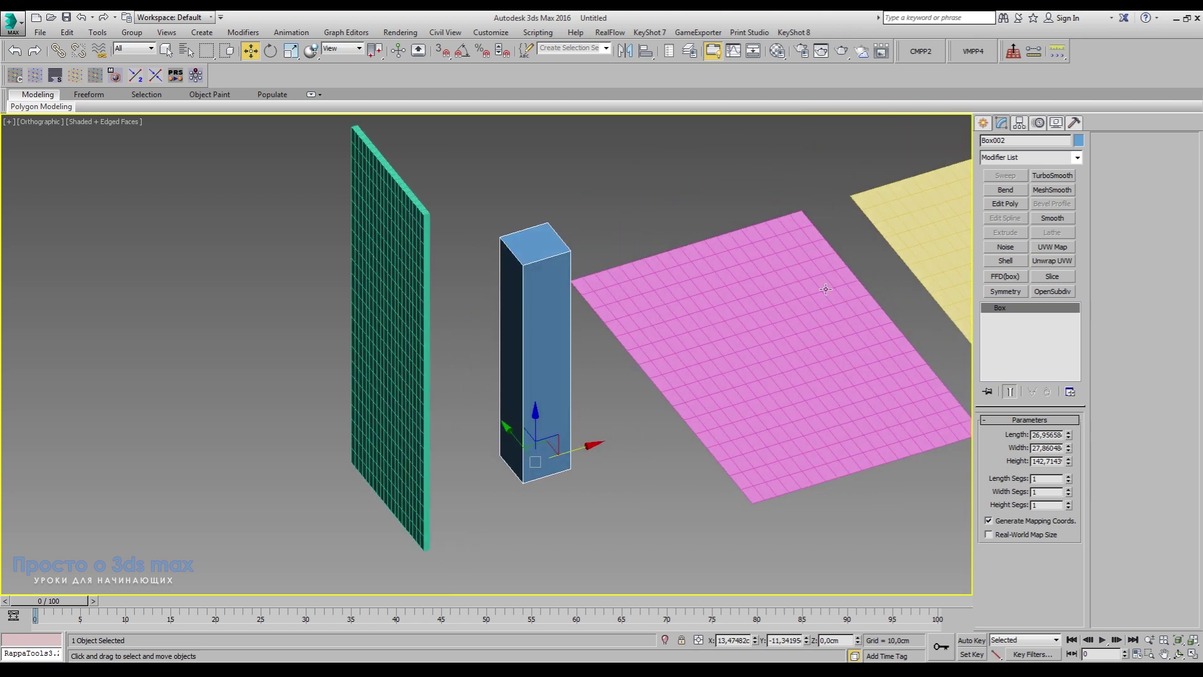
Step: Add a Bend modifier to the blue column and experiment with its Angle
{"action": "left_click", "coordinate": [1006, 190]}
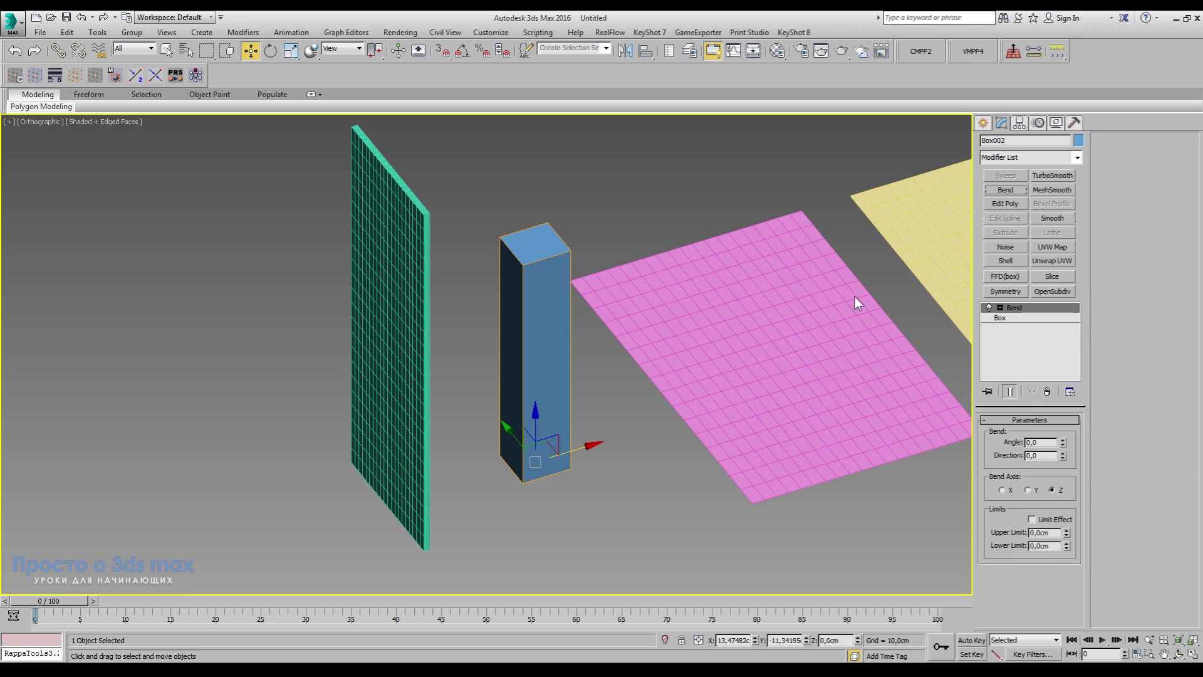
{"action": "left_click", "coordinate": [405, 306]}
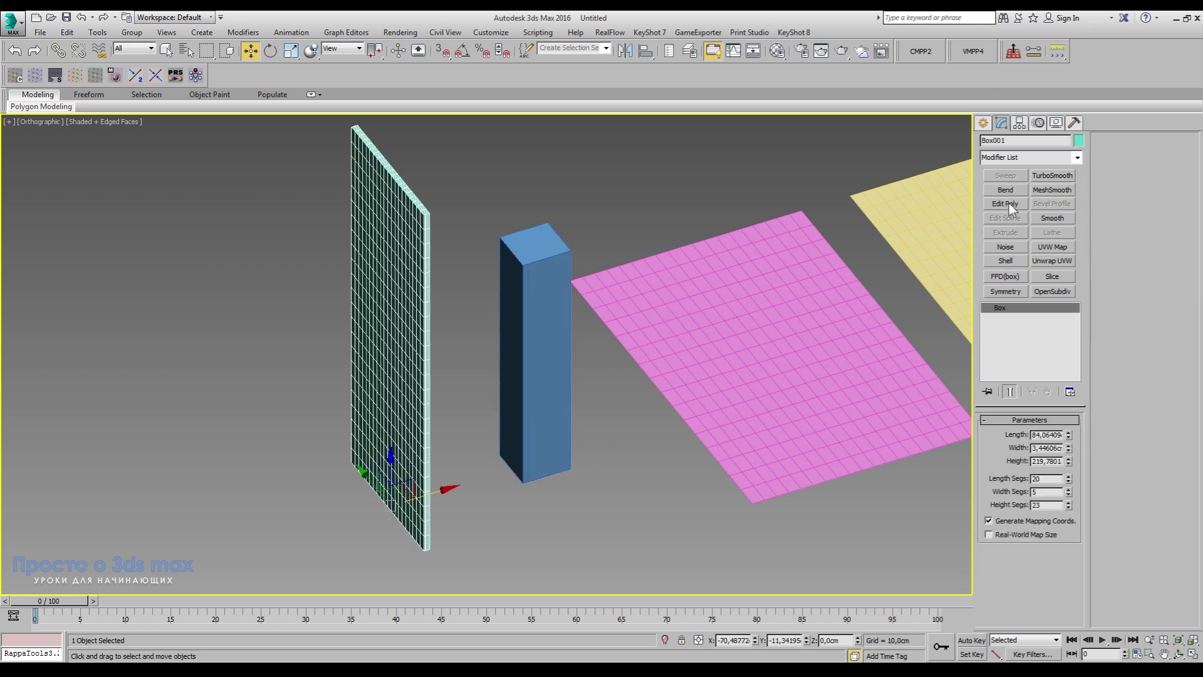
{"action": "left_click", "coordinate": [532, 433]}
{"action": "mouse_move", "coordinate": [626, 497]}
{"action": "middle_mouse_down", "text": "alt"}
{"action": "mouse_move", "coordinate": [670, 482]}
{"action": "mouse_move", "coordinate": [1157, 470]}
{"action": "middle_mouse_up", "text": "alt"}
{"action": "left_click_drag", "start_coordinate": [1064, 445], "coordinate": [1063, 374]}
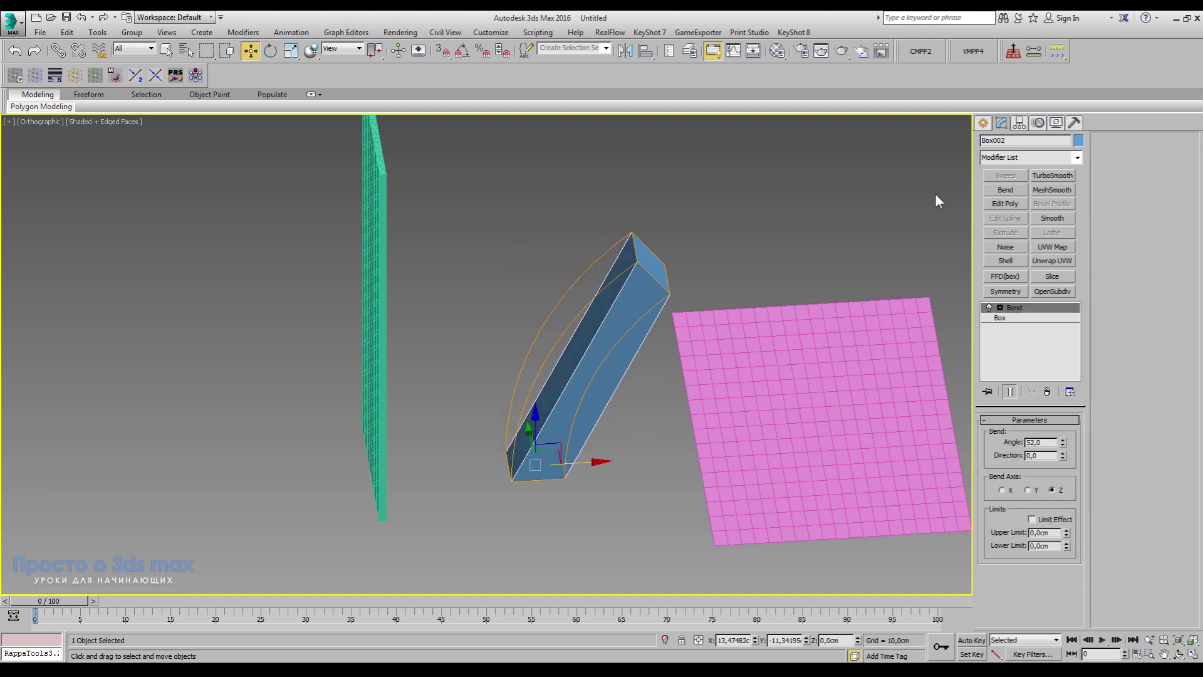
{"action": "left_click", "coordinate": [1001, 318]}
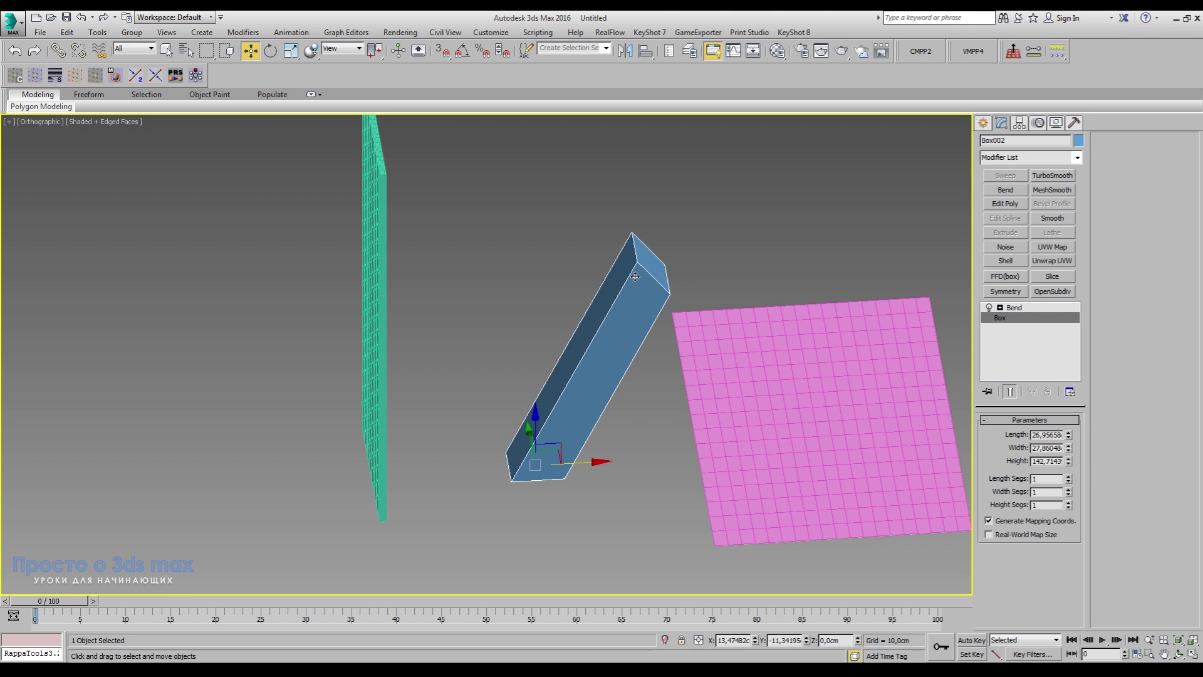
{"action": "left_click", "coordinate": [1031, 307]}
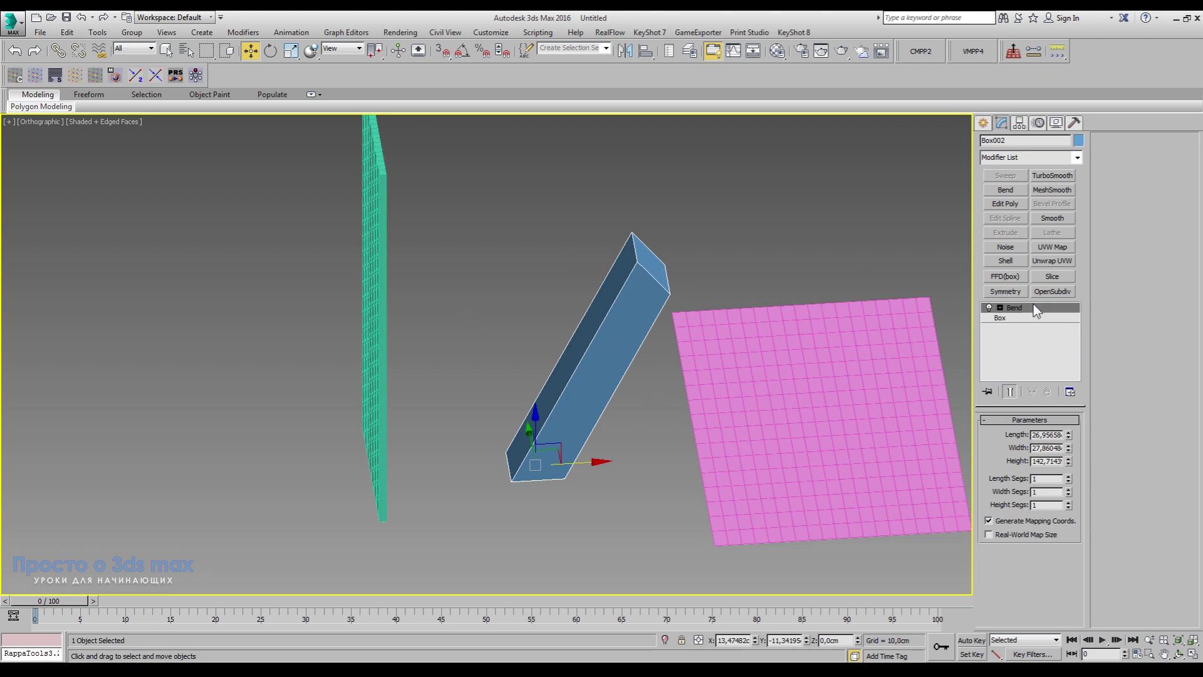
{"action": "left_click_drag", "start_coordinate": [1061, 445], "coordinate": [1074, 445]}
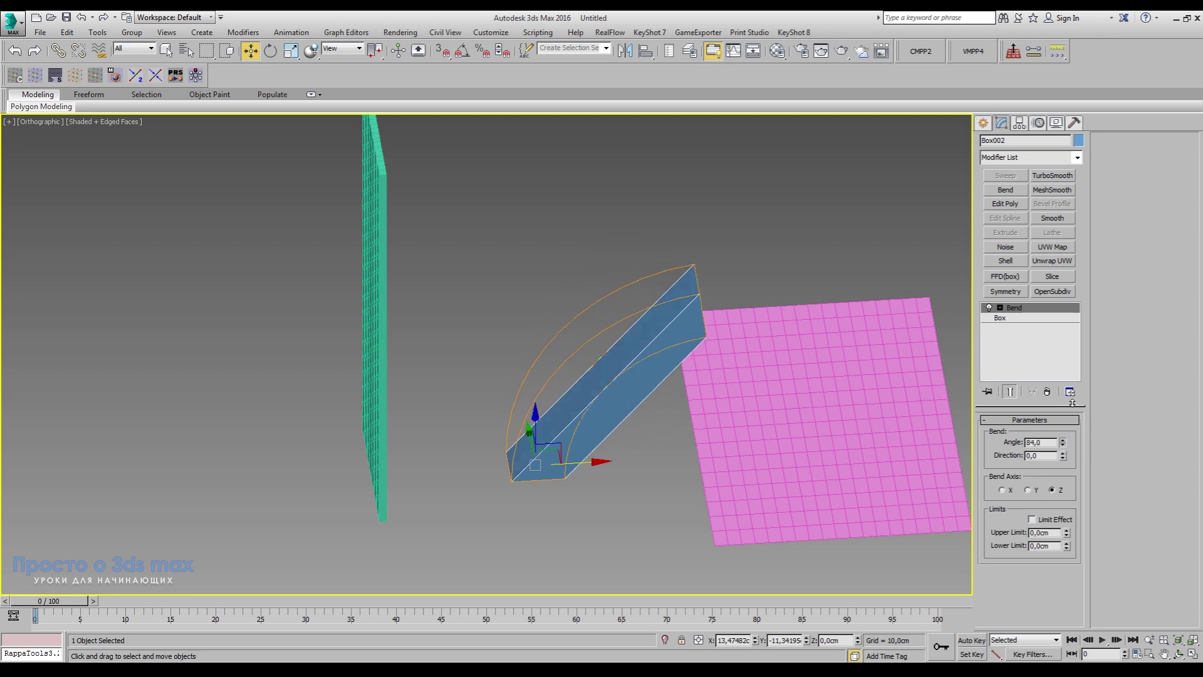
Step: Set the column's bend to Angle -3.0 and Direction -29.5 along the X axis
{"action": "scroll", "coordinate": [574, 414], "scroll_direction": "up", "scroll_amount": 3}
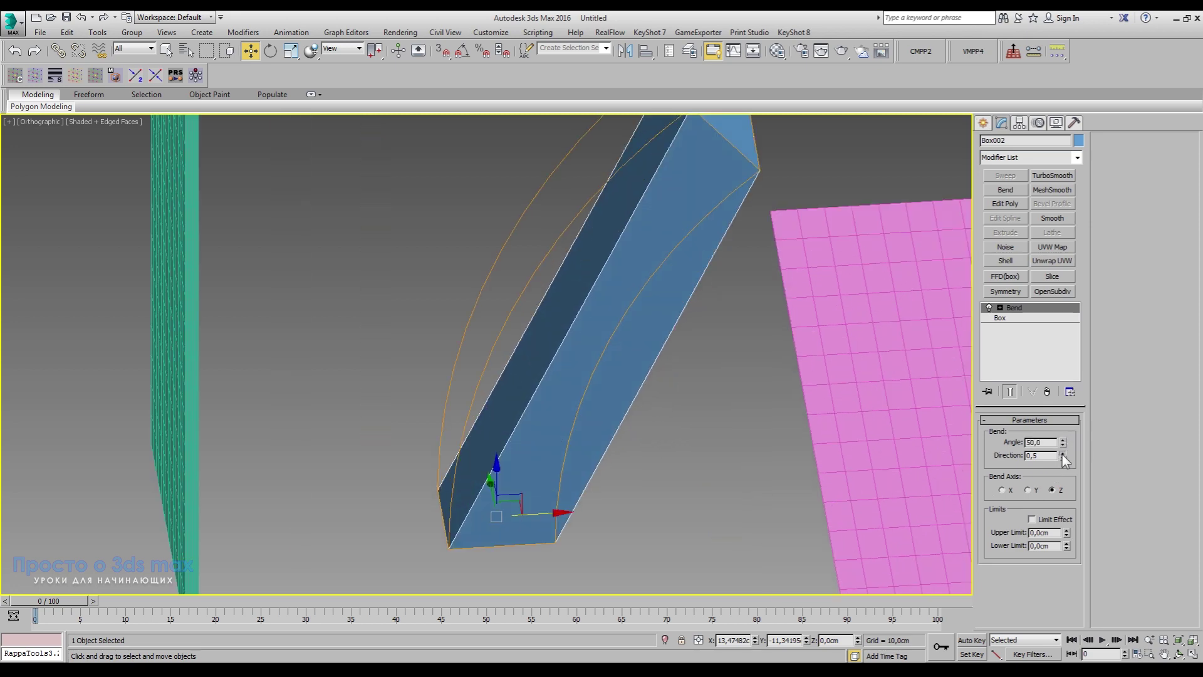
{"action": "left_click_drag", "start_coordinate": [1062, 454], "coordinate": [1063, 490]}
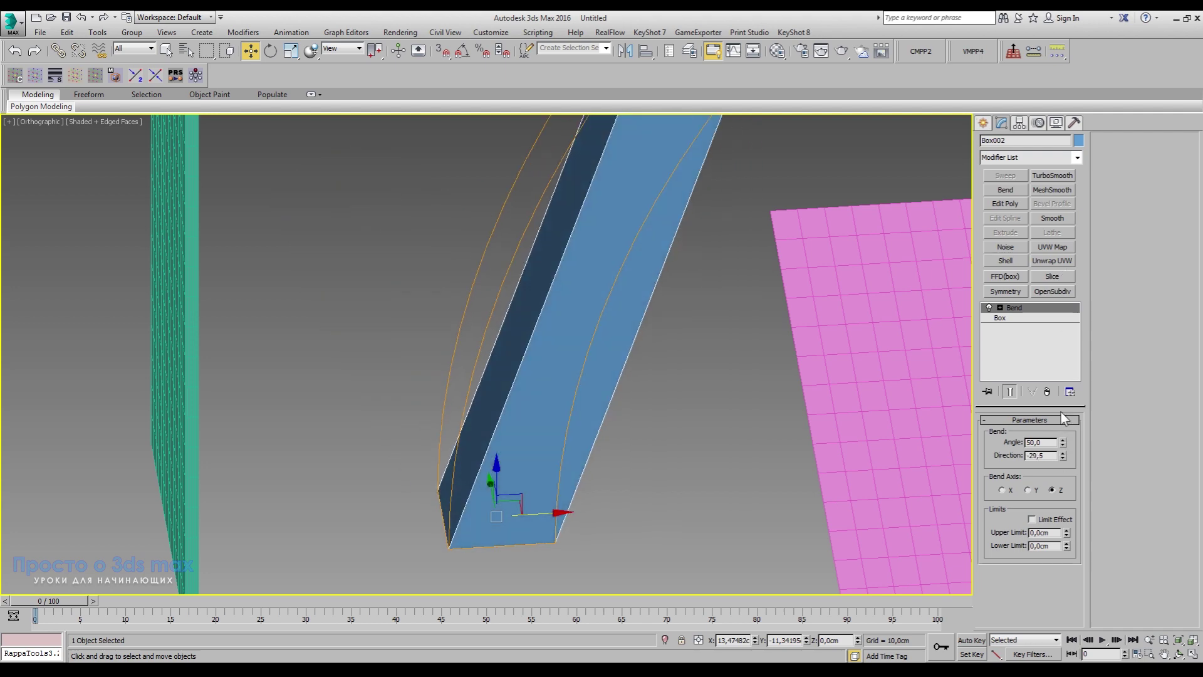
{"action": "left_click_drag", "start_coordinate": [1062, 442], "coordinate": [1081, 502]}
{"action": "left_click", "coordinate": [1001, 490]}
{"action": "scroll", "coordinate": [658, 504], "scroll_direction": "down", "scroll_amount": 4}
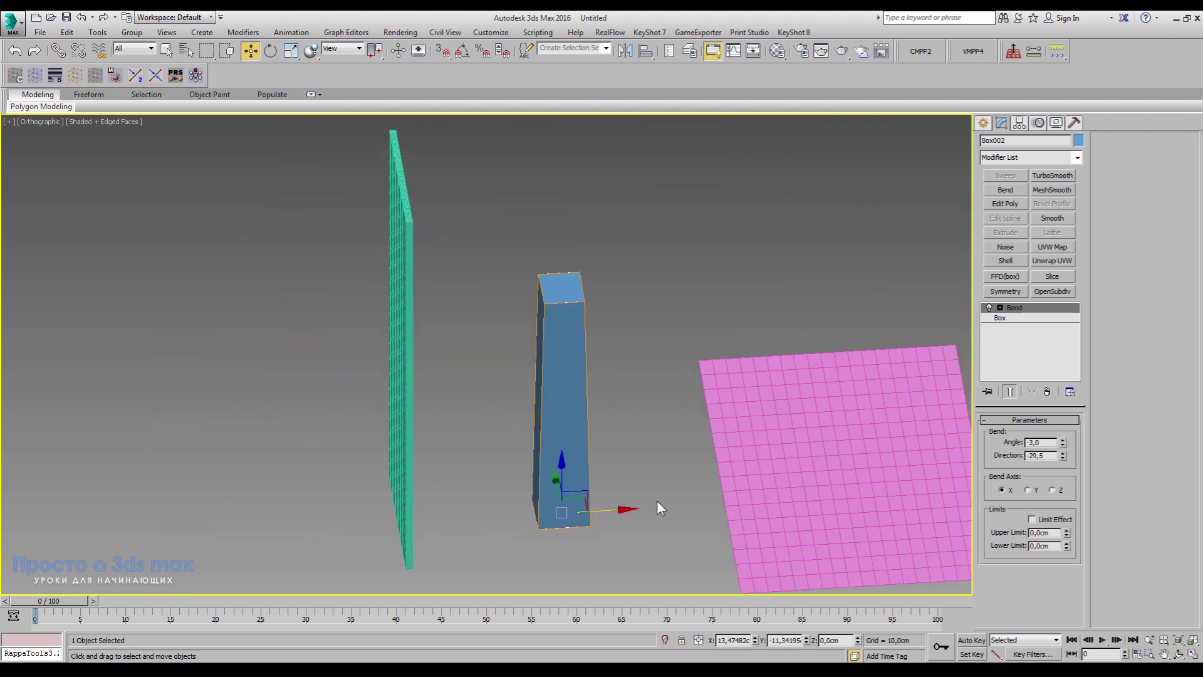
{"action": "mouse_move", "coordinate": [771, 512]}
{"action": "middle_mouse_down", "text": "alt"}
{"action": "mouse_move", "coordinate": [671, 511]}
{"action": "mouse_move", "coordinate": [833, 511]}
{"action": "mouse_move", "coordinate": [824, 525]}
{"action": "middle_mouse_up", "text": "alt"}
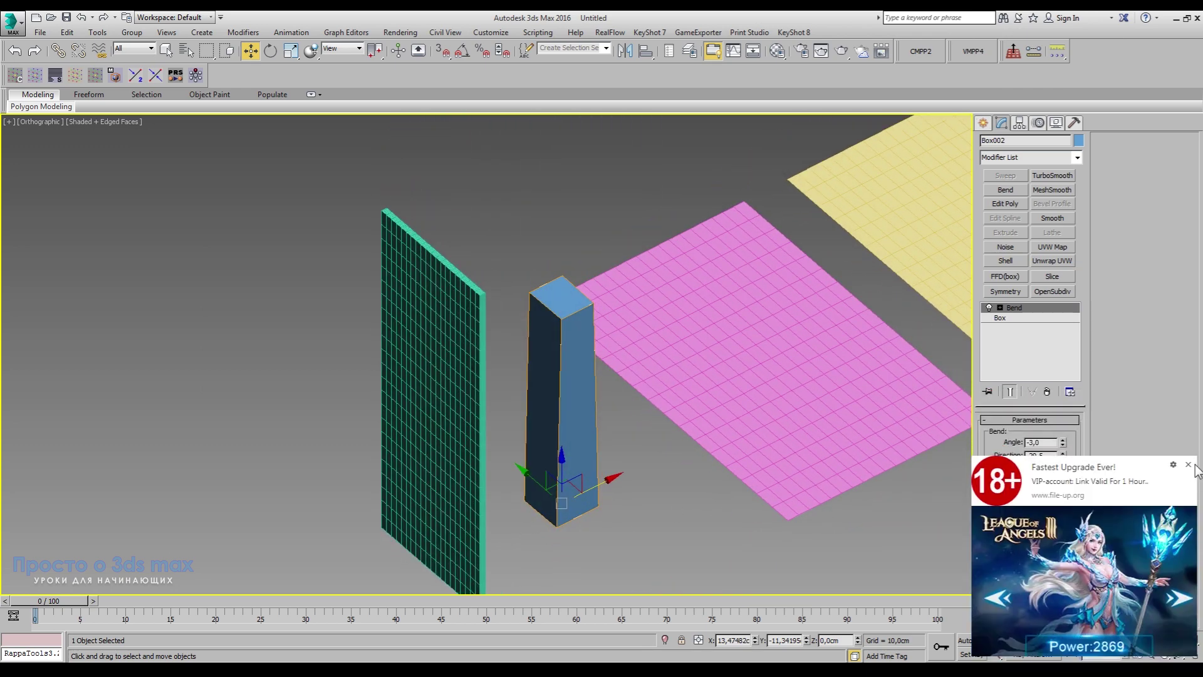
{"action": "left_click", "coordinate": [1188, 465]}
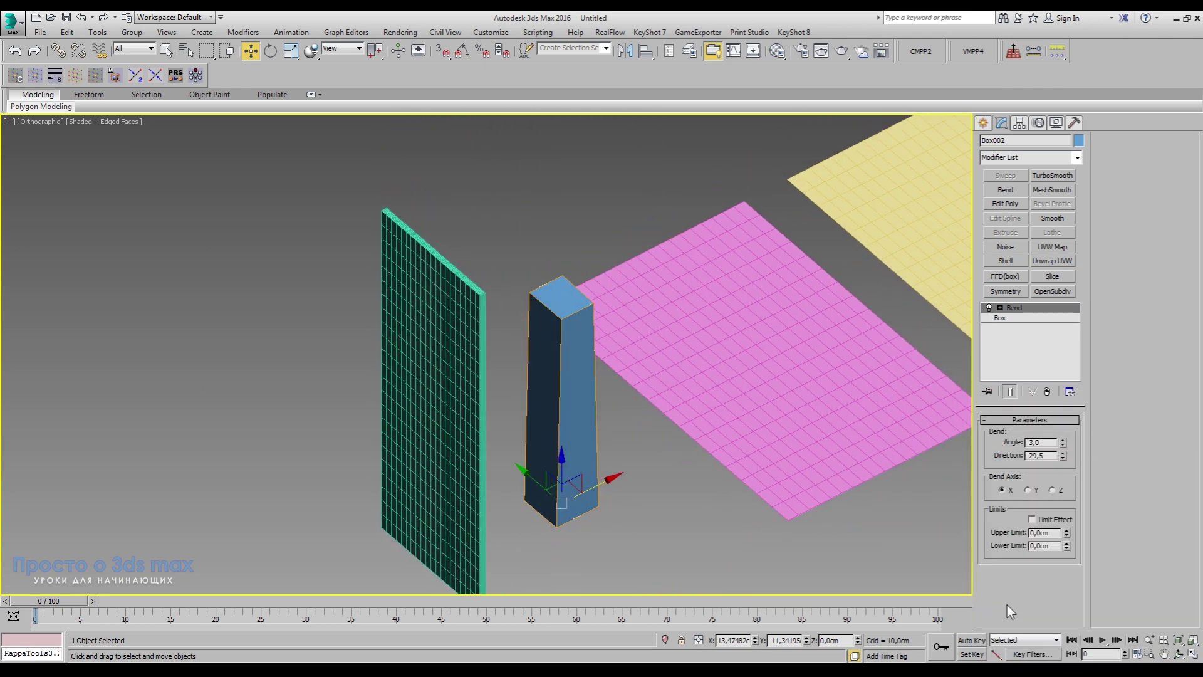
Step: Bend the green panel Box001 into an arch with a 180° Angle
{"action": "left_click", "coordinate": [441, 392]}
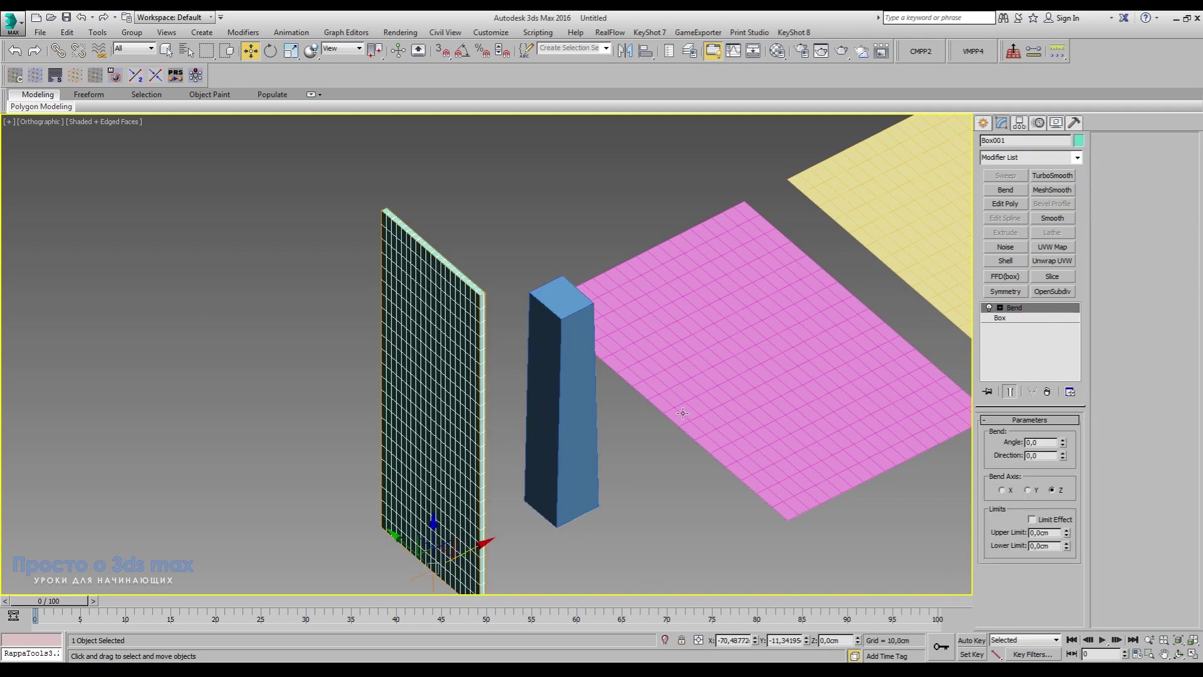
{"action": "left_click", "coordinate": [1000, 317]}
{"action": "mouse_move", "coordinate": [428, 345]}
{"action": "middle_mouse_down", "text": "alt"}
{"action": "mouse_move", "coordinate": [547, 378]}
{"action": "mouse_move", "coordinate": [470, 378]}
{"action": "middle_mouse_up", "text": "alt"}
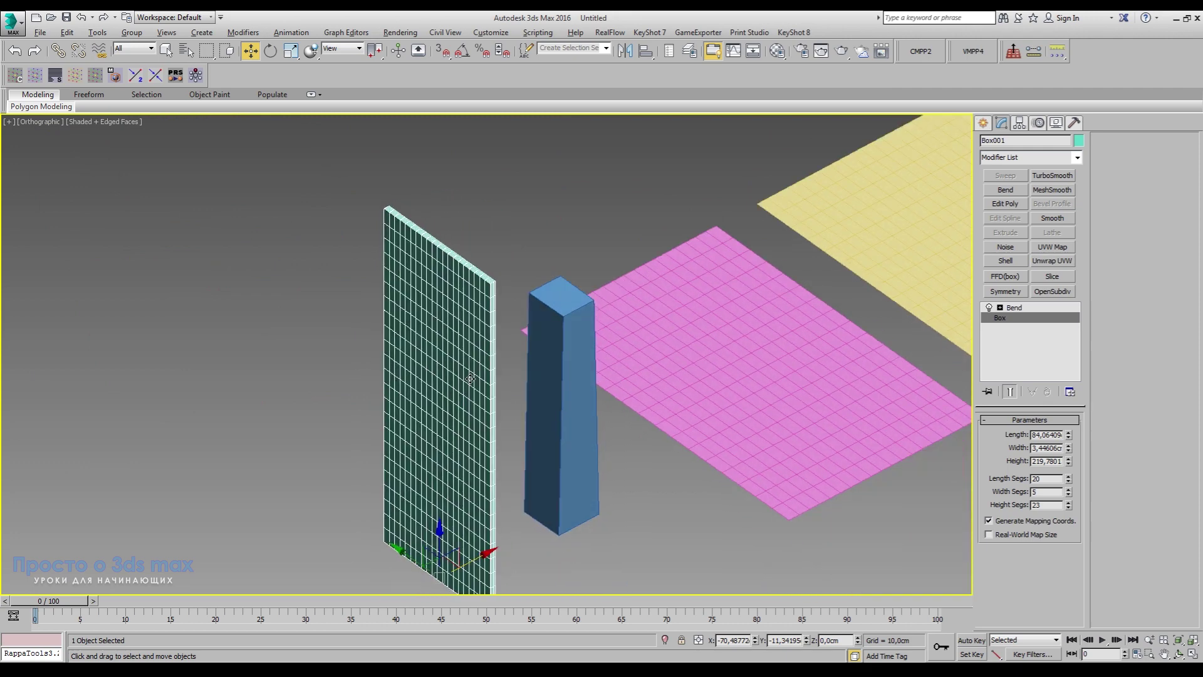
{"action": "left_click", "coordinate": [1018, 307]}
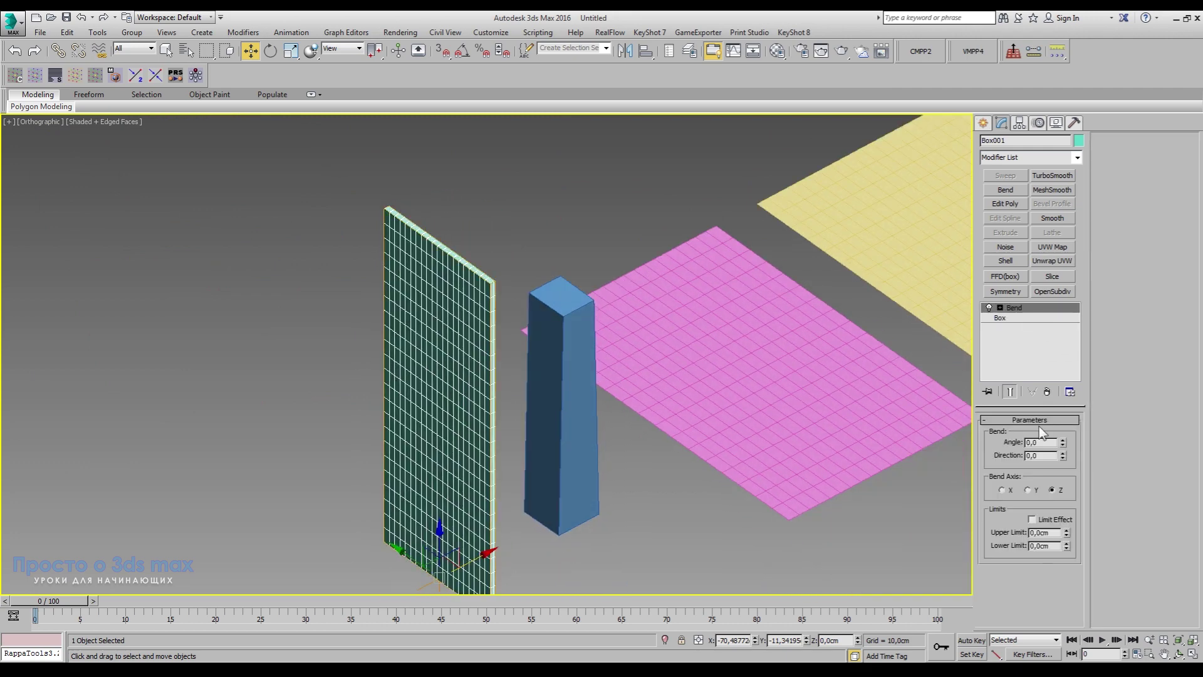
{"action": "left_click_drag", "start_coordinate": [1064, 445], "coordinate": [1080, 244]}
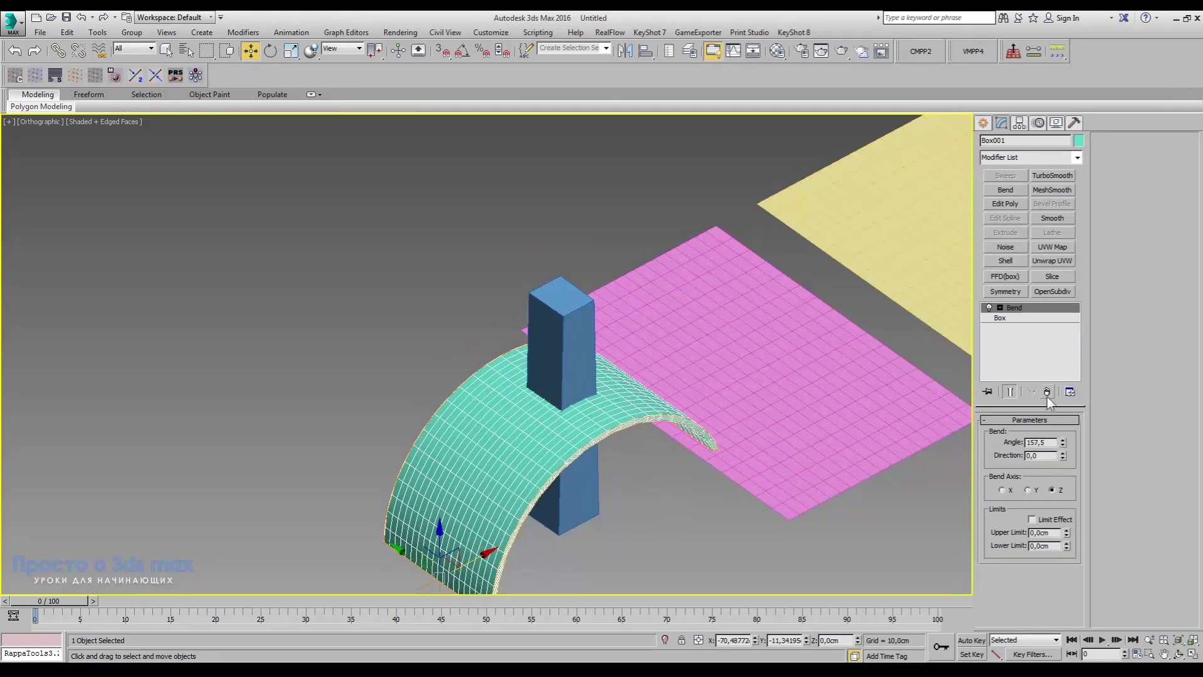
{"action": "type", "text": "1"}
{"action": "type", "text": "80"}
{"action": "key", "text": "Tab"}
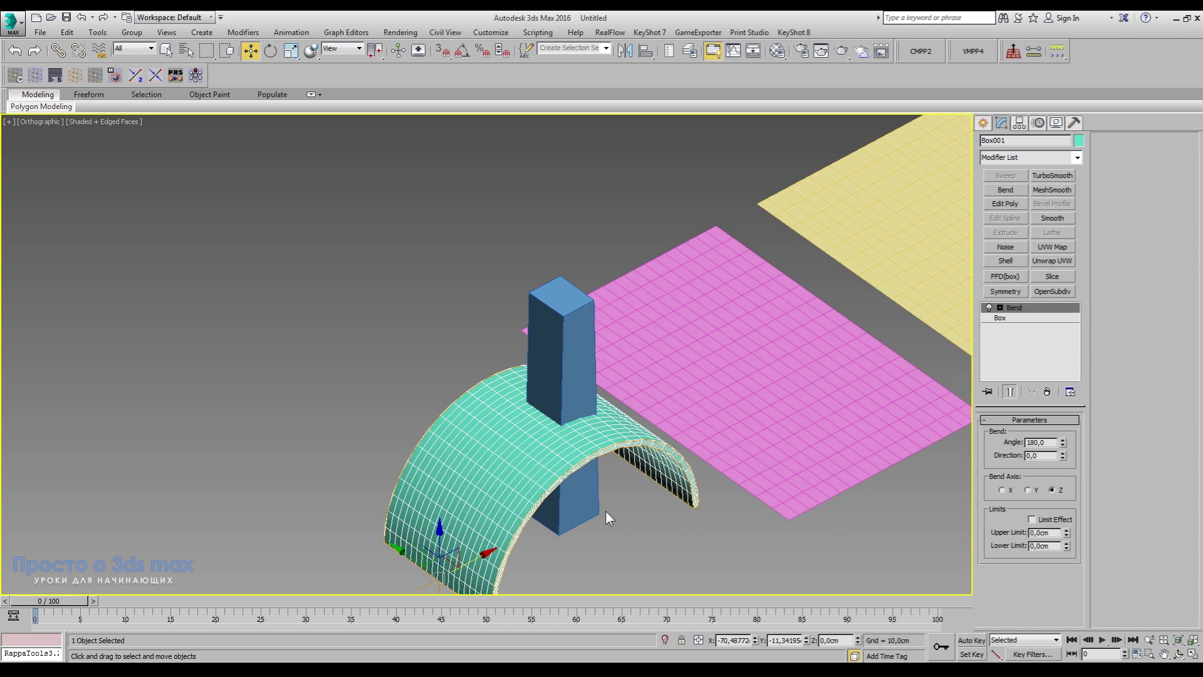
Step: Move the arch left of the blue column and compare bend axes, settling on Z
{"action": "left_click_drag", "start_coordinate": [427, 555], "coordinate": [246, 436]}
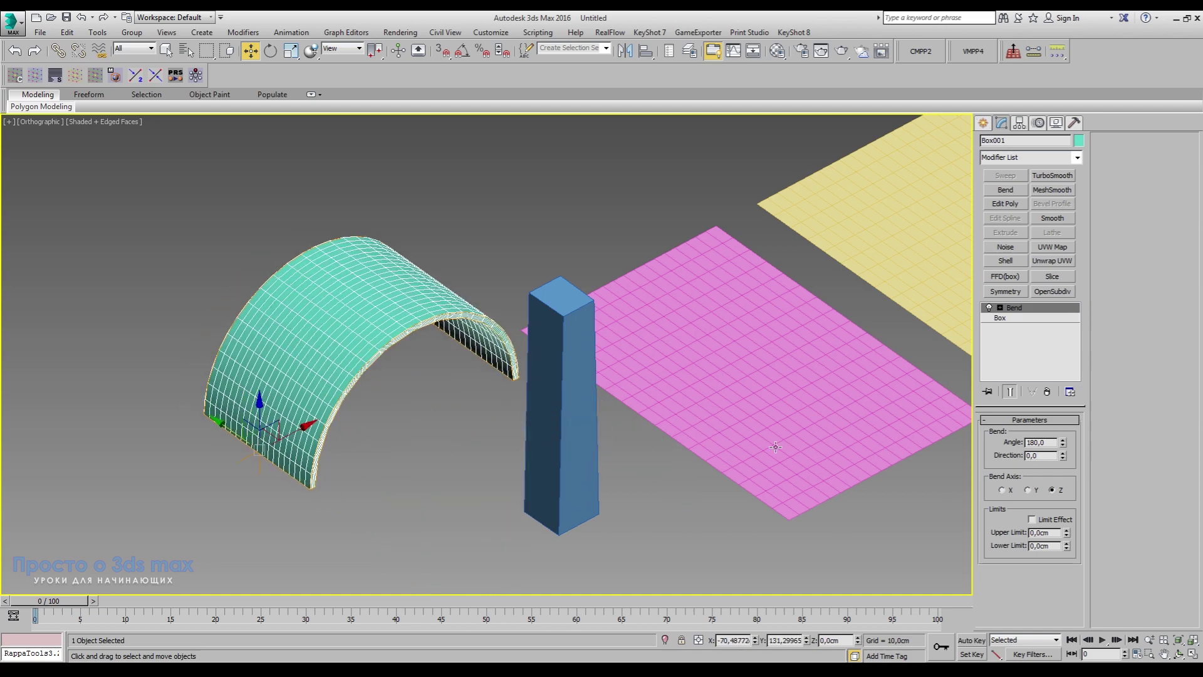
{"action": "middle_click_drag", "start_coordinate": [472, 446], "coordinate": [608, 409], "text": "alt"}
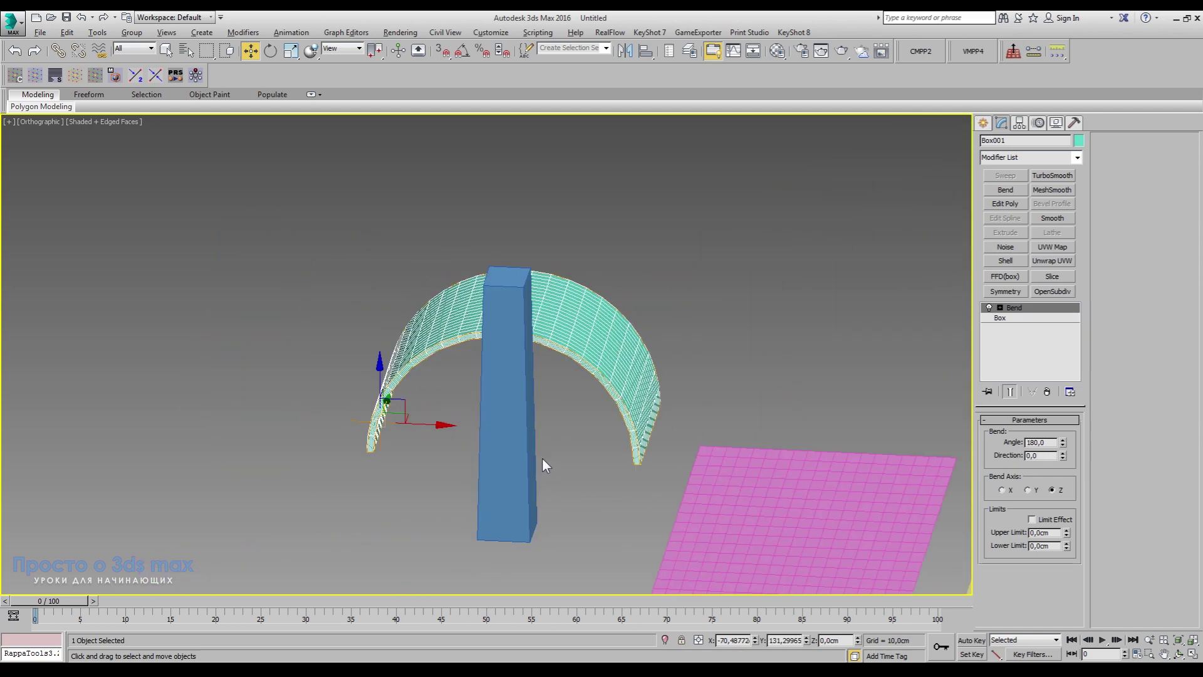
{"action": "scroll", "coordinate": [610, 411], "scroll_direction": "up", "scroll_amount": 4}
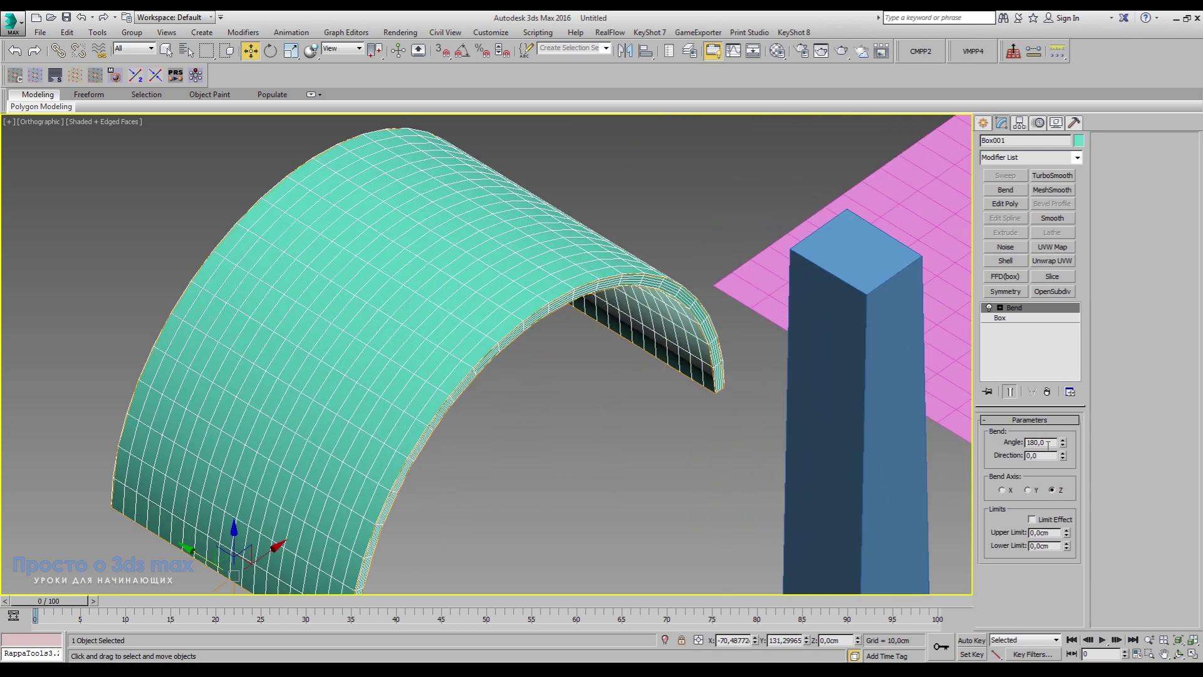
{"action": "left_click", "coordinate": [1028, 492]}
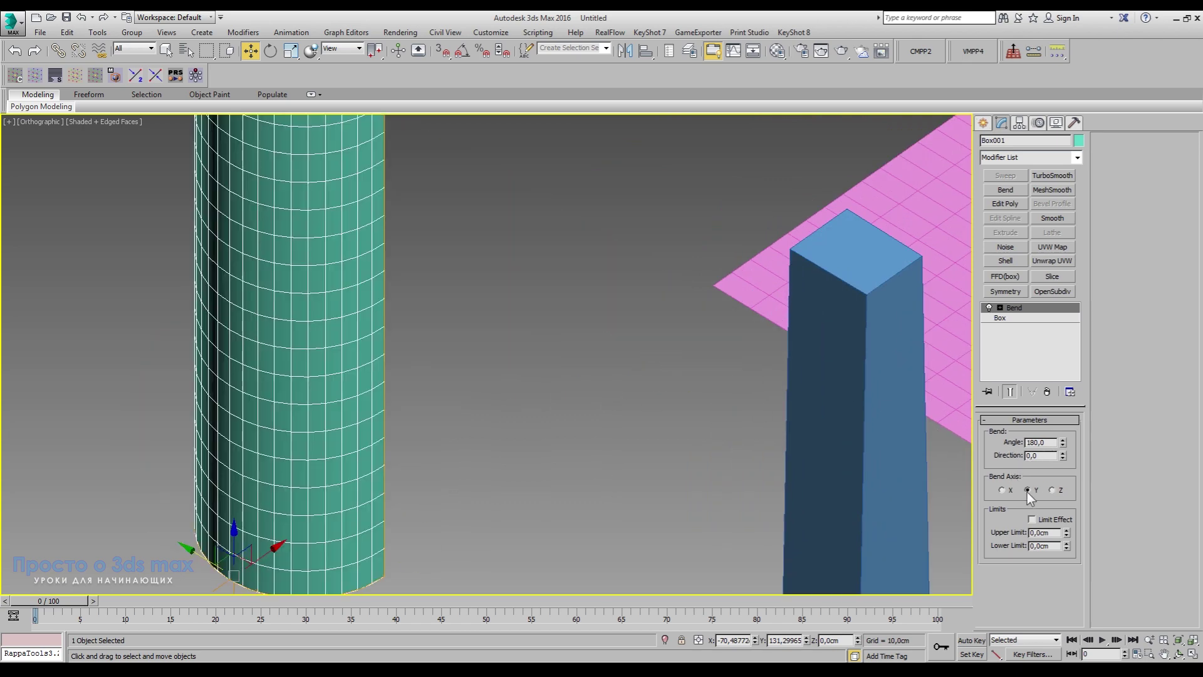
{"action": "left_click", "coordinate": [1002, 491]}
{"action": "left_click", "coordinate": [1052, 491]}
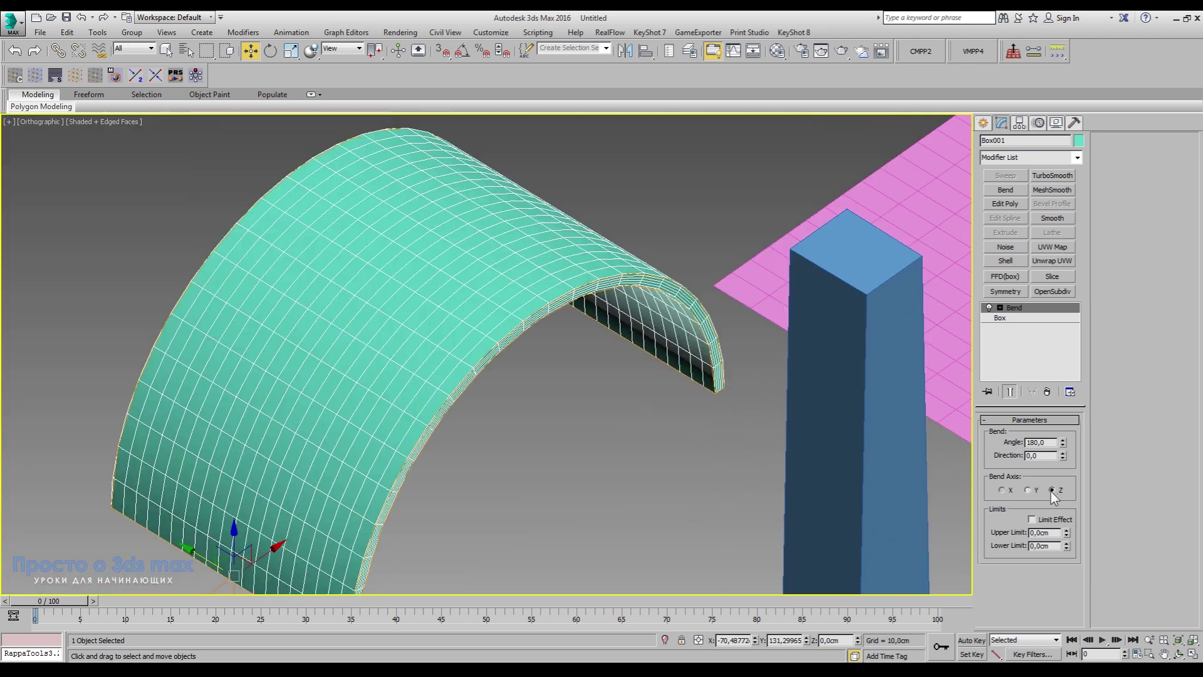
{"action": "left_click", "coordinate": [1001, 490]}
{"action": "left_click", "coordinate": [1053, 490]}
{"action": "scroll", "coordinate": [531, 467], "scroll_direction": "down", "scroll_amount": 4}
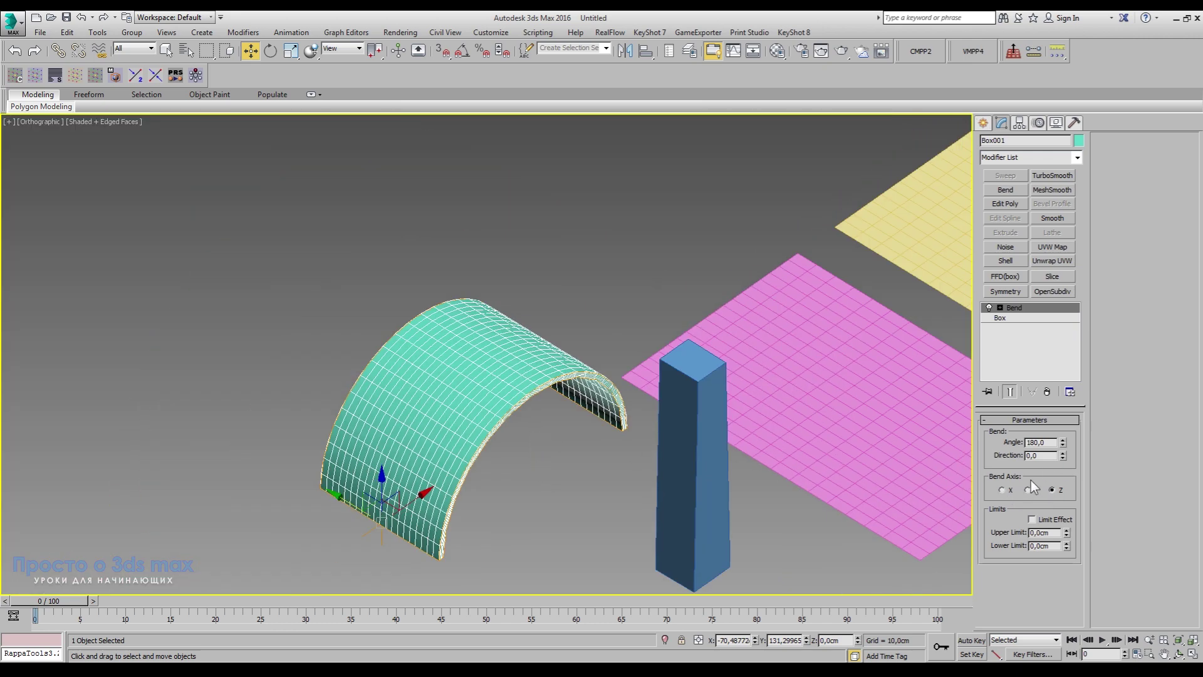
Step: Set the arch's bend Direction to 39.0 and raise its Angle to 186.5
{"action": "mouse_move", "coordinate": [1063, 457]}
{"action": "left_mouse_down"}
{"action": "mouse_move", "coordinate": [1063, 402]}
{"action": "mouse_move", "coordinate": [1083, 380]}
{"action": "mouse_move", "coordinate": [1082, 413]}
{"action": "mouse_move", "coordinate": [1088, 343]}
{"action": "mouse_move", "coordinate": [1088, 410]}
{"action": "left_mouse_up"}
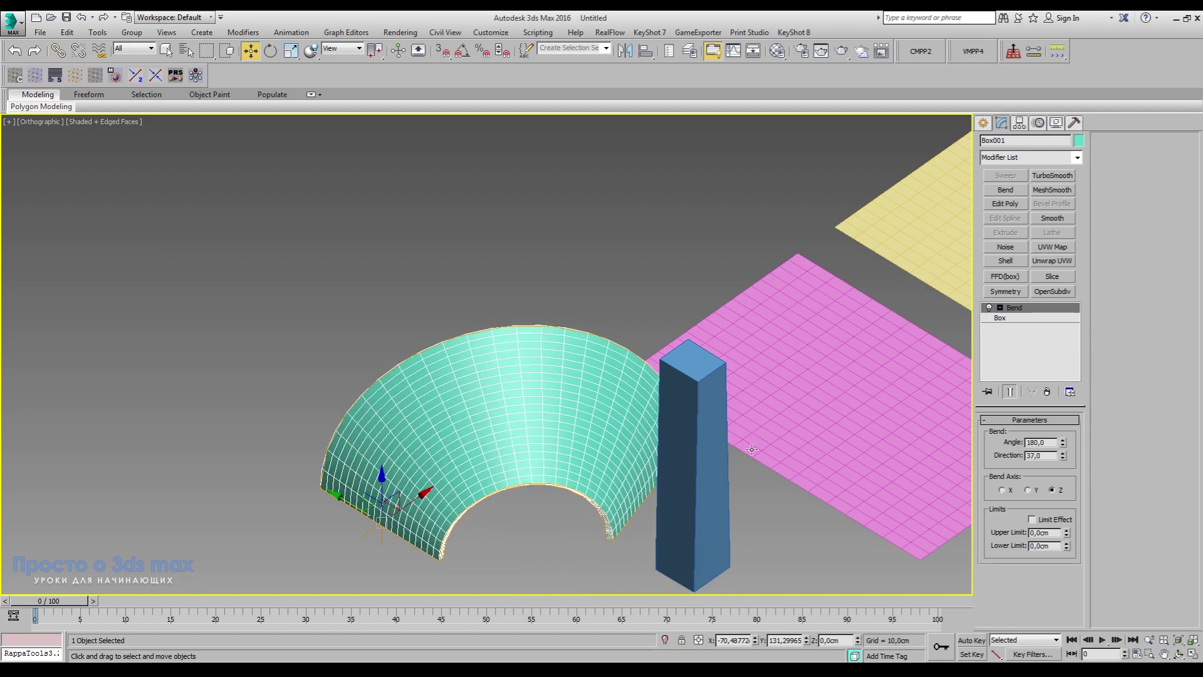
{"action": "mouse_move", "coordinate": [542, 486]}
{"action": "middle_mouse_down", "text": "alt"}
{"action": "mouse_move", "coordinate": [565, 427]}
{"action": "mouse_move", "coordinate": [771, 441]}
{"action": "mouse_move", "coordinate": [821, 465]}
{"action": "mouse_move", "coordinate": [1026, 455]}
{"action": "middle_mouse_up", "text": "alt"}
{"action": "left_click_drag", "start_coordinate": [1063, 456], "coordinate": [1068, 453]}
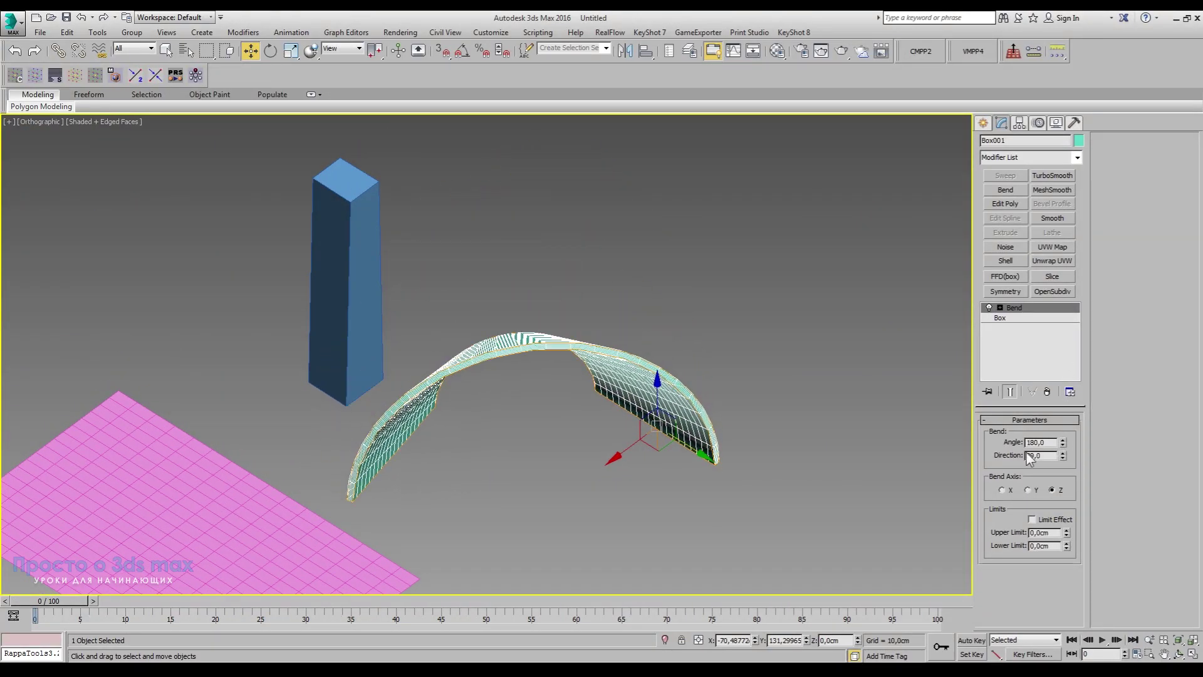
{"action": "mouse_move", "coordinate": [965, 501]}
{"action": "middle_mouse_down", "text": "alt"}
{"action": "mouse_move", "coordinate": [604, 471]}
{"action": "mouse_move", "coordinate": [776, 468]}
{"action": "mouse_move", "coordinate": [762, 392]}
{"action": "middle_mouse_up", "text": "alt"}
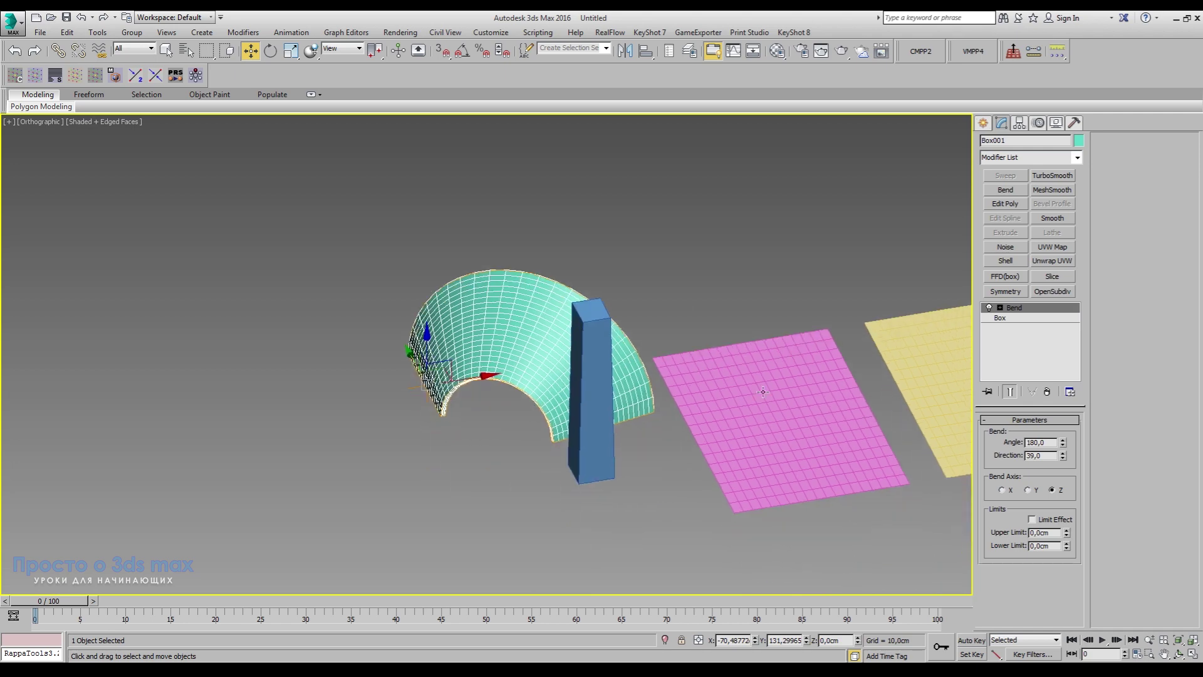
{"action": "middle_click_drag", "start_coordinate": [600, 483], "coordinate": [443, 474]}
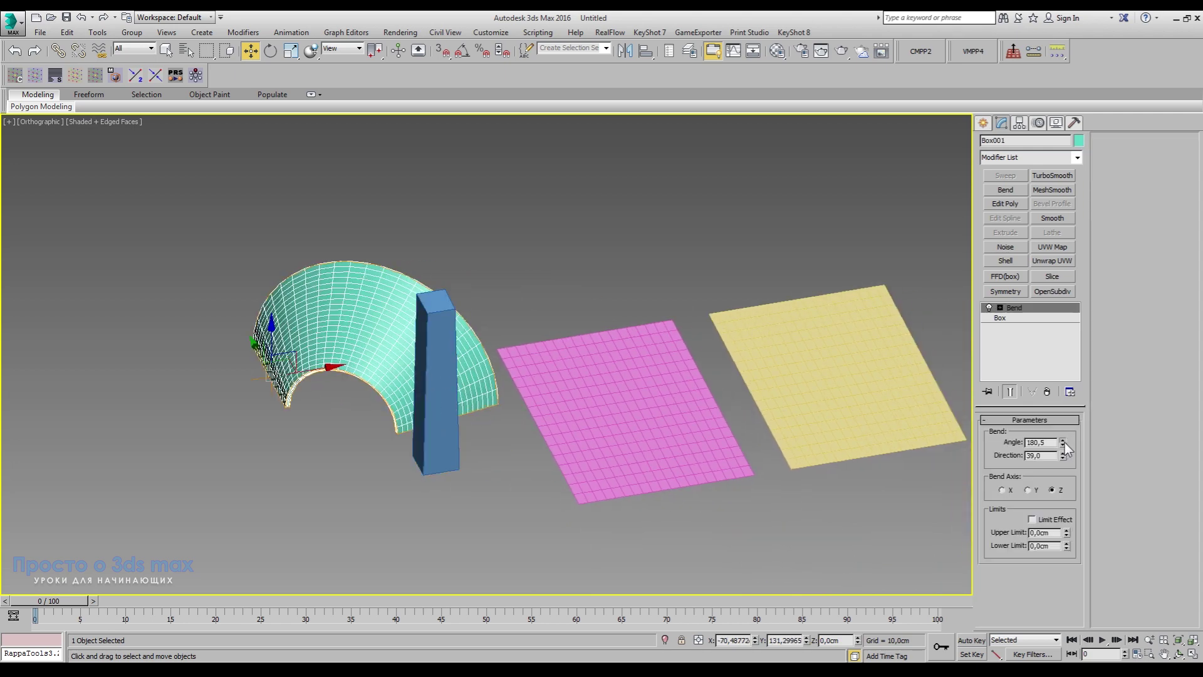
{"action": "mouse_move", "coordinate": [1063, 443]}
{"action": "left_mouse_down"}
{"action": "mouse_move", "coordinate": [1054, 407]}
{"action": "mouse_move", "coordinate": [1060, 487]}
{"action": "left_mouse_up"}
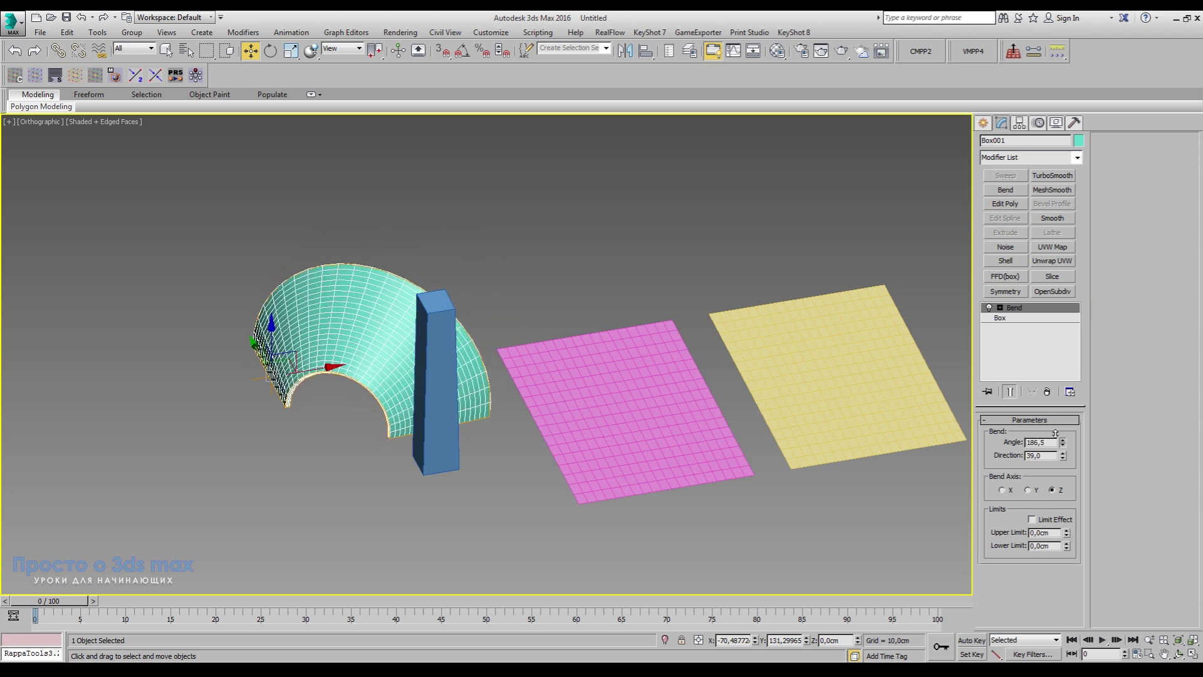
Step: Switch the panel's bend to the Y axis, widen it to about 184°, and reset Direction to 0
{"action": "left_click", "coordinate": [1030, 490]}
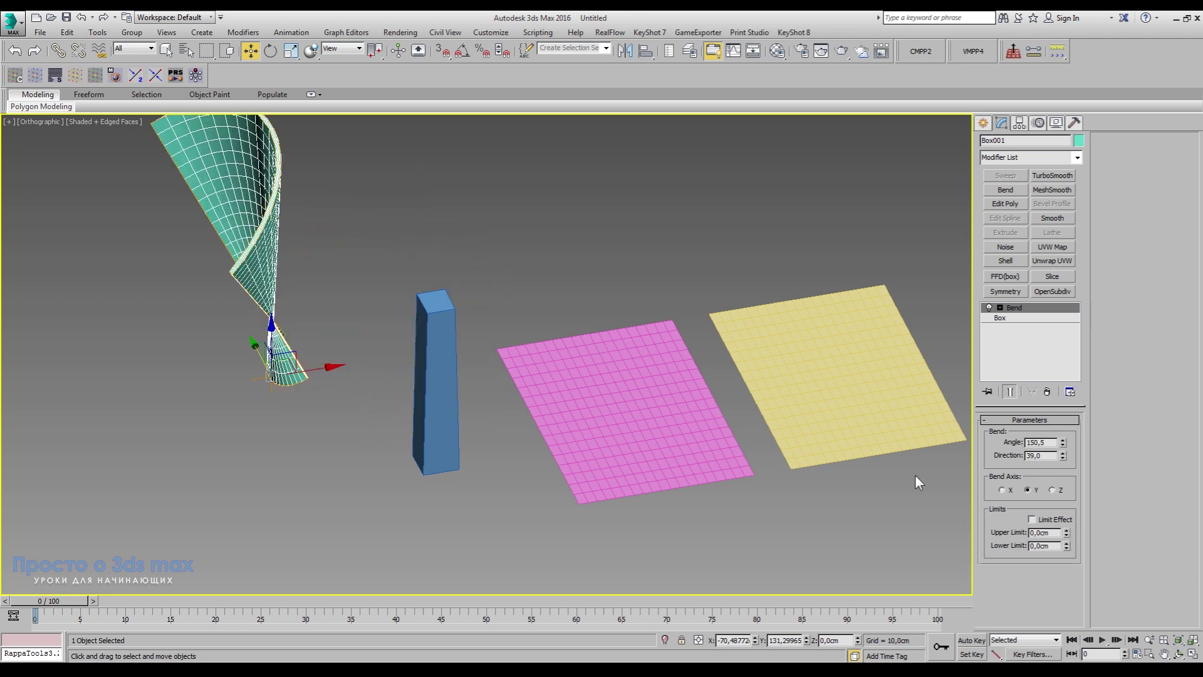
{"action": "middle_click_drag", "start_coordinate": [525, 394], "coordinate": [832, 532]}
{"action": "mouse_move", "coordinate": [1063, 443]}
{"action": "left_mouse_down"}
{"action": "mouse_move", "coordinate": [1065, 421]}
{"action": "mouse_move", "coordinate": [1068, 468]}
{"action": "left_mouse_up"}
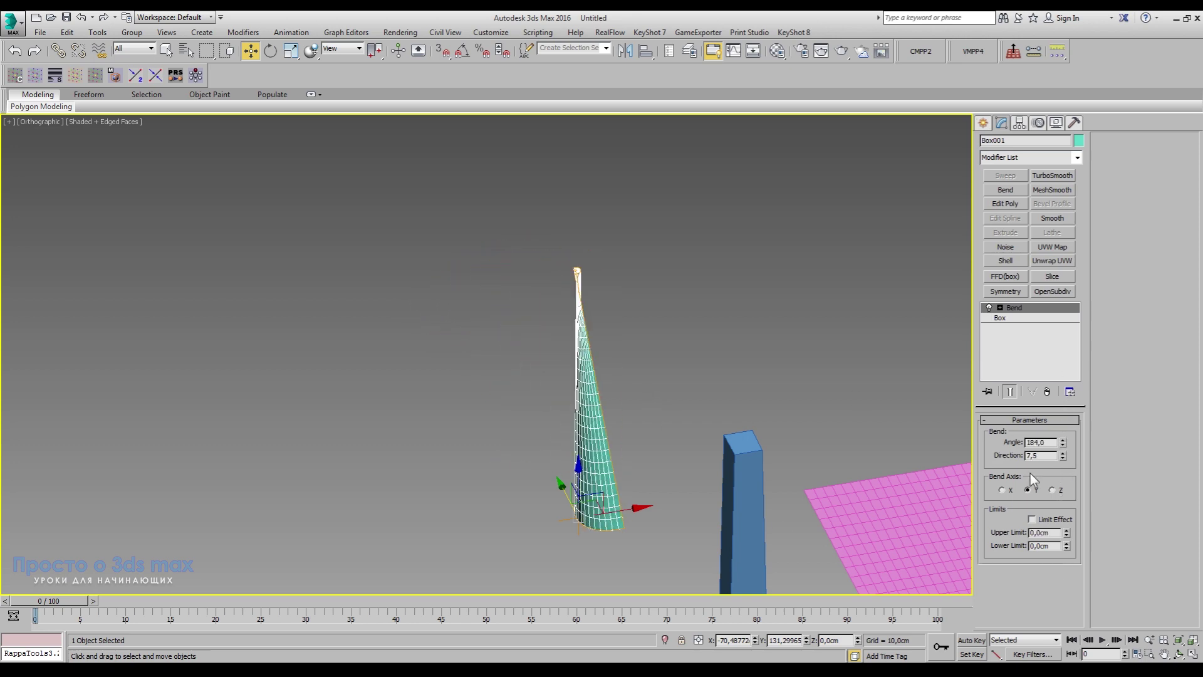
{"action": "right_click", "coordinate": [1062, 455]}
{"action": "middle_click_drag", "start_coordinate": [636, 429], "coordinate": [520, 440], "text": "alt"}
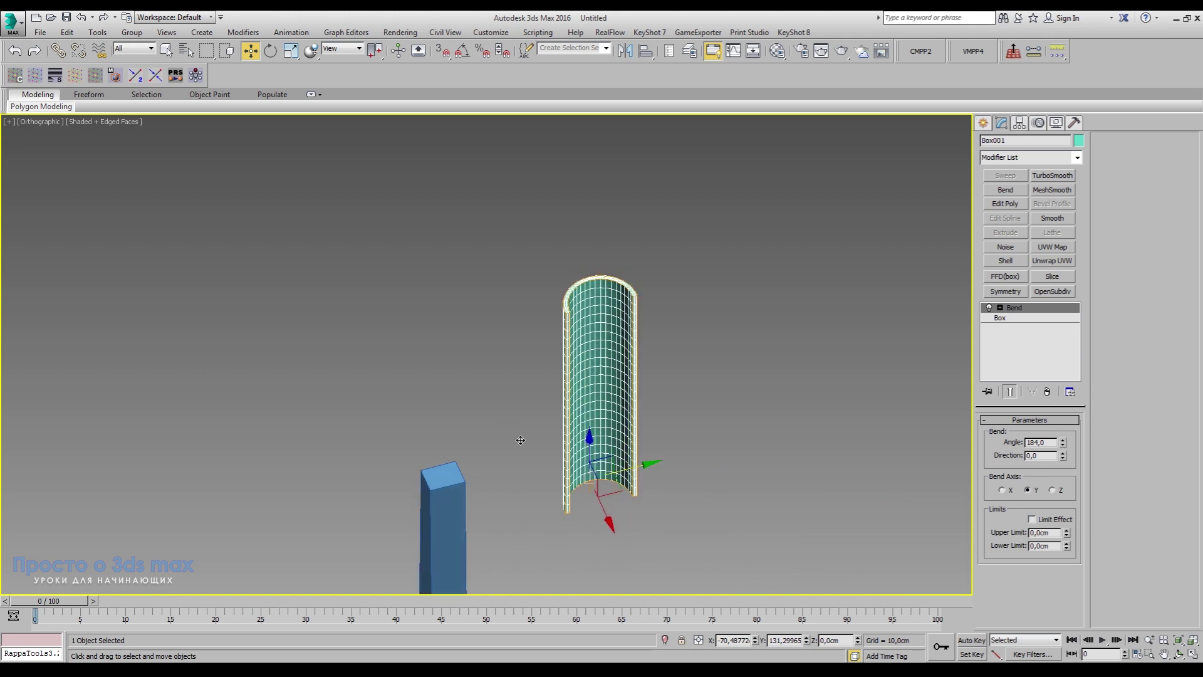
Step: Bend the wall almost into a closed tube (Angle 347.5) and inspect its seam
{"action": "mouse_move", "coordinate": [1063, 442]}
{"action": "left_mouse_down"}
{"action": "mouse_move", "coordinate": [1064, 265]}
{"action": "mouse_move", "coordinate": [1050, 237]}
{"action": "left_mouse_up"}
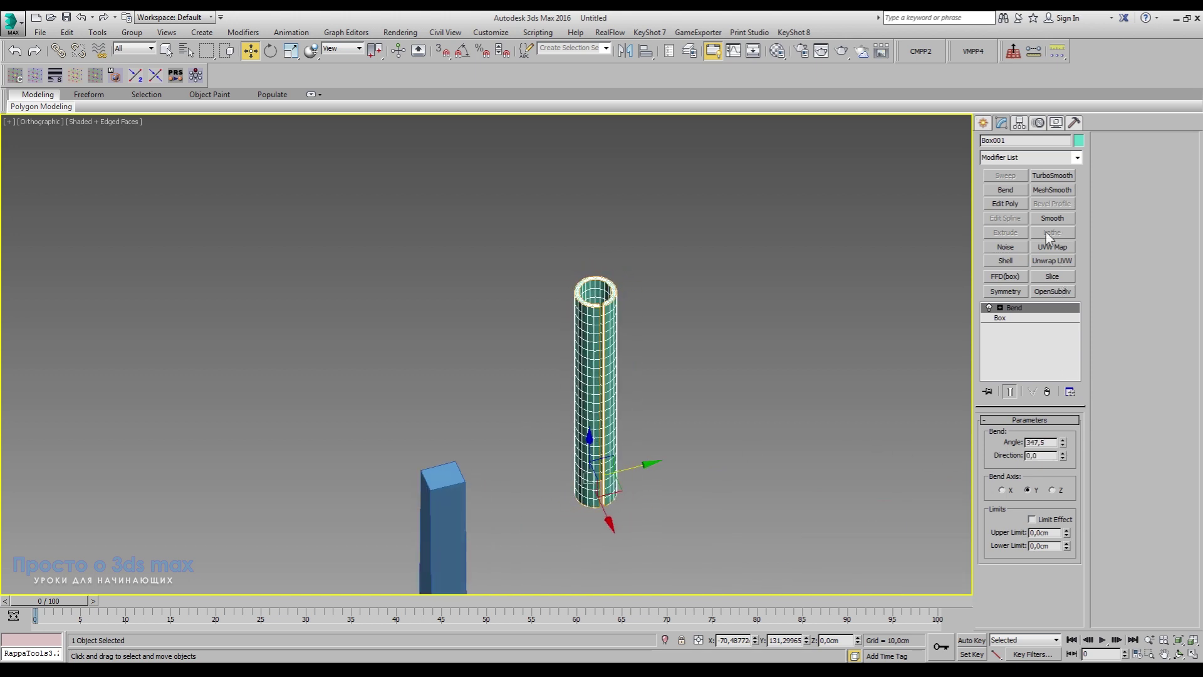
{"action": "scroll", "coordinate": [630, 309], "scroll_direction": "up", "scroll_amount": 5}
{"action": "middle_click_drag", "start_coordinate": [470, 232], "coordinate": [564, 244], "text": "alt"}
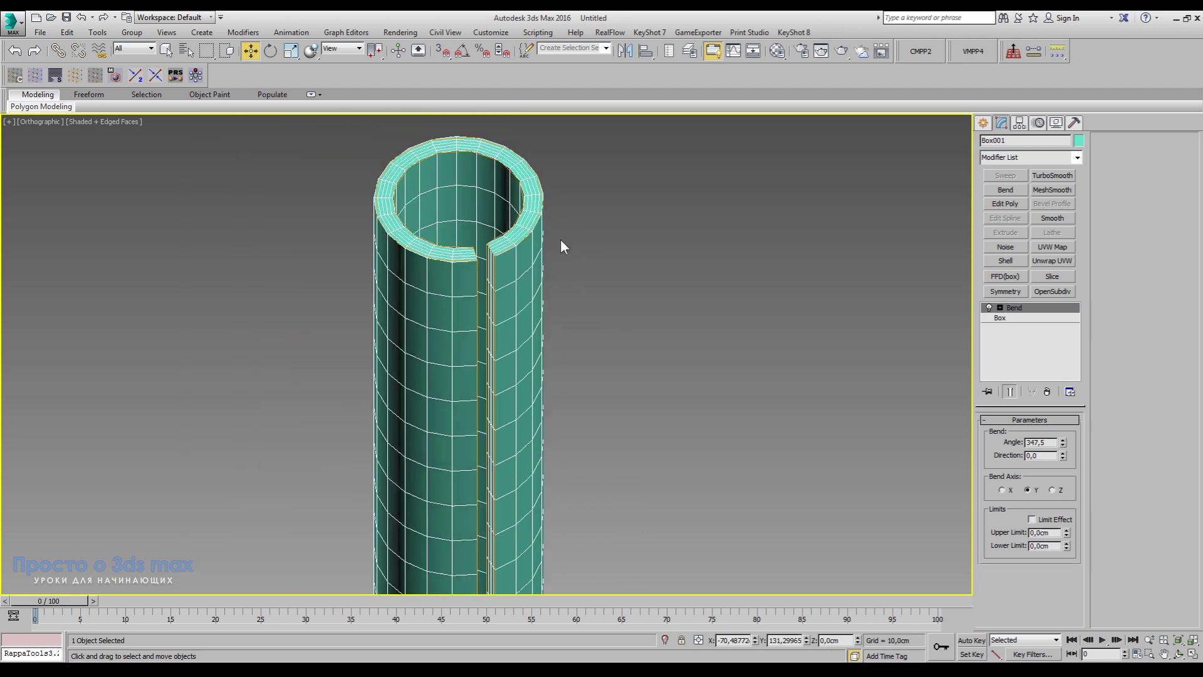
{"action": "scroll", "coordinate": [632, 373], "scroll_direction": "down", "scroll_amount": 2}
{"action": "middle_click_drag", "start_coordinate": [632, 373], "coordinate": [669, 373], "text": "alt"}
{"action": "scroll", "coordinate": [880, 485], "scroll_direction": "down", "scroll_amount": 2}
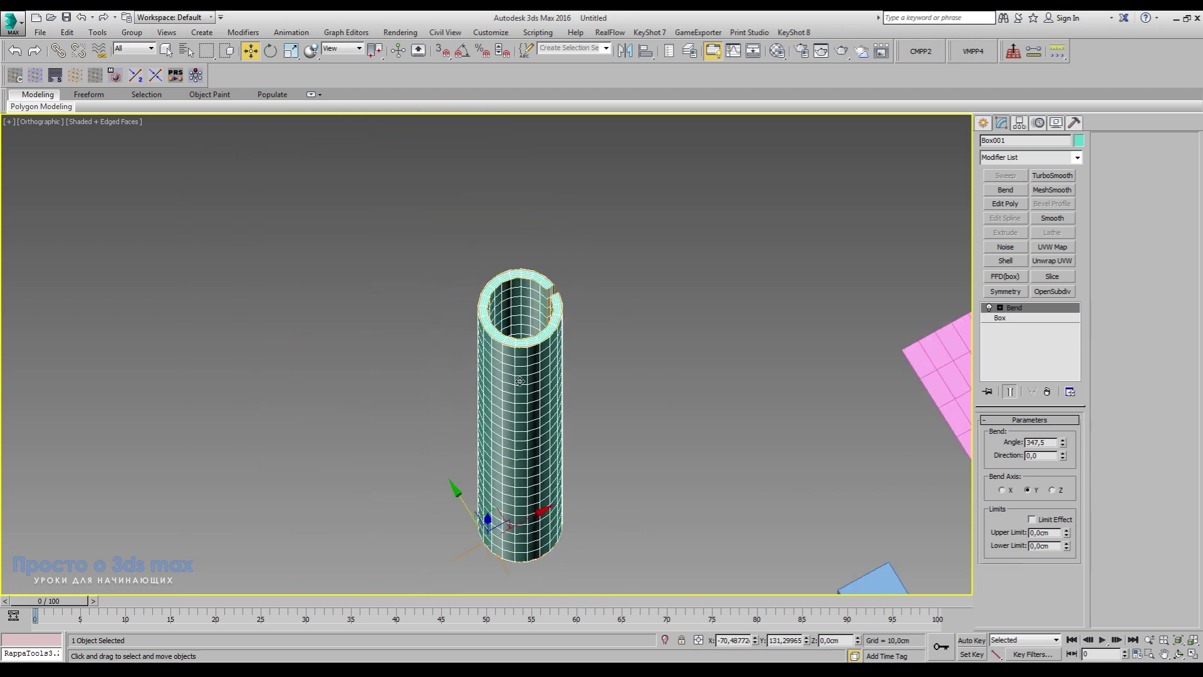
{"action": "mouse_move", "coordinate": [880, 485]}
{"action": "middle_mouse_down", "text": "alt"}
{"action": "mouse_move", "coordinate": [540, 514]}
{"action": "mouse_move", "coordinate": [461, 419]}
{"action": "mouse_move", "coordinate": [656, 466]}
{"action": "mouse_move", "coordinate": [657, 527]}
{"action": "mouse_move", "coordinate": [611, 506]}
{"action": "mouse_move", "coordinate": [611, 529]}
{"action": "mouse_move", "coordinate": [590, 516]}
{"action": "mouse_move", "coordinate": [917, 489]}
{"action": "middle_mouse_up", "text": "alt"}
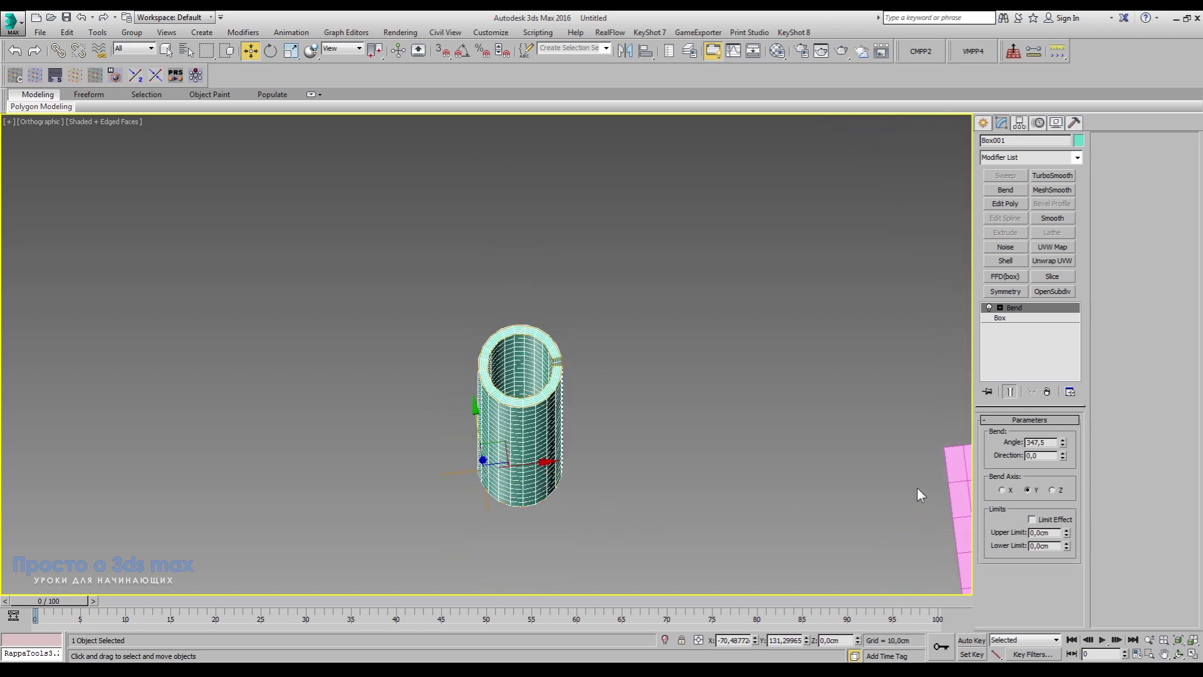
Step: Reduce the bend to Angle 154.5, leaving a half-open curved wall
{"action": "left_click_drag", "start_coordinate": [1063, 441], "coordinate": [1063, 19]}
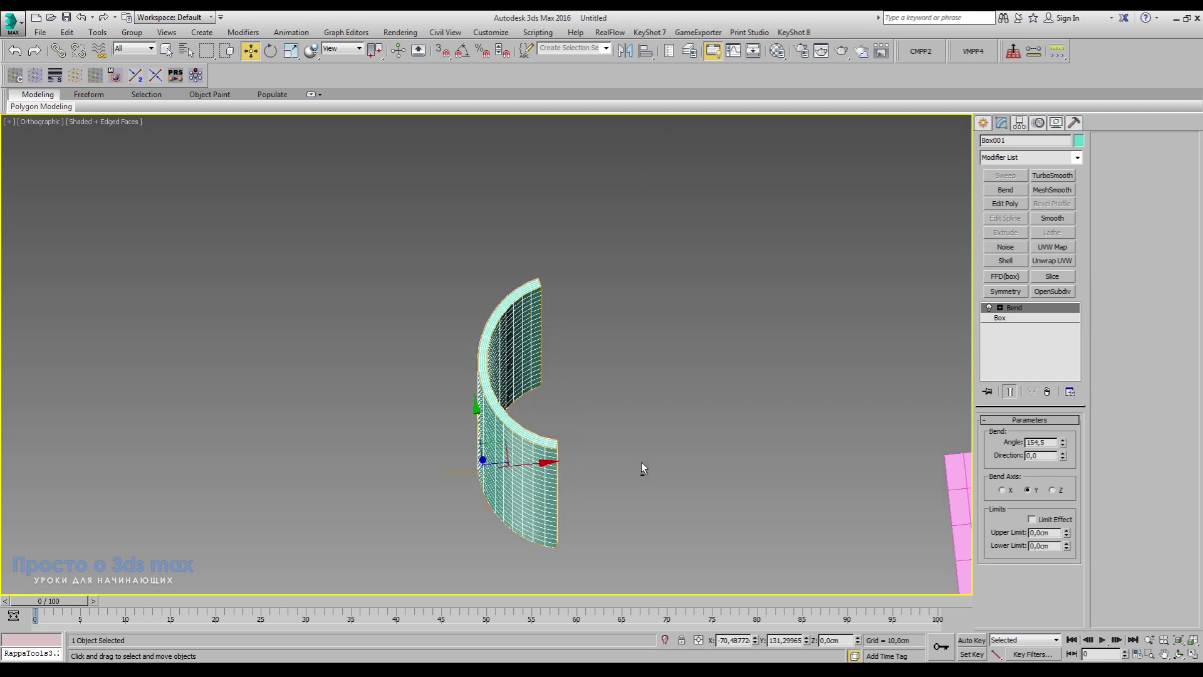
{"action": "mouse_move", "coordinate": [641, 462]}
{"action": "middle_mouse_down", "text": "alt"}
{"action": "mouse_move", "coordinate": [456, 385]}
{"action": "mouse_move", "coordinate": [682, 396]}
{"action": "mouse_move", "coordinate": [683, 458]}
{"action": "mouse_move", "coordinate": [517, 412]}
{"action": "mouse_move", "coordinate": [563, 416]}
{"action": "mouse_move", "coordinate": [608, 399]}
{"action": "mouse_move", "coordinate": [510, 440]}
{"action": "middle_mouse_up", "text": "alt"}
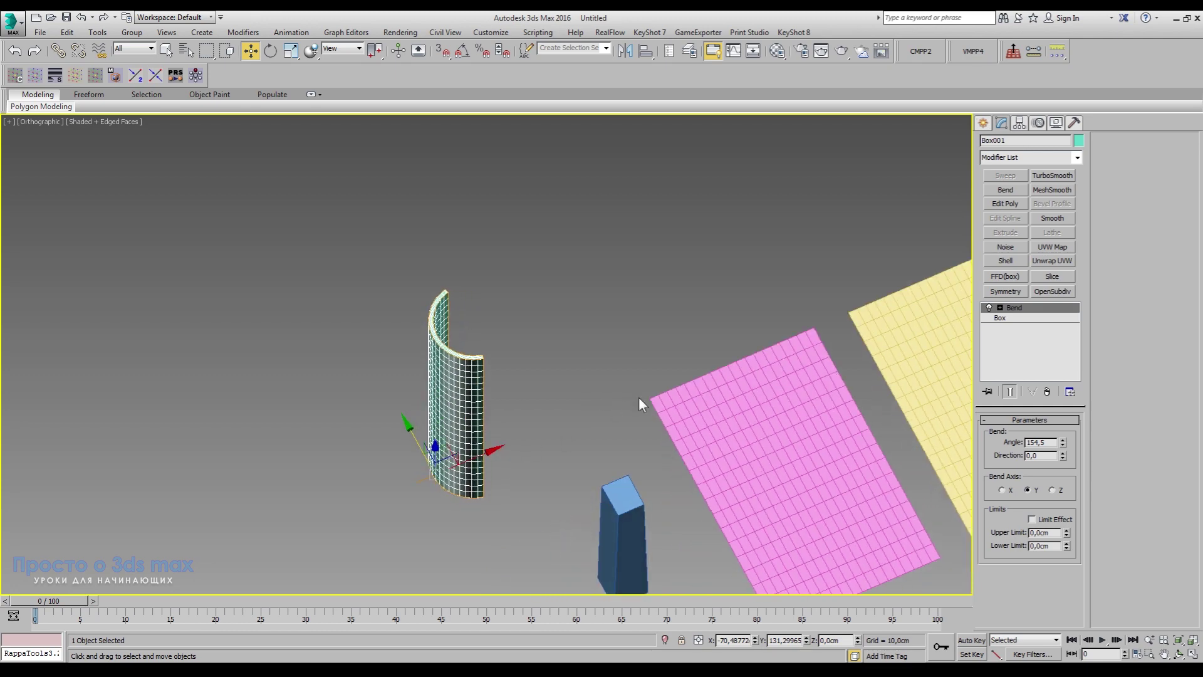
{"action": "left_click", "coordinate": [634, 532]}
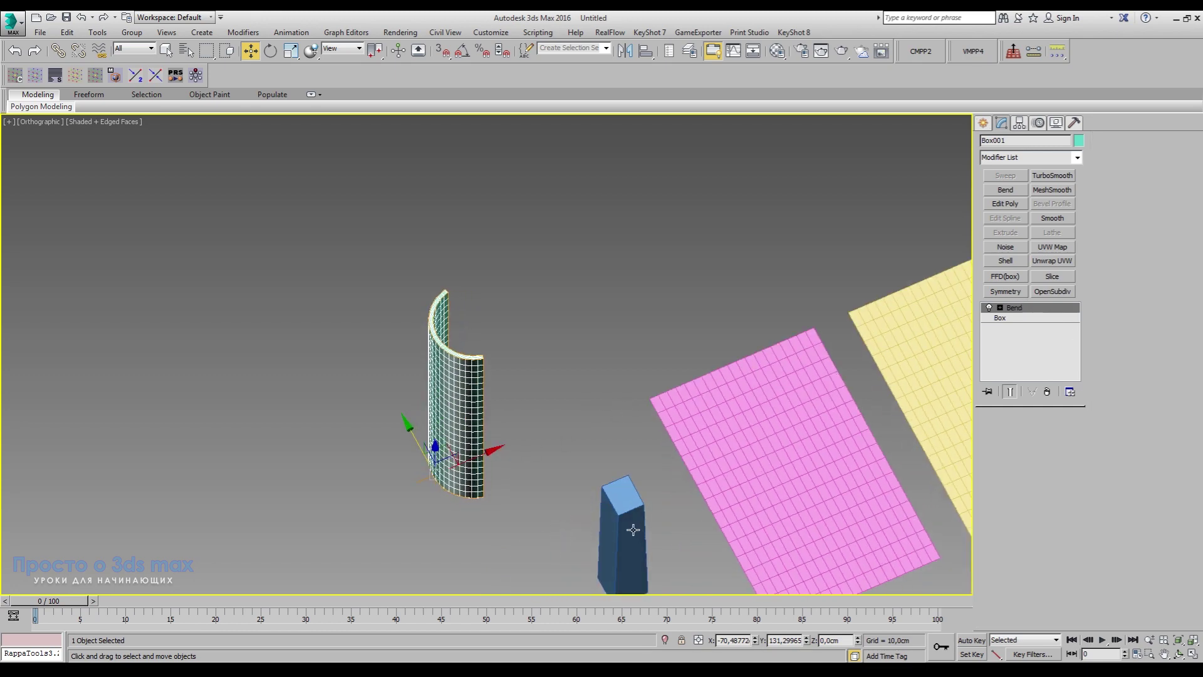
{"action": "mouse_move", "coordinate": [611, 530]}
{"action": "middle_mouse_down", "text": "alt"}
{"action": "mouse_move", "coordinate": [630, 476]}
{"action": "mouse_move", "coordinate": [639, 489]}
{"action": "mouse_move", "coordinate": [819, 490]}
{"action": "mouse_move", "coordinate": [727, 464]}
{"action": "middle_mouse_up", "text": "alt"}
Step: Add a Bend to the pink plane and try bending it on the X and Y axes
{"action": "left_click", "coordinate": [721, 463]}
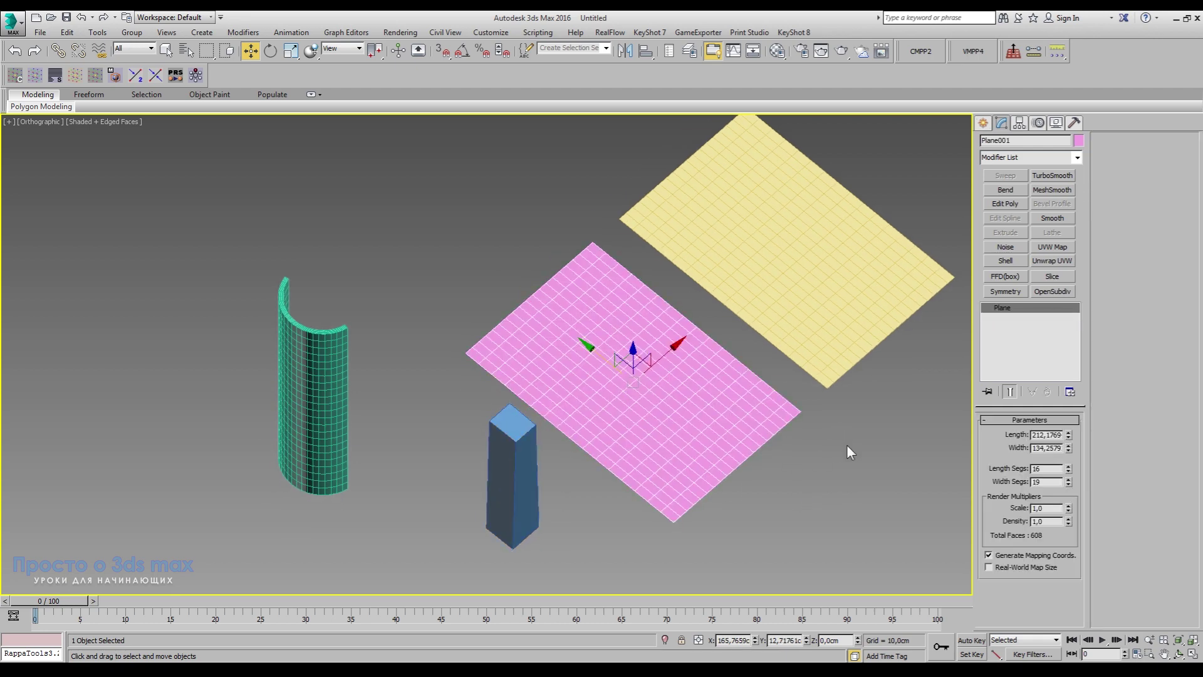
{"action": "left_click", "coordinate": [1005, 189]}
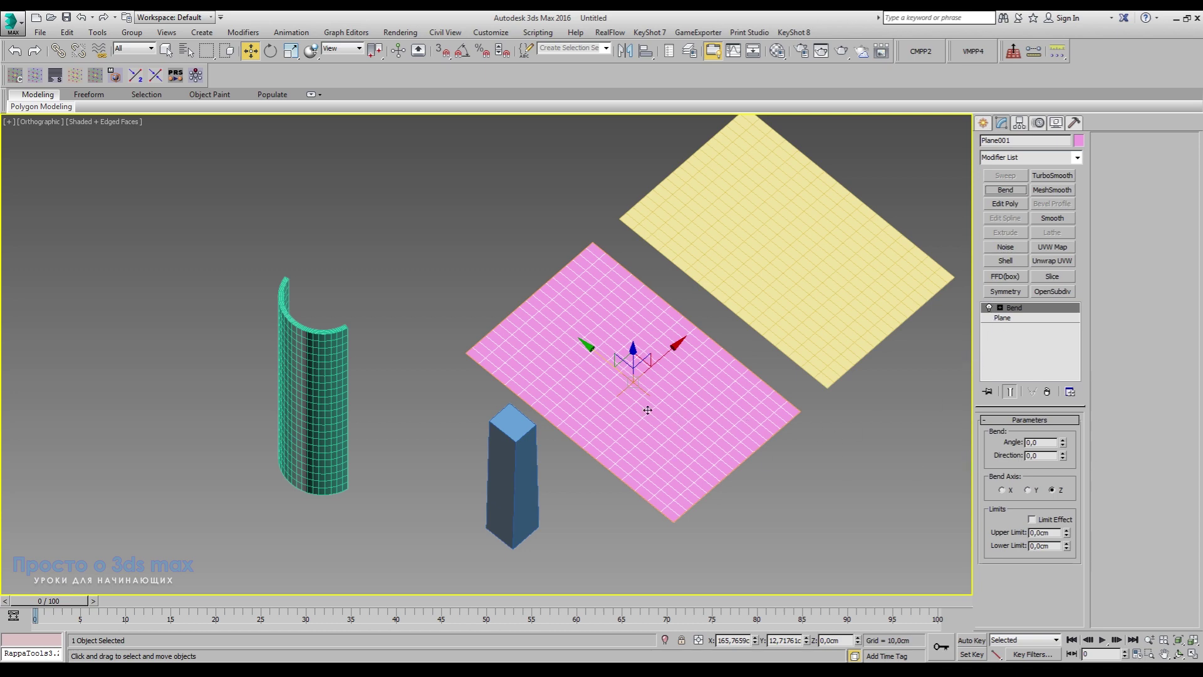
{"action": "middle_click_drag", "start_coordinate": [742, 477], "coordinate": [687, 472], "text": "alt"}
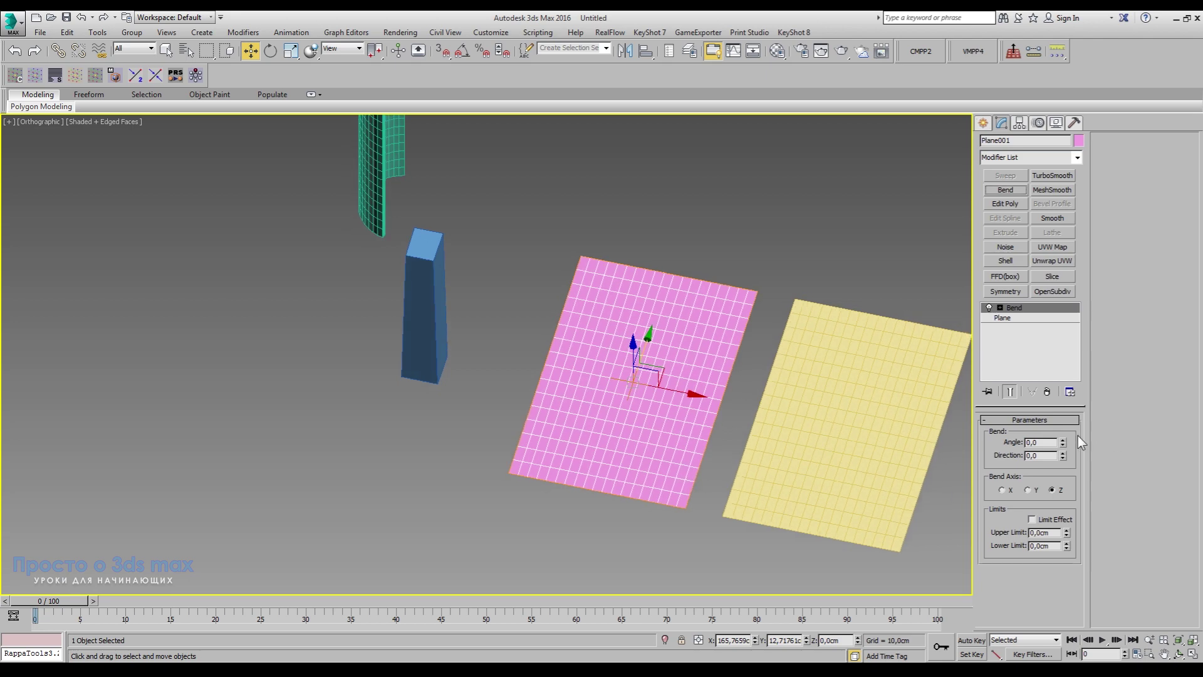
{"action": "left_click_drag", "start_coordinate": [1063, 444], "coordinate": [1063, 431]}
{"action": "left_click", "coordinate": [1002, 490]}
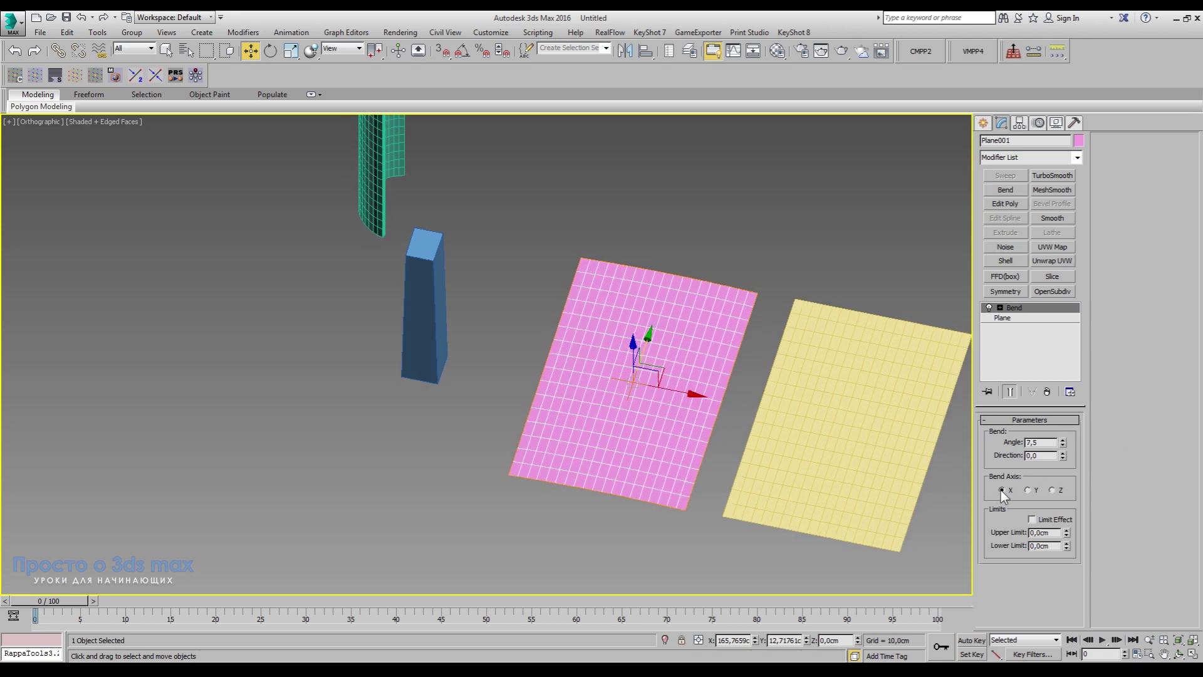
{"action": "left_click", "coordinate": [1026, 490]}
{"action": "left_click_drag", "start_coordinate": [1062, 443], "coordinate": [1108, 254]}
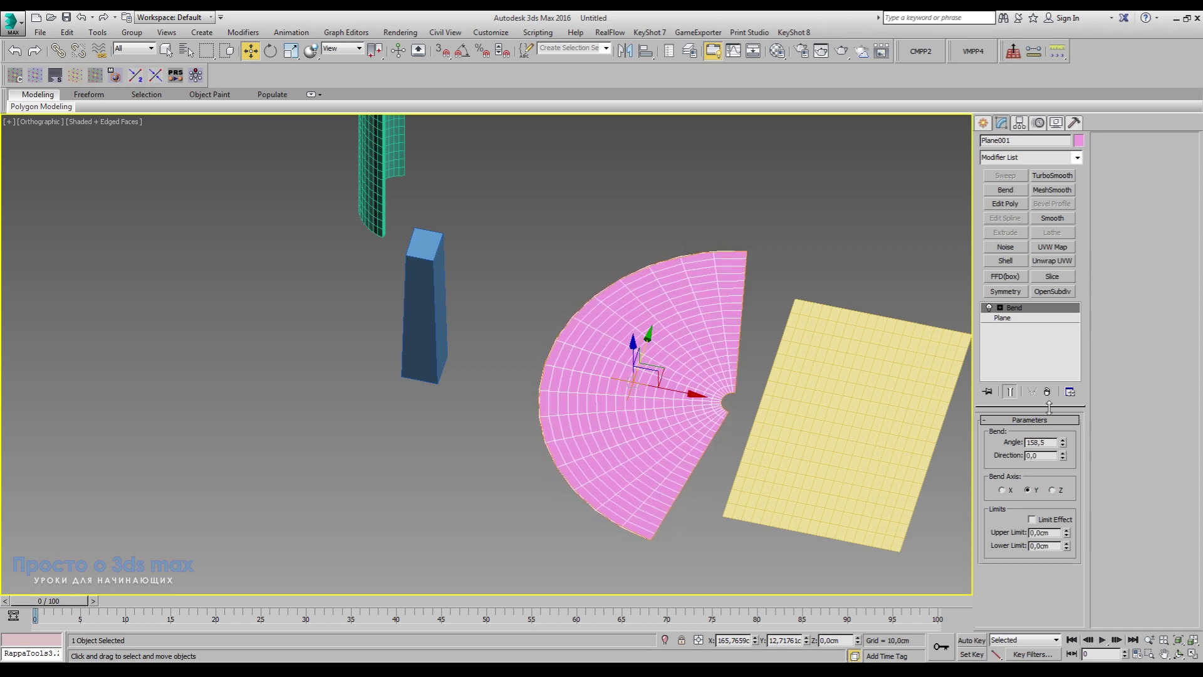
{"action": "mouse_move", "coordinate": [1063, 455]}
{"action": "left_mouse_down"}
{"action": "mouse_move", "coordinate": [1072, 375]}
{"action": "mouse_move", "coordinate": [1081, 472]}
{"action": "mouse_move", "coordinate": [1093, 397]}
{"action": "left_mouse_up"}
Step: Set the plane's bend to the X axis with Angle 90 and Direction 49.5
{"action": "left_click", "coordinate": [1003, 490]}
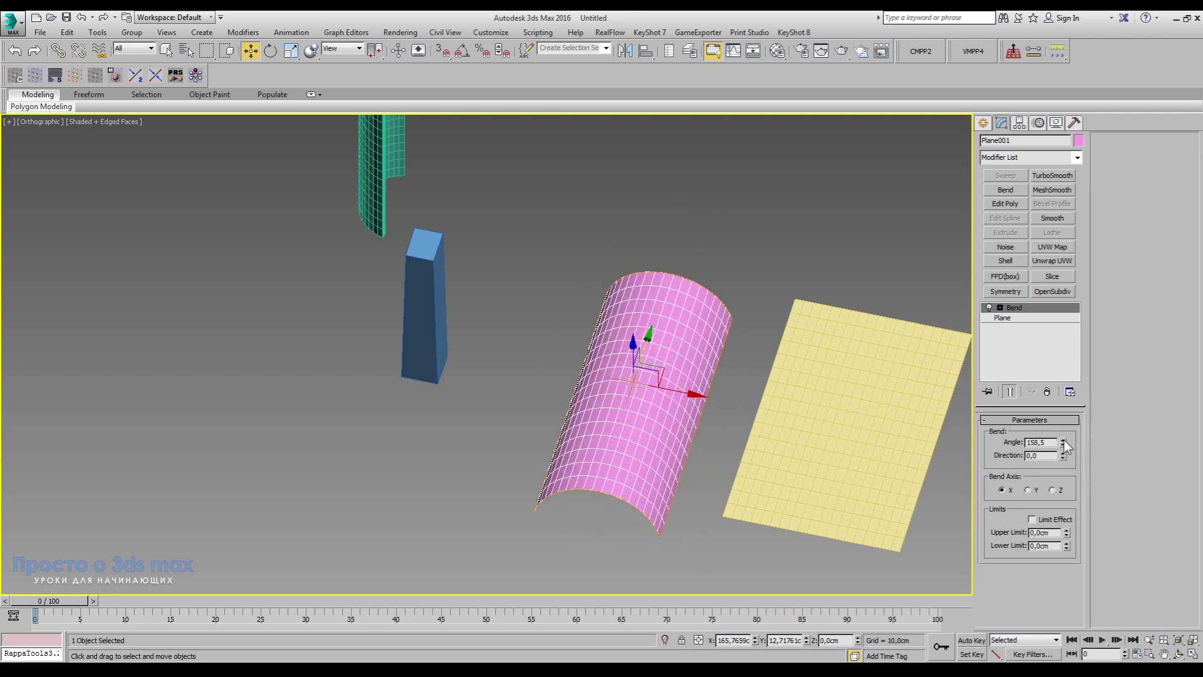
{"action": "left_click_drag", "start_coordinate": [1063, 441], "coordinate": [1078, 647]}
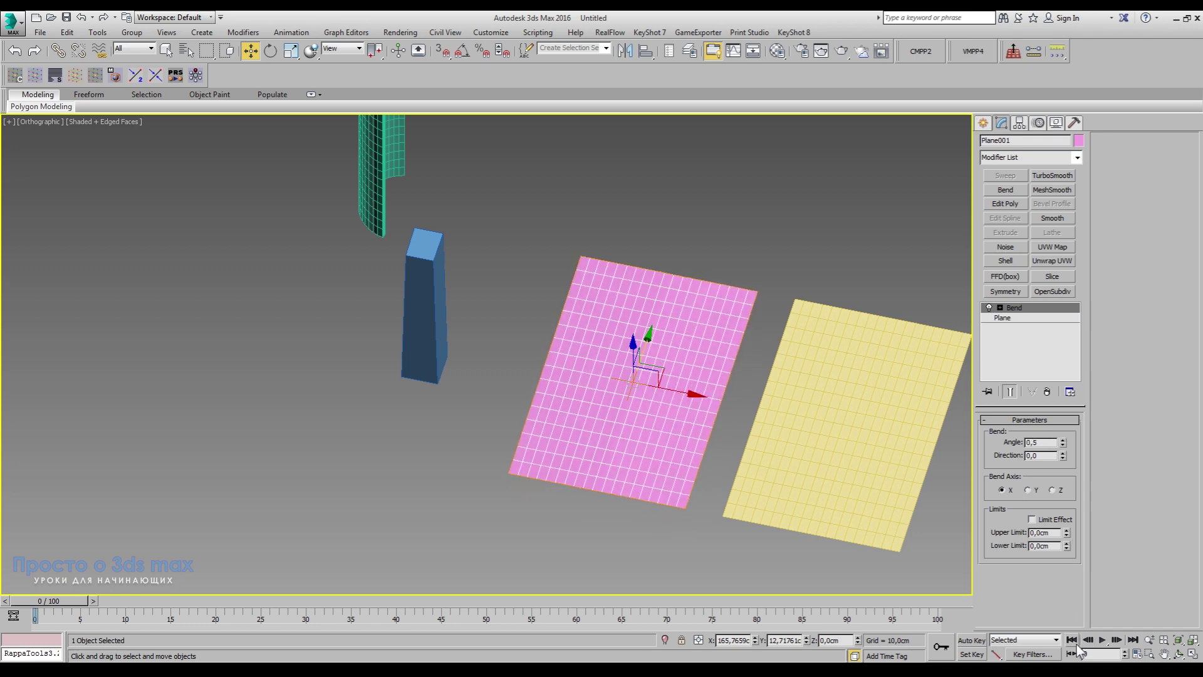
{"action": "double_click", "coordinate": [1040, 442]}
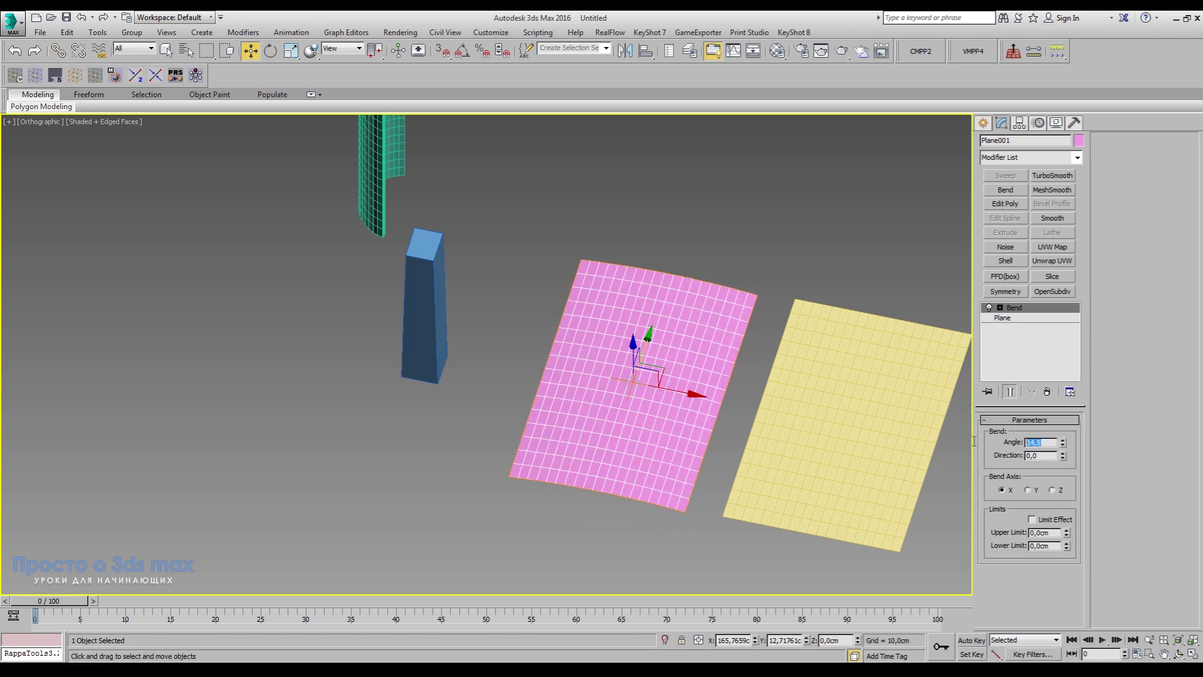
{"action": "type", "text": "90"}
{"action": "key", "text": "Return"}
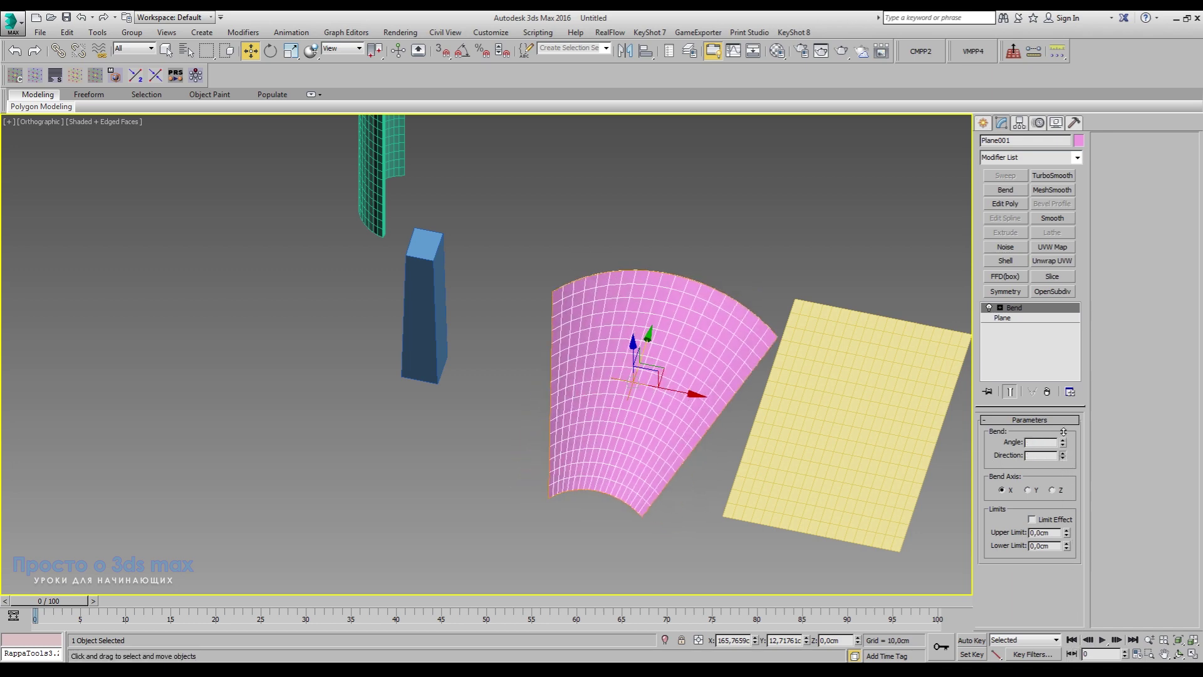
{"action": "left_click_drag", "start_coordinate": [1063, 456], "coordinate": [1069, 395]}
{"action": "mouse_move", "coordinate": [605, 469]}
{"action": "middle_mouse_down", "text": "alt"}
{"action": "mouse_move", "coordinate": [822, 410]}
{"action": "mouse_move", "coordinate": [658, 434]}
{"action": "mouse_move", "coordinate": [624, 471]}
{"action": "middle_mouse_up", "text": "alt"}
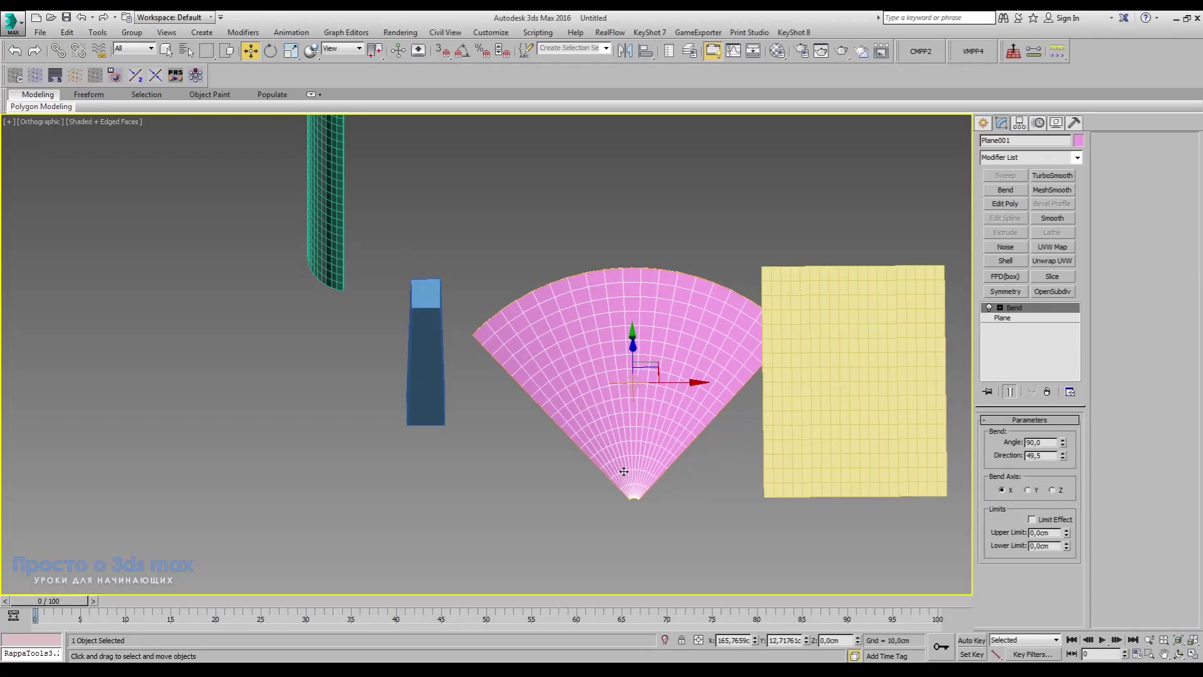
Step: Rotate the pink fan 90° about X so it stands upright
{"action": "left_click", "coordinate": [271, 51]}
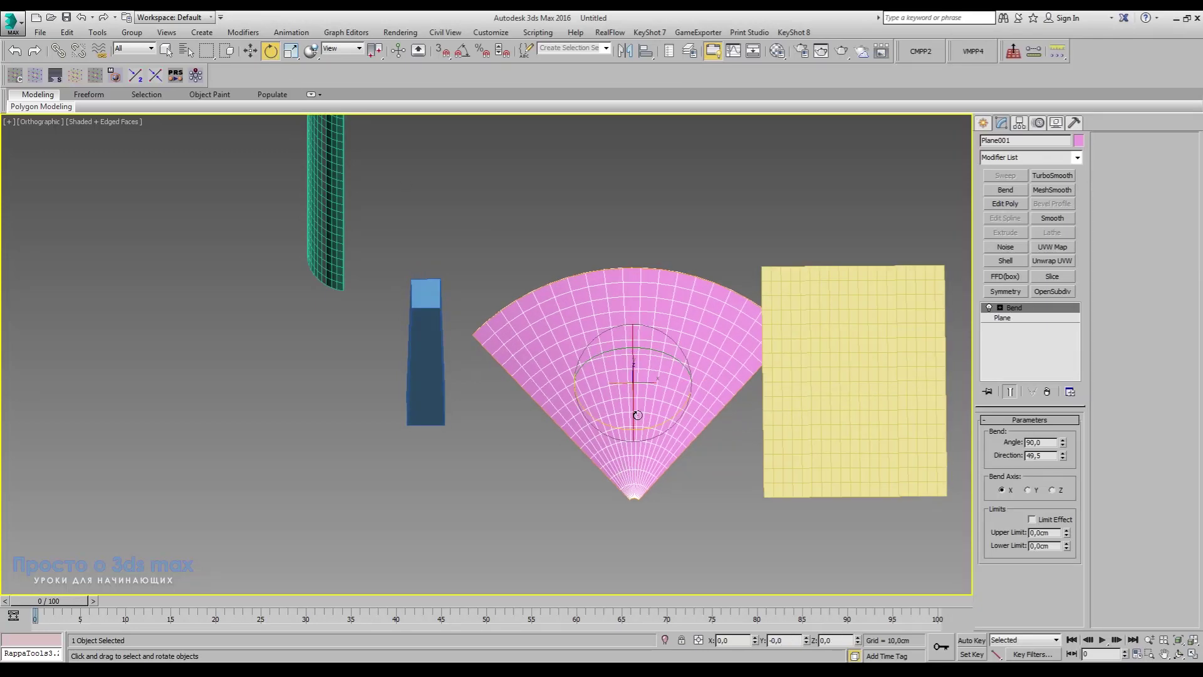
{"action": "left_click_drag", "start_coordinate": [637, 414], "coordinate": [637, 497]}
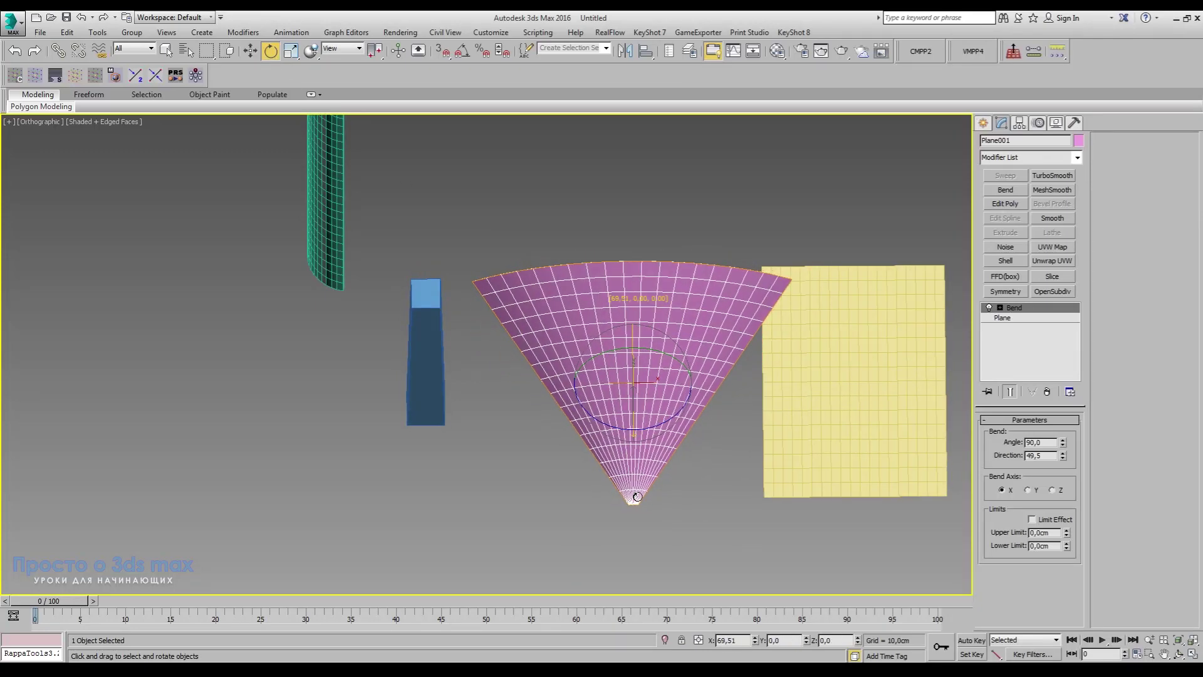
{"action": "right_click", "coordinate": [637, 497]}
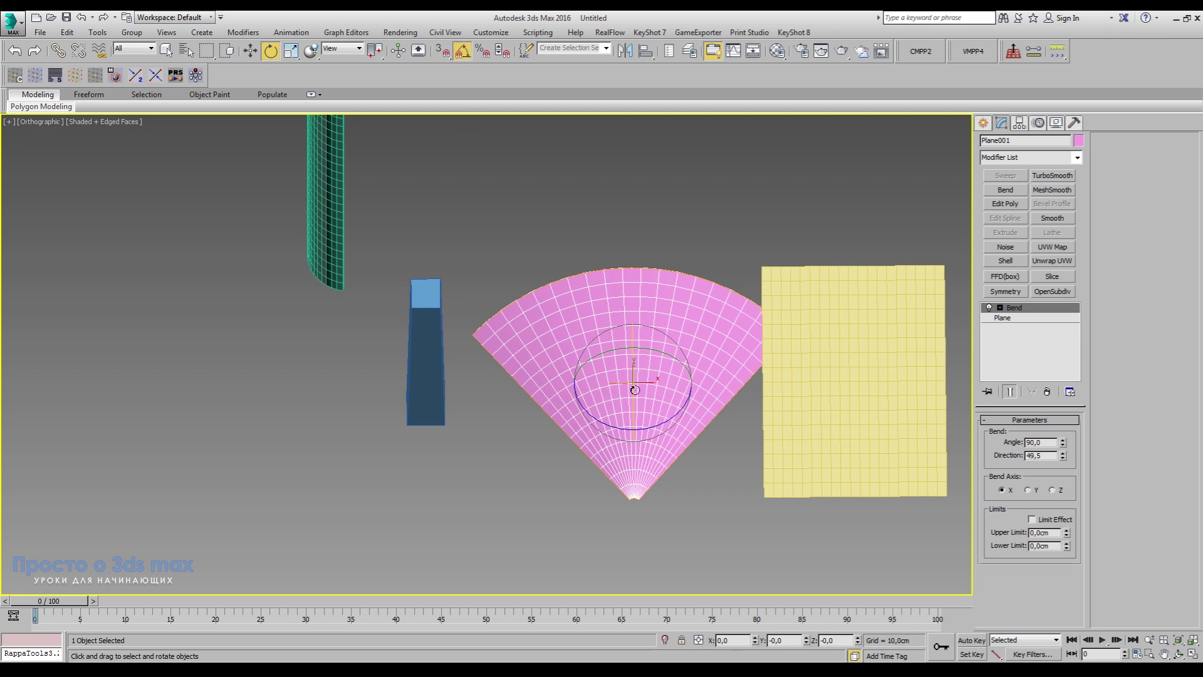
{"action": "left_click_drag", "start_coordinate": [635, 390], "coordinate": [639, 447]}
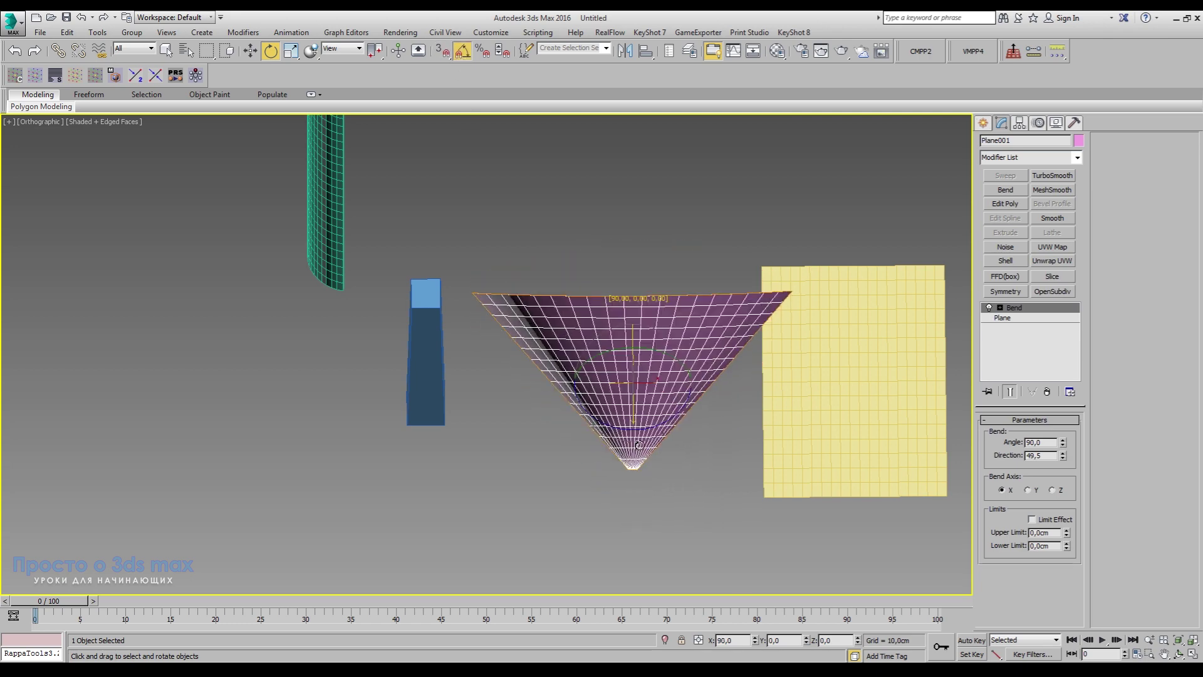
{"action": "left_click_drag", "start_coordinate": [639, 446], "coordinate": [646, 441]}
{"action": "middle_click_drag", "start_coordinate": [717, 473], "coordinate": [733, 434], "text": "alt"}
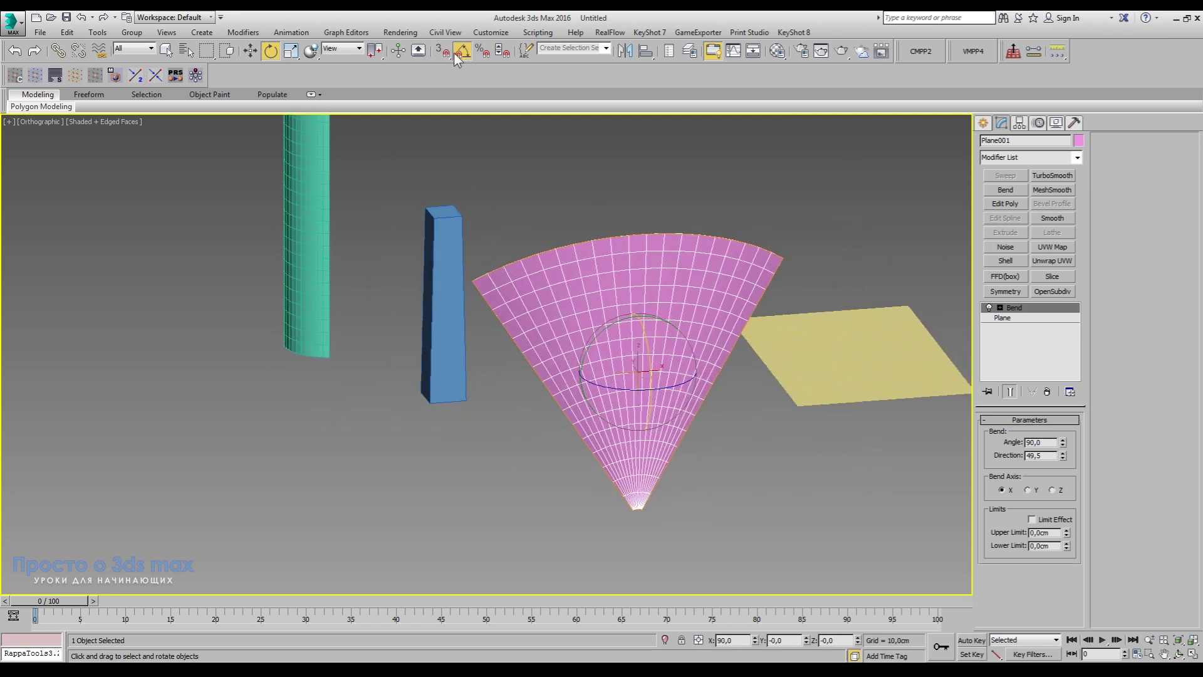
Step: Lift the fan up along Z and add a second Bend modifier
{"action": "left_click", "coordinate": [258, 53]}
{"action": "left_click_drag", "start_coordinate": [638, 338], "coordinate": [638, 233]}
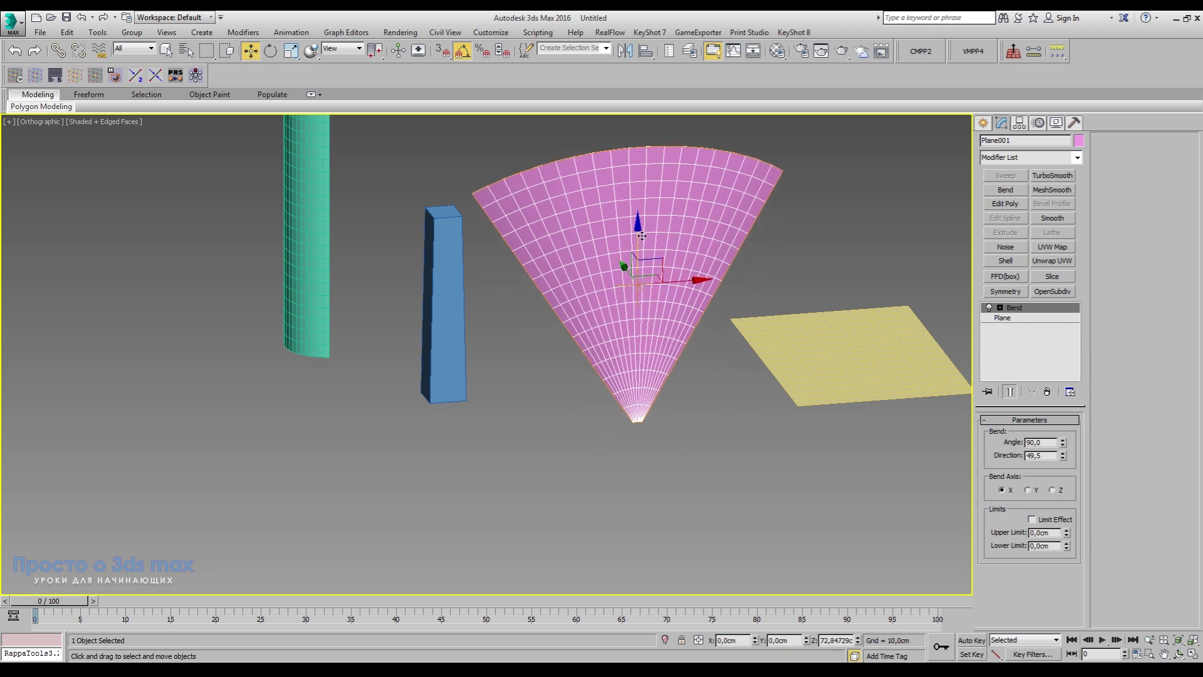
{"action": "left_click", "coordinate": [1006, 190]}
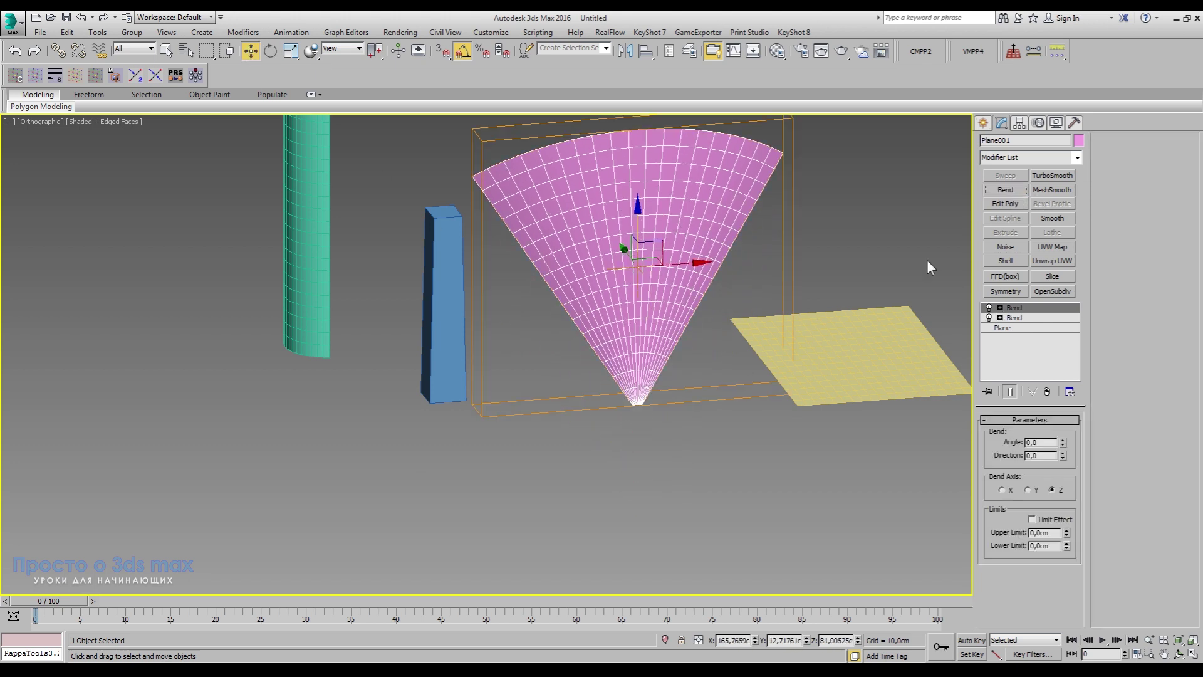
Step: Replace the second Bend with Edit Poly and ring-select the fan's 160 radial edges
{"action": "left_click", "coordinate": [1047, 391]}
{"action": "left_click", "coordinate": [1005, 204]}
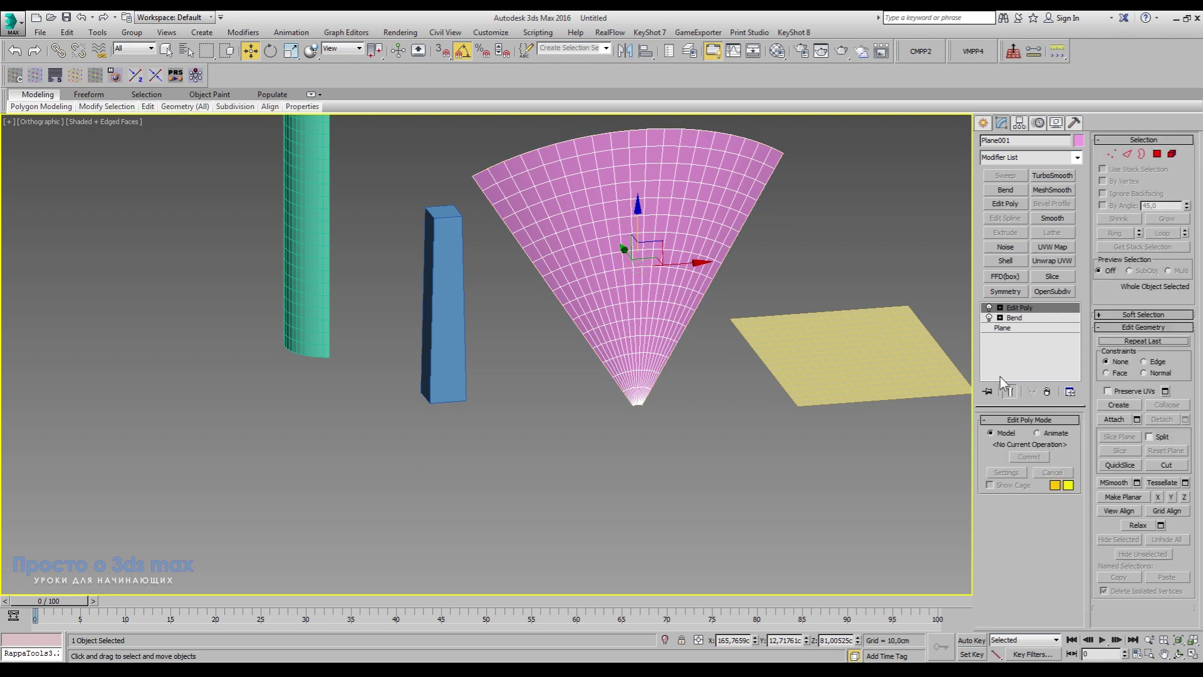
{"action": "left_click", "coordinate": [1000, 308]}
{"action": "left_click", "coordinate": [1020, 328]}
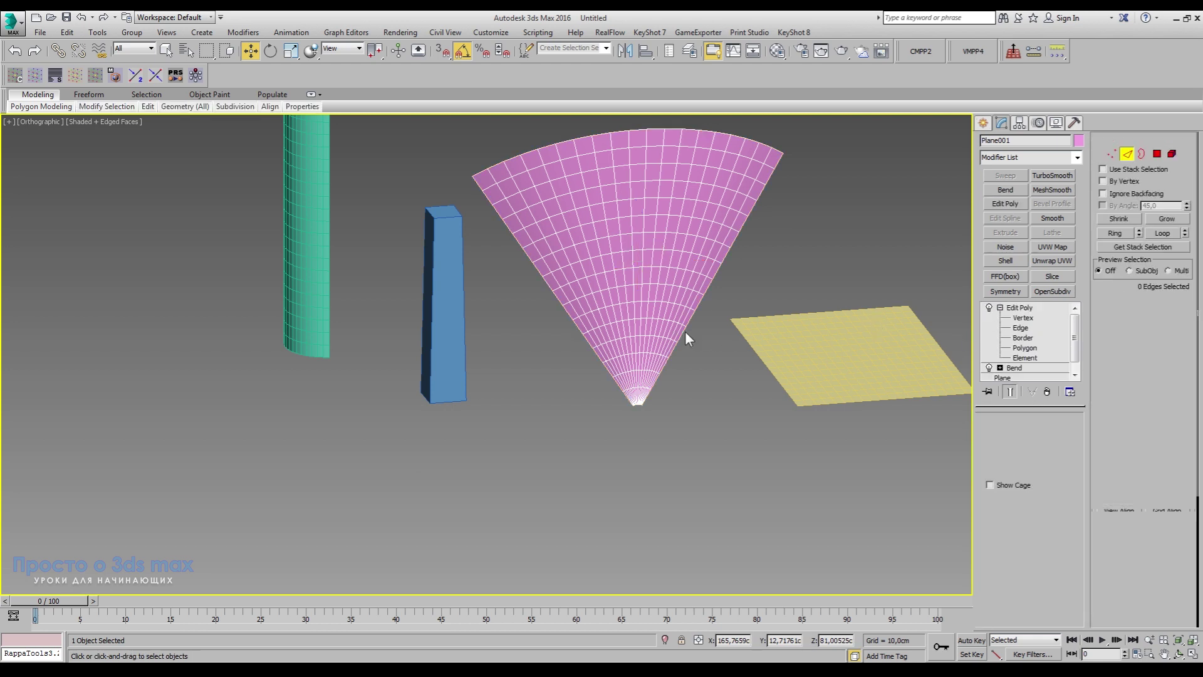
{"action": "double_click", "coordinate": [500, 191]}
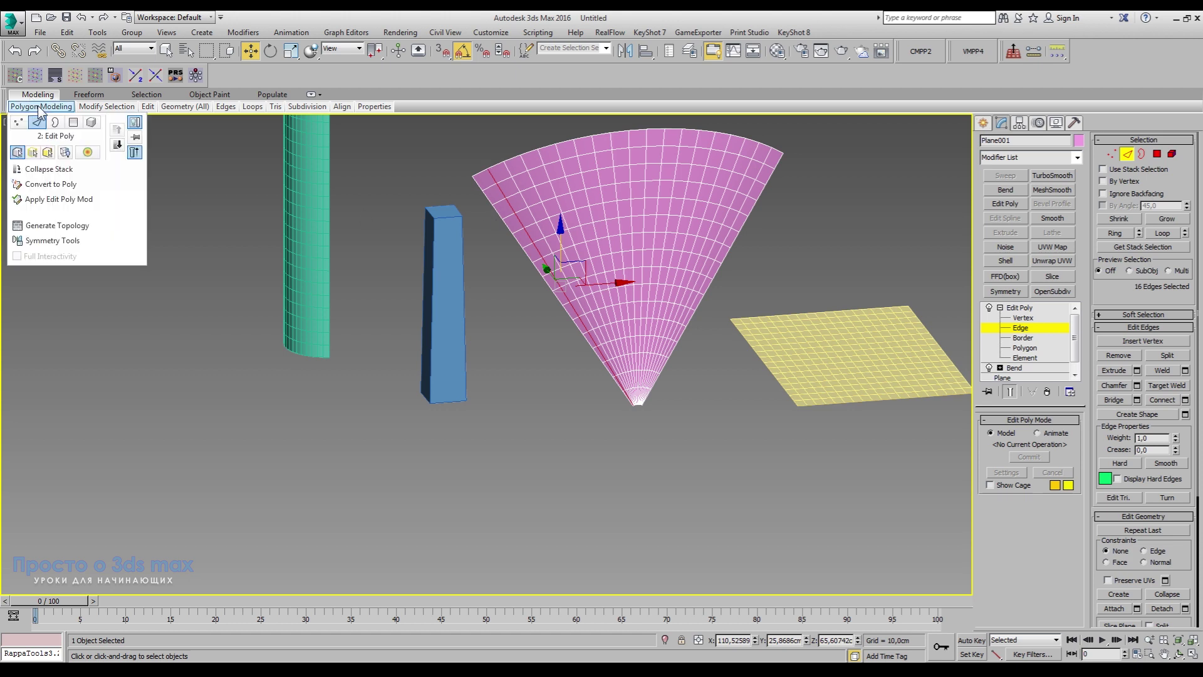
{"action": "mouse_move", "coordinate": [106, 107]}
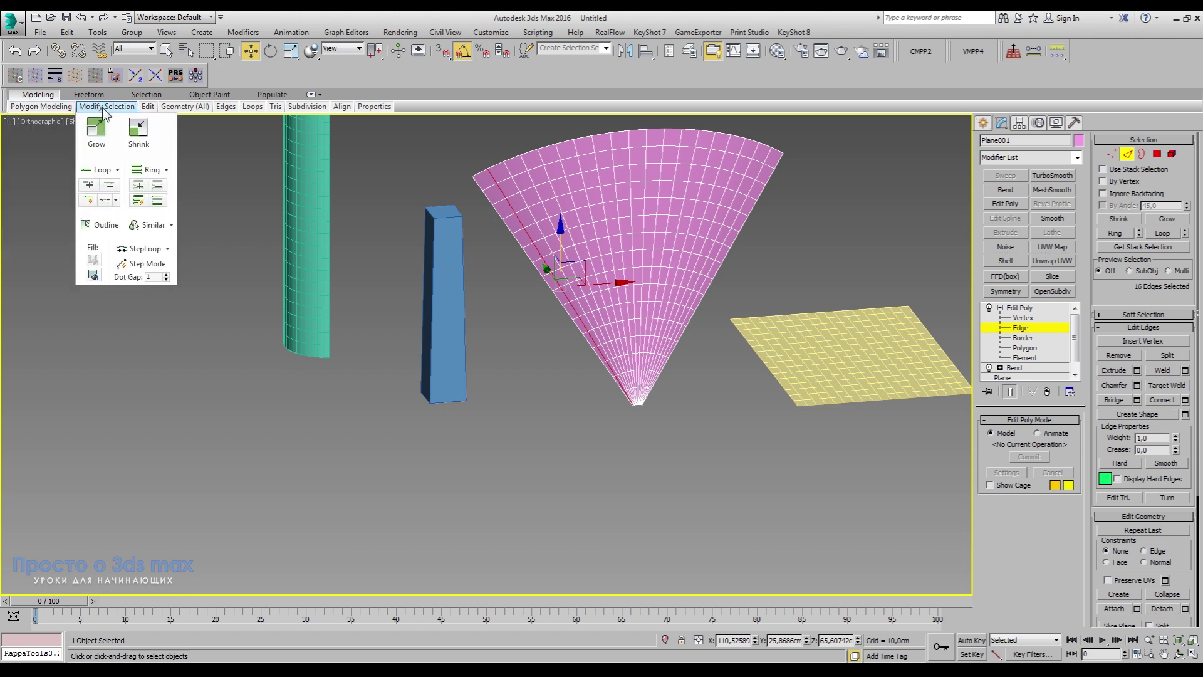
{"action": "left_click", "coordinate": [157, 200]}
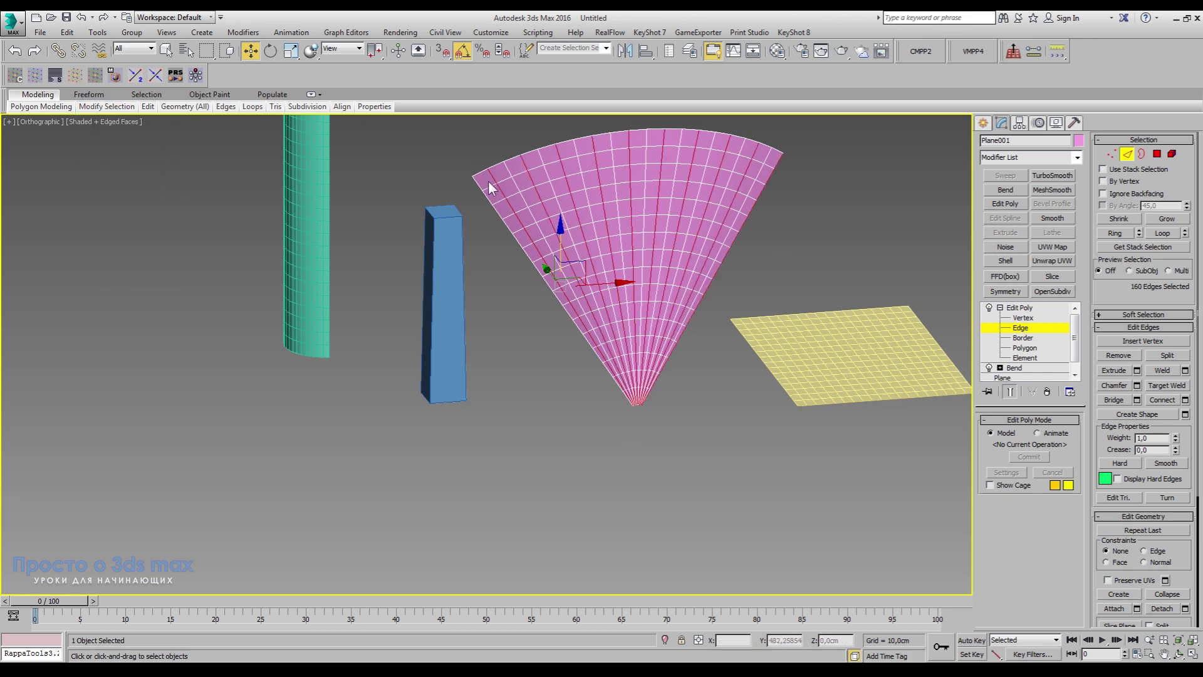
{"action": "left_click", "coordinate": [549, 181]}
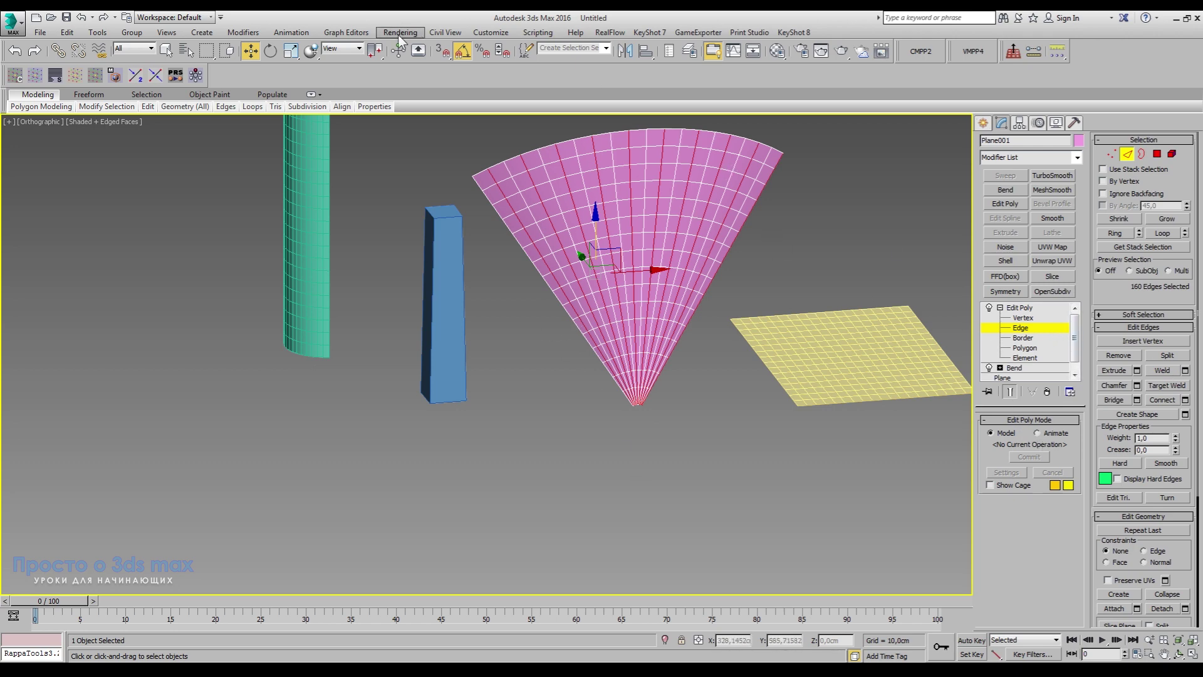
{"action": "middle_click_drag", "start_coordinate": [610, 326], "coordinate": [654, 342], "text": "alt"}
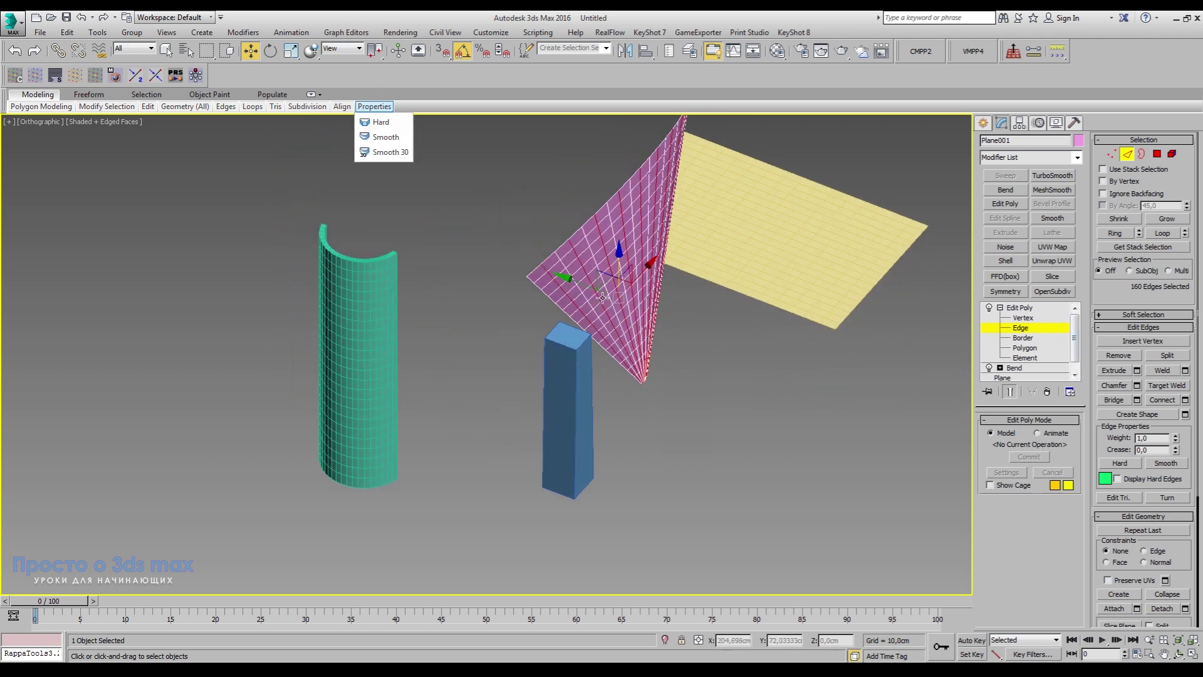
{"action": "left_click_drag", "start_coordinate": [580, 285], "coordinate": [581, 287]}
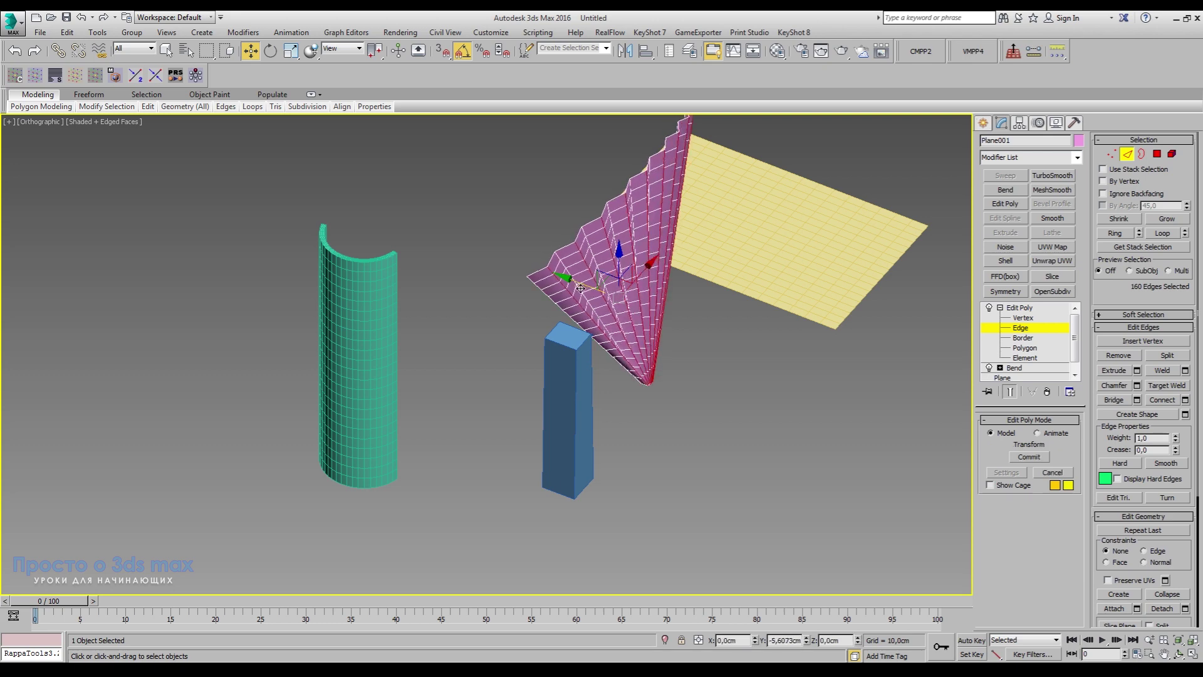
{"action": "right_click", "coordinate": [581, 287]}
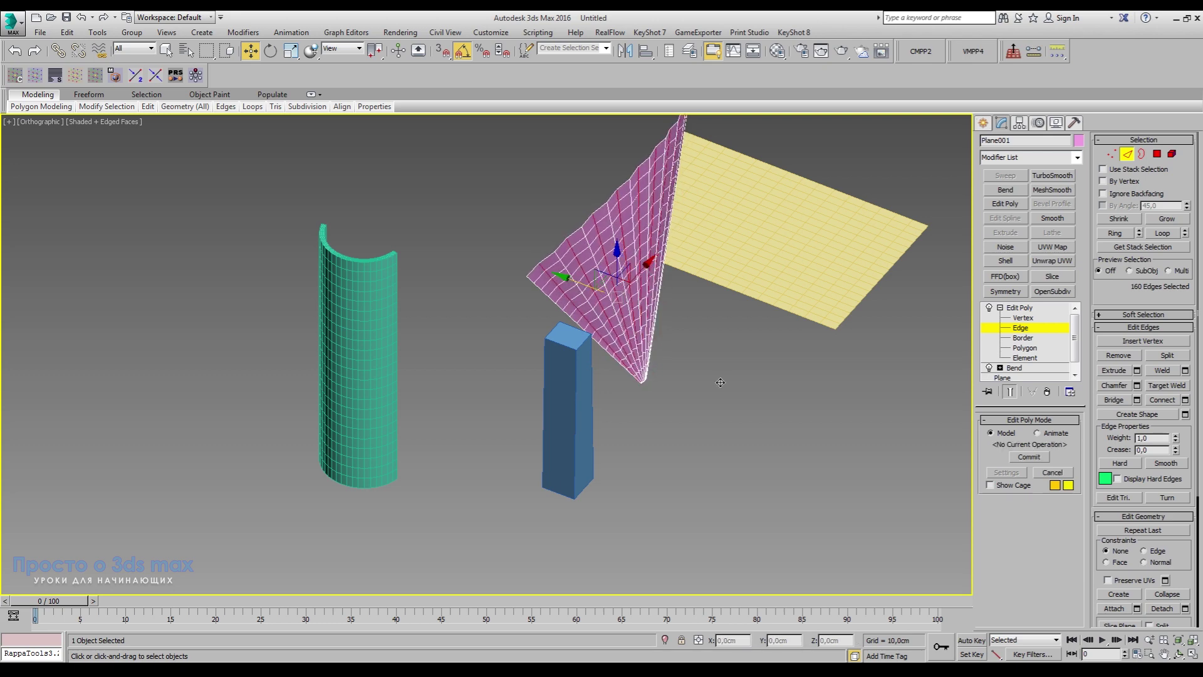
{"action": "mouse_move", "coordinate": [720, 382]}
{"action": "middle_mouse_down", "text": "alt"}
{"action": "mouse_move", "coordinate": [728, 397]}
{"action": "mouse_move", "coordinate": [541, 377]}
{"action": "mouse_move", "coordinate": [528, 403]}
{"action": "mouse_move", "coordinate": [547, 426]}
{"action": "mouse_move", "coordinate": [631, 238]}
{"action": "middle_mouse_up", "text": "alt"}
{"action": "middle_click_drag", "start_coordinate": [756, 239], "coordinate": [802, 432], "text": "alt"}
{"action": "scroll", "coordinate": [803, 433], "scroll_direction": "up", "scroll_amount": 5}
{"action": "mouse_move", "coordinate": [759, 393]}
{"action": "middle_mouse_down", "text": "alt"}
{"action": "mouse_move", "coordinate": [870, 381]}
{"action": "mouse_move", "coordinate": [771, 341]}
{"action": "mouse_move", "coordinate": [724, 464]}
{"action": "mouse_move", "coordinate": [744, 446]}
{"action": "mouse_move", "coordinate": [688, 435]}
{"action": "mouse_move", "coordinate": [701, 505]}
{"action": "mouse_move", "coordinate": [750, 311]}
{"action": "middle_mouse_up", "text": "alt"}
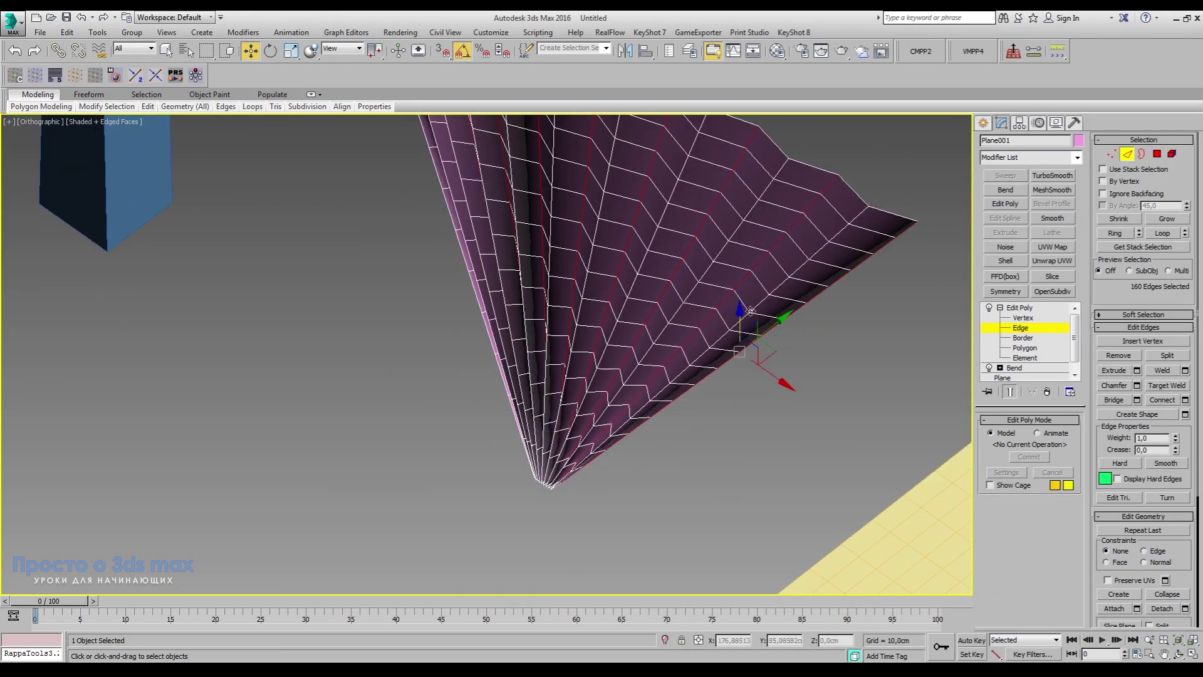
Step: Chamfer the 160 selected radial edges, doubling them into 320 edges
{"action": "left_click", "coordinate": [1137, 383]}
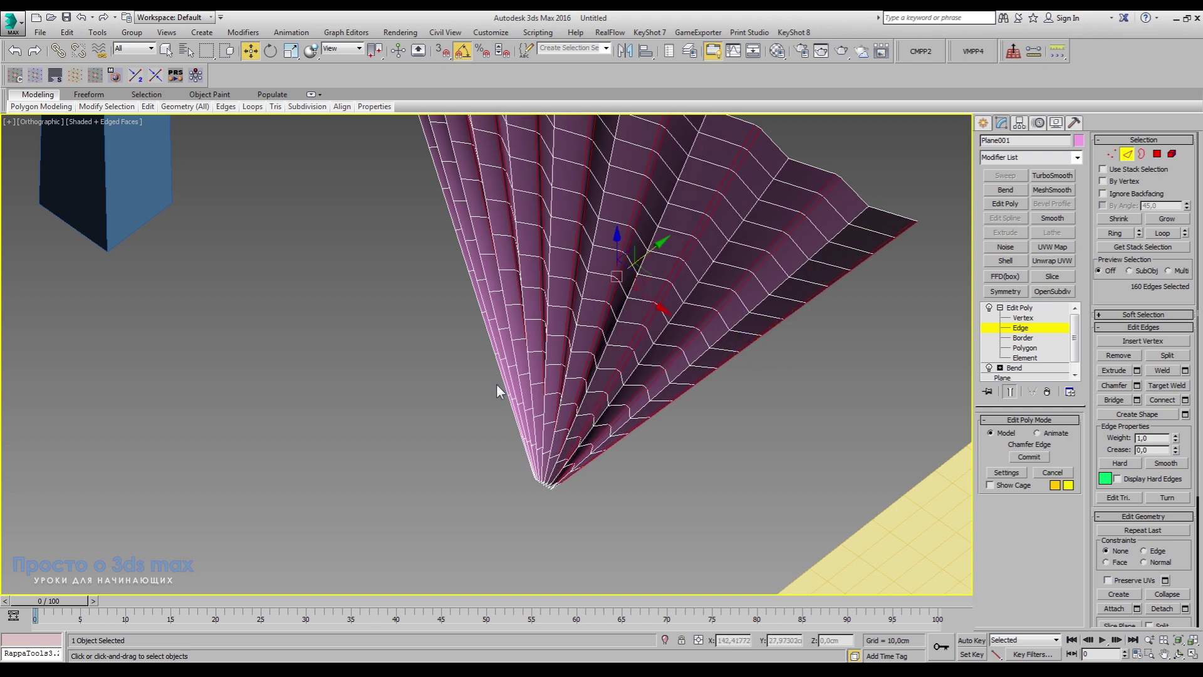
{"action": "left_click_drag", "start_coordinate": [495, 390], "coordinate": [497, 380]}
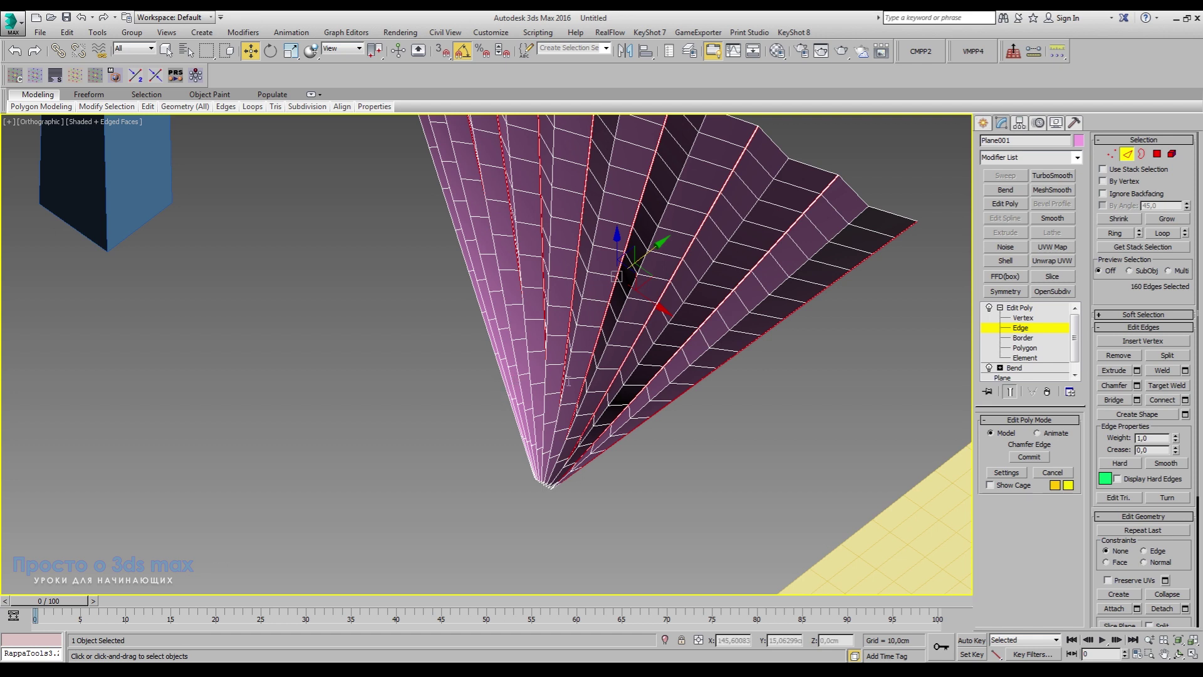
{"action": "right_click", "coordinate": [505, 341]}
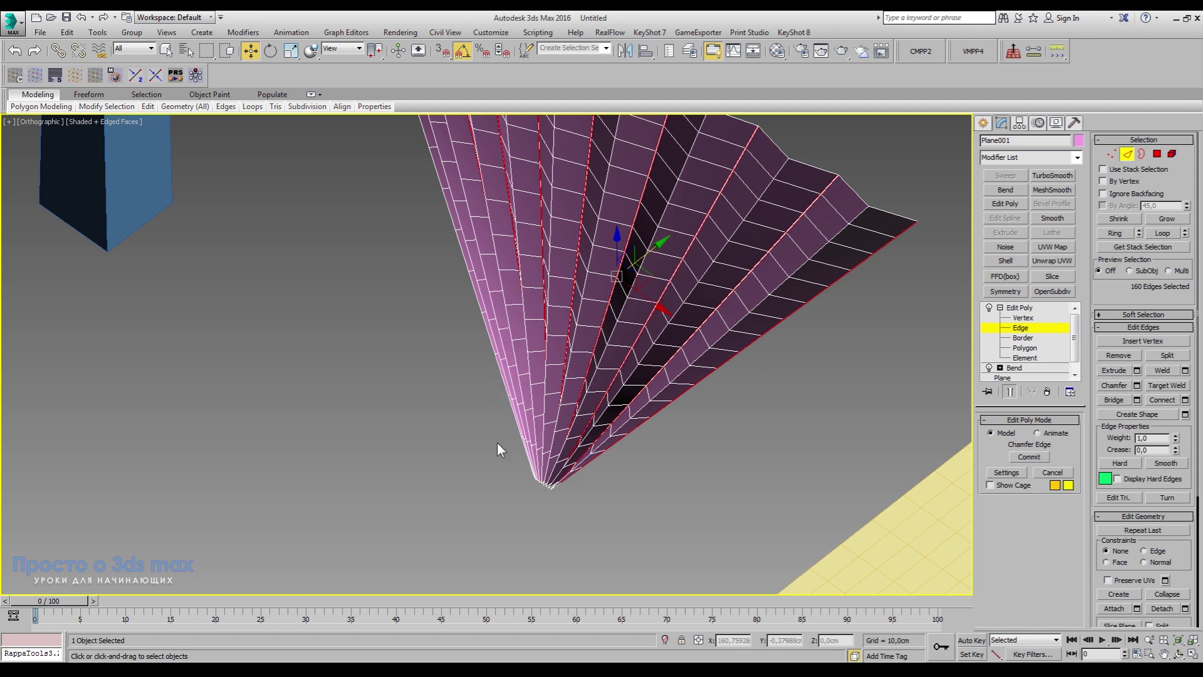
Step: Leave edge level, turn on edged faces, and select the yellow plane
{"action": "left_click", "coordinate": [1033, 310]}
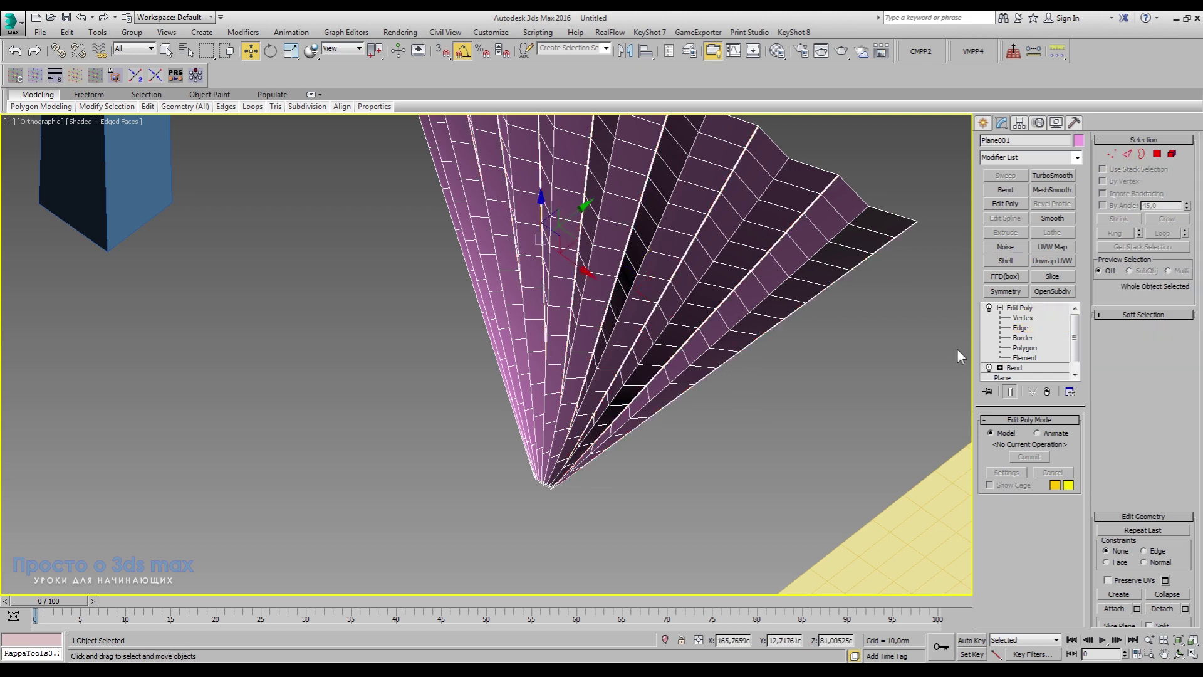
{"action": "key", "text": "F4"}
{"action": "mouse_move", "coordinate": [475, 413]}
{"action": "middle_mouse_down", "text": "alt"}
{"action": "mouse_move", "coordinate": [650, 396]}
{"action": "mouse_move", "coordinate": [498, 372]}
{"action": "mouse_move", "coordinate": [464, 353]}
{"action": "mouse_move", "coordinate": [552, 360]}
{"action": "mouse_move", "coordinate": [547, 390]}
{"action": "mouse_move", "coordinate": [389, 389]}
{"action": "mouse_move", "coordinate": [573, 374]}
{"action": "mouse_move", "coordinate": [611, 381]}
{"action": "mouse_move", "coordinate": [658, 422]}
{"action": "middle_mouse_up", "text": "alt"}
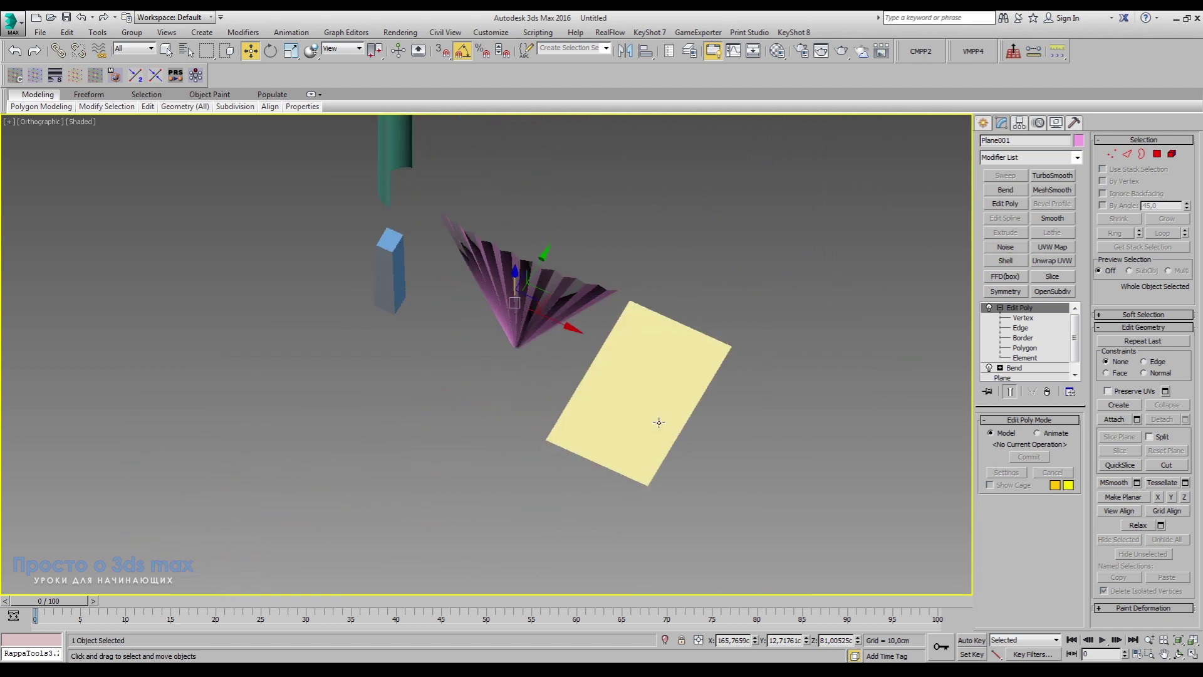
{"action": "left_click", "coordinate": [664, 385]}
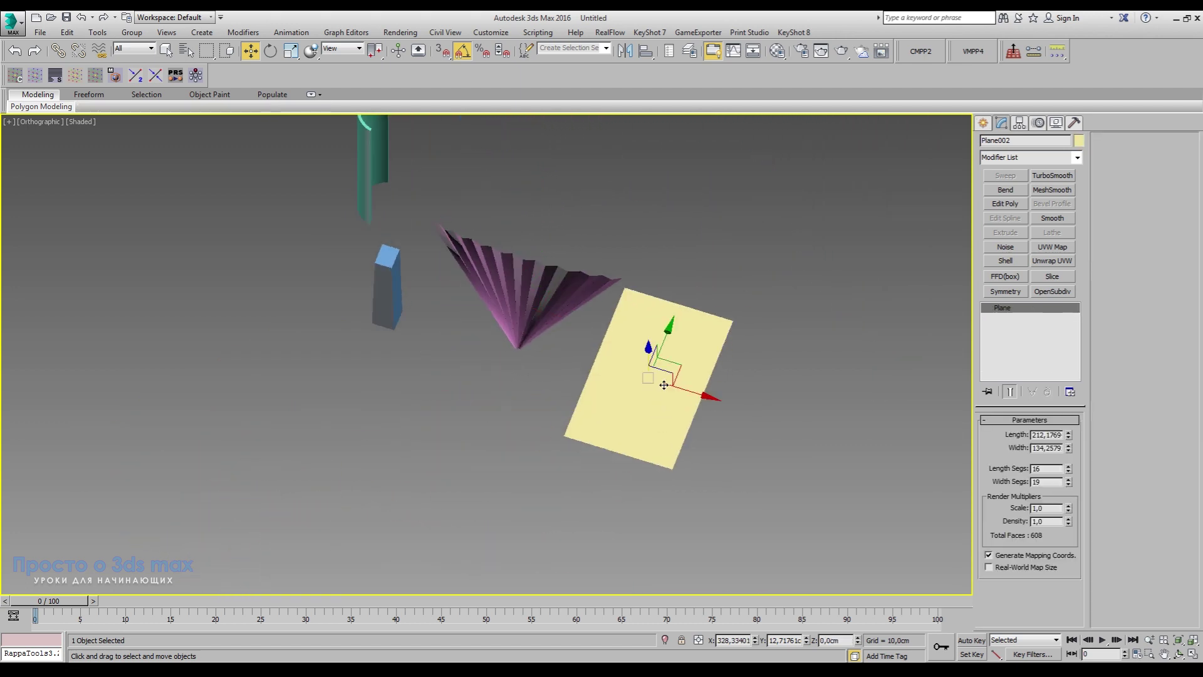
{"action": "left_click", "coordinate": [76, 124]}
{"action": "left_click", "coordinate": [106, 174]}
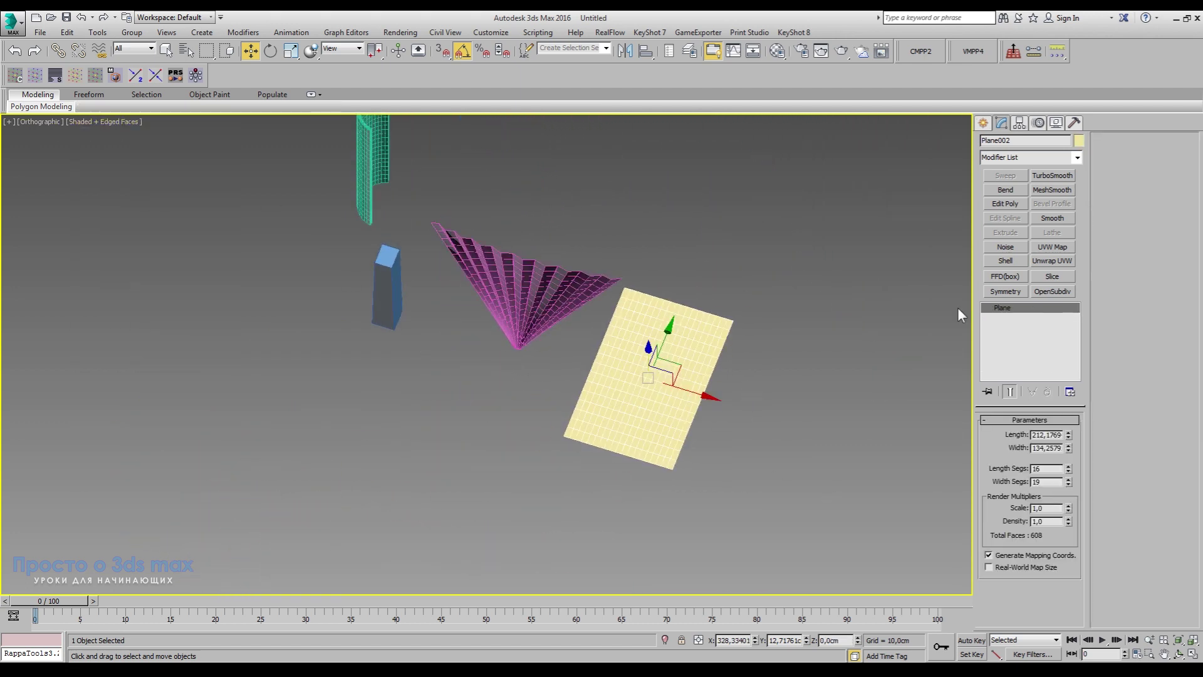
{"action": "mouse_move", "coordinate": [662, 472]}
{"action": "middle_mouse_down", "text": "alt"}
{"action": "mouse_move", "coordinate": [727, 483]}
{"action": "mouse_move", "coordinate": [664, 384]}
{"action": "middle_mouse_up", "text": "alt"}
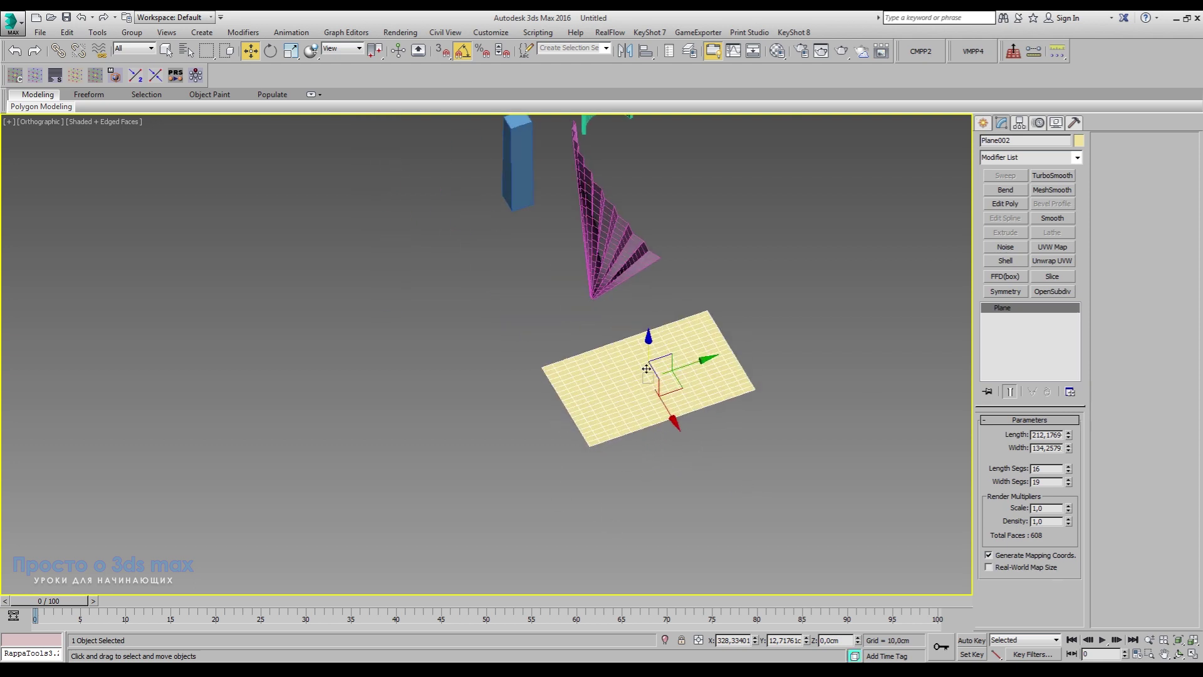
{"action": "middle_click_drag", "start_coordinate": [701, 380], "coordinate": [764, 396], "text": "alt"}
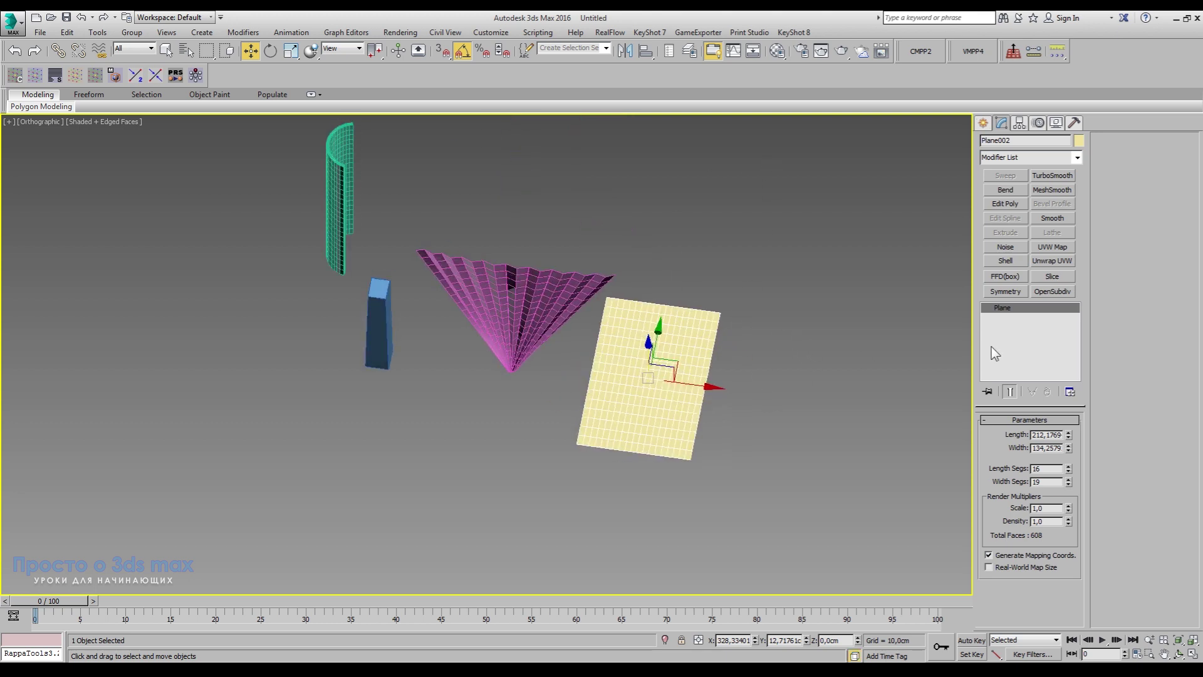
Step: Bend the yellow plane along Y with Direction 90 and Angle 122
{"action": "left_click", "coordinate": [1014, 190]}
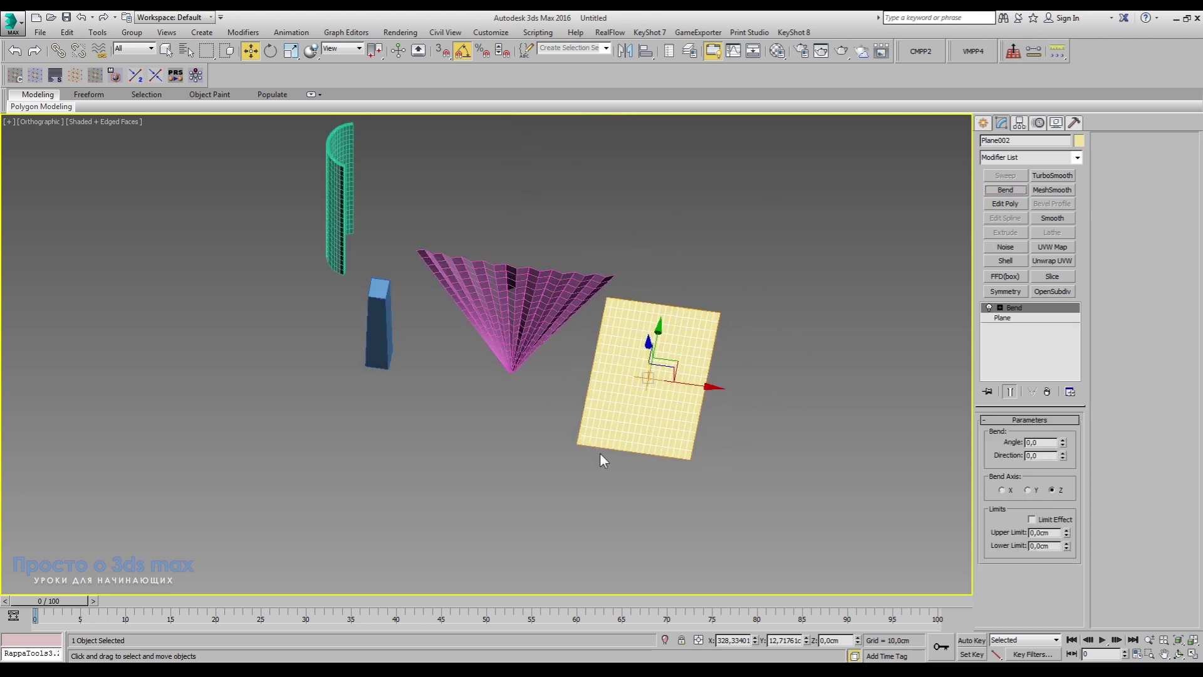
{"action": "scroll", "coordinate": [657, 406], "scroll_direction": "up", "scroll_amount": 3}
{"action": "middle_click_drag", "start_coordinate": [656, 405], "coordinate": [619, 438], "text": "alt"}
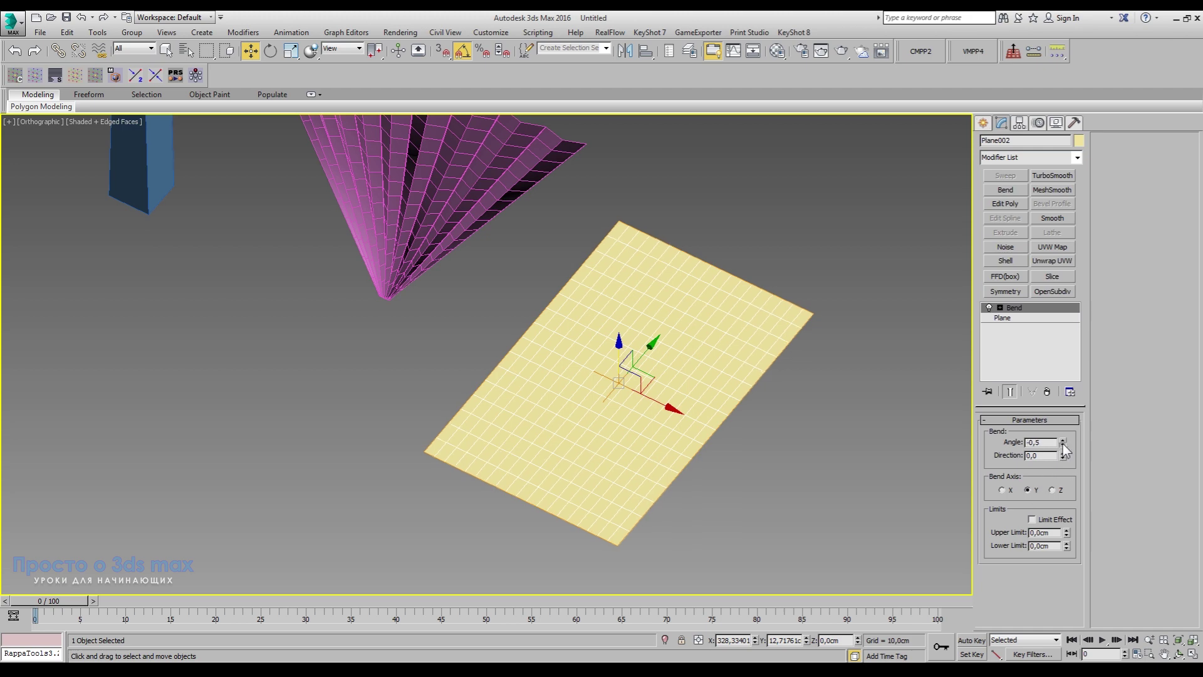
{"action": "left_click_drag", "start_coordinate": [1063, 442], "coordinate": [1068, 347]}
{"action": "right_click", "coordinate": [1068, 347]}
{"action": "mouse_move", "coordinate": [1063, 443]}
{"action": "left_mouse_down"}
{"action": "mouse_move", "coordinate": [1047, 319]}
{"action": "mouse_move", "coordinate": [1026, 461]}
{"action": "mouse_move", "coordinate": [1057, 295]}
{"action": "left_mouse_up"}
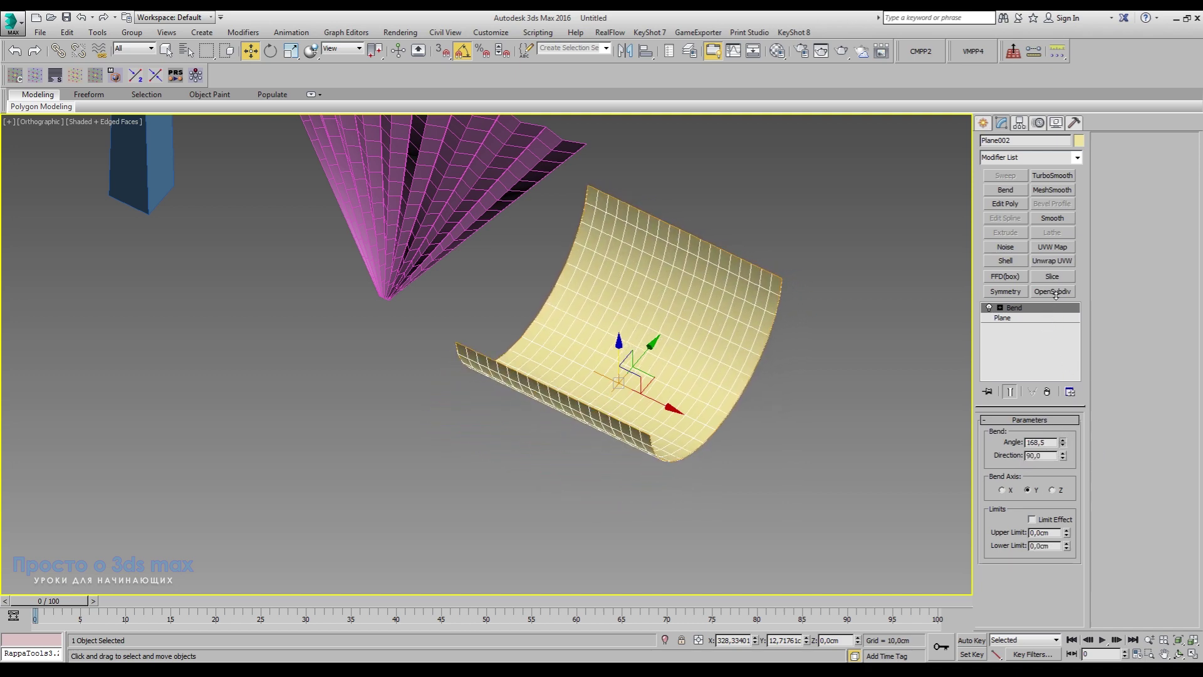
{"action": "left_click_drag", "start_coordinate": [1056, 294], "coordinate": [1056, 292]}
{"action": "mouse_move", "coordinate": [949, 342]}
{"action": "middle_mouse_down", "text": "alt"}
{"action": "mouse_move", "coordinate": [778, 484]}
{"action": "mouse_move", "coordinate": [846, 429]}
{"action": "mouse_move", "coordinate": [875, 480]}
{"action": "mouse_move", "coordinate": [525, 494]}
{"action": "middle_mouse_up", "text": "alt"}
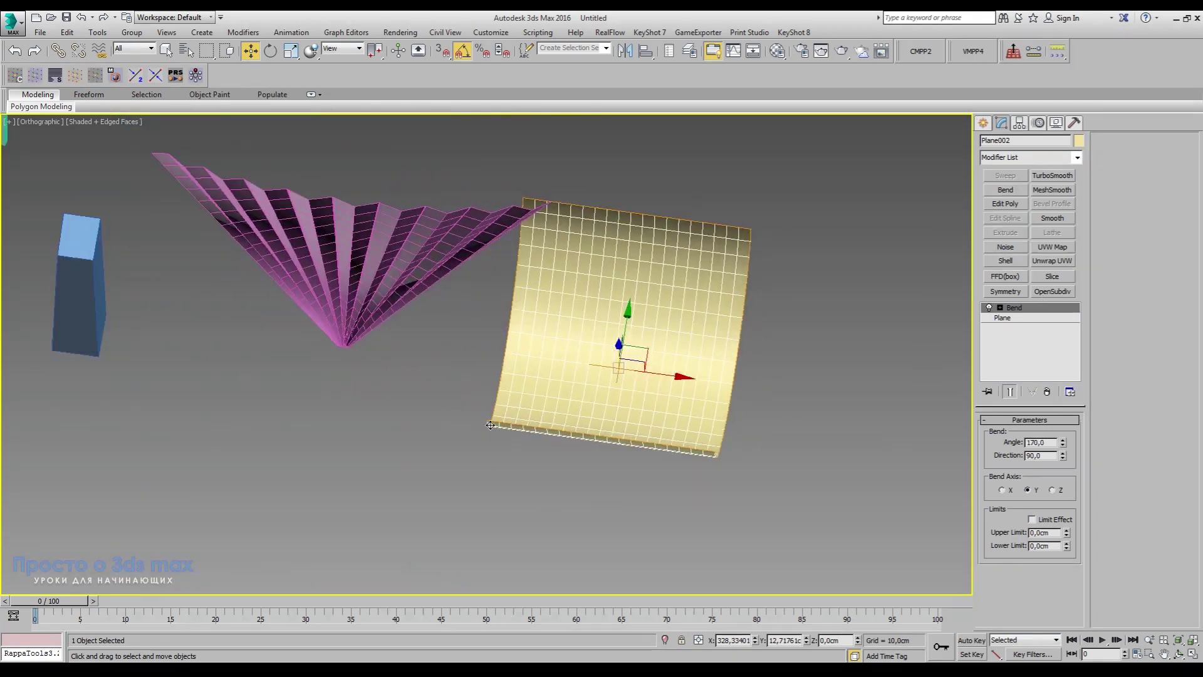
{"action": "right_click", "coordinate": [1062, 442]}
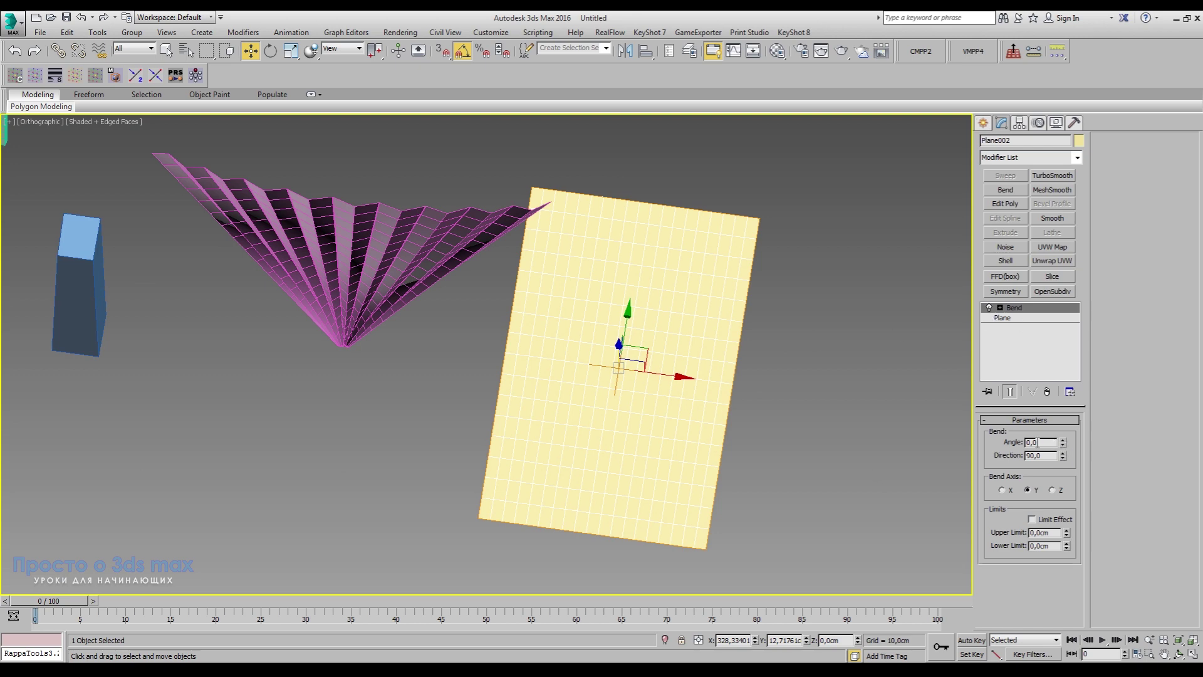
{"action": "left_click_drag", "start_coordinate": [1063, 442], "coordinate": [1073, 288]}
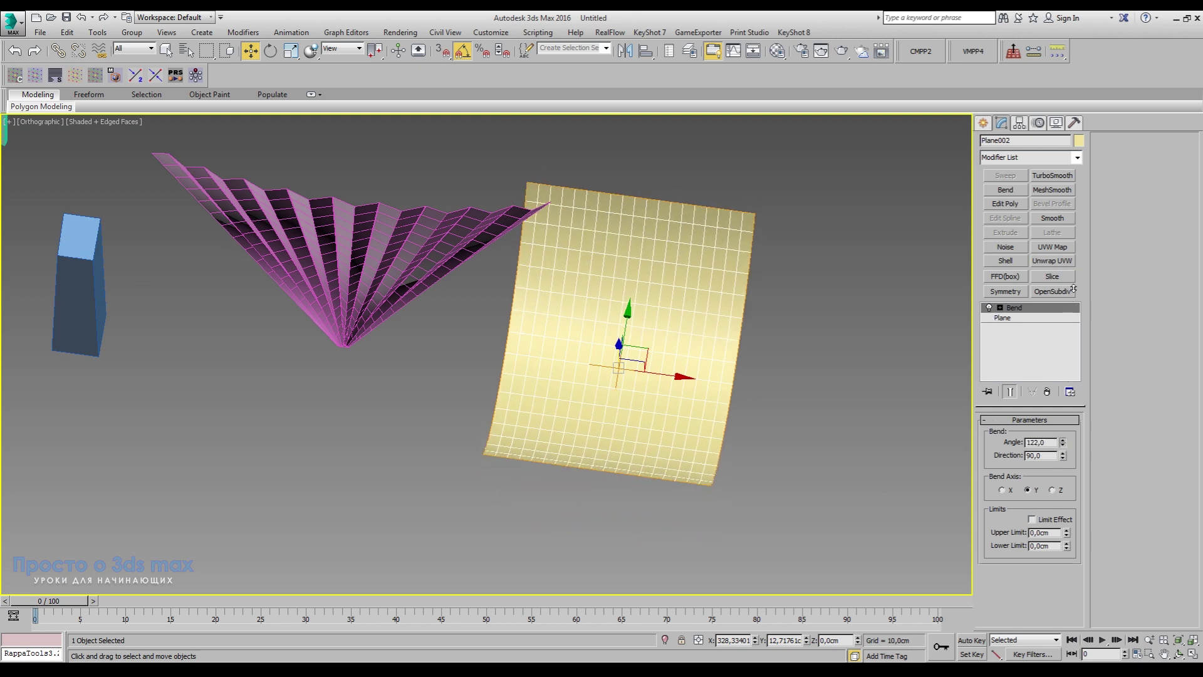
Step: Enter the yellow plane's Bend Gizmo sub-object level and zoom in on it
{"action": "left_click", "coordinate": [1019, 309]}
{"action": "left_click", "coordinate": [1002, 307]}
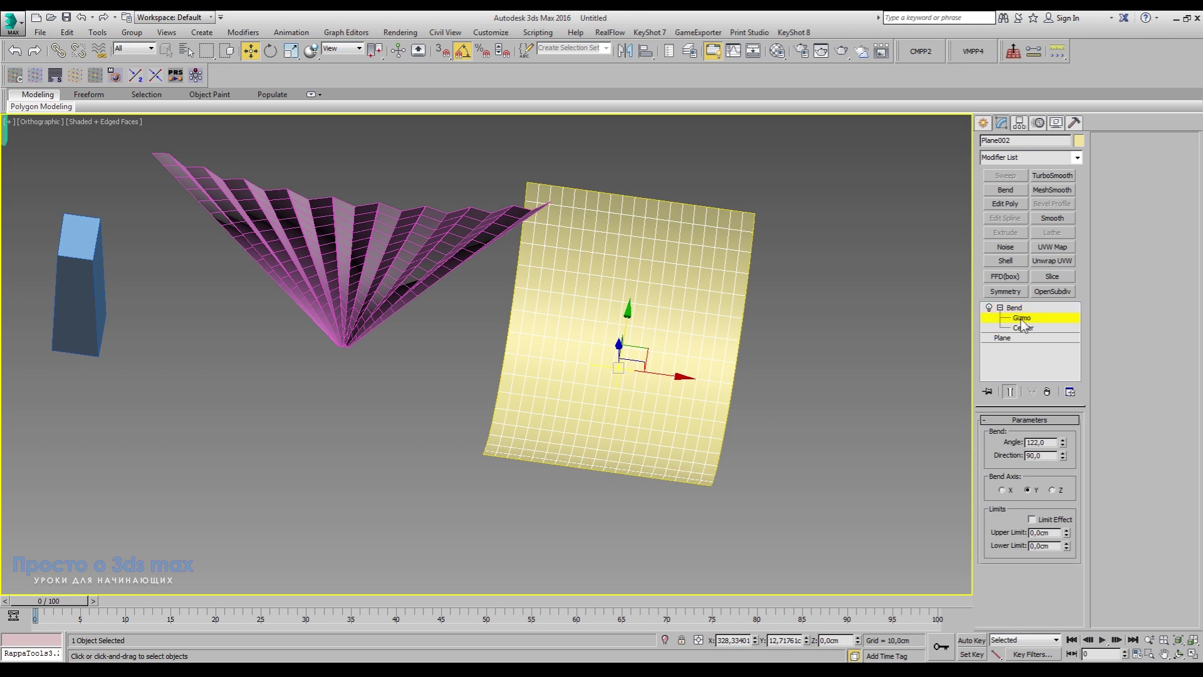
{"action": "left_click", "coordinate": [1021, 320]}
{"action": "left_click", "coordinate": [1033, 319]}
{"action": "mouse_move", "coordinate": [622, 404]}
{"action": "middle_mouse_down", "text": "alt"}
{"action": "mouse_move", "coordinate": [720, 443]}
{"action": "mouse_move", "coordinate": [659, 409]}
{"action": "mouse_move", "coordinate": [611, 359]}
{"action": "middle_mouse_up", "text": "alt"}
{"action": "scroll", "coordinate": [611, 359], "scroll_direction": "up", "scroll_amount": 5}
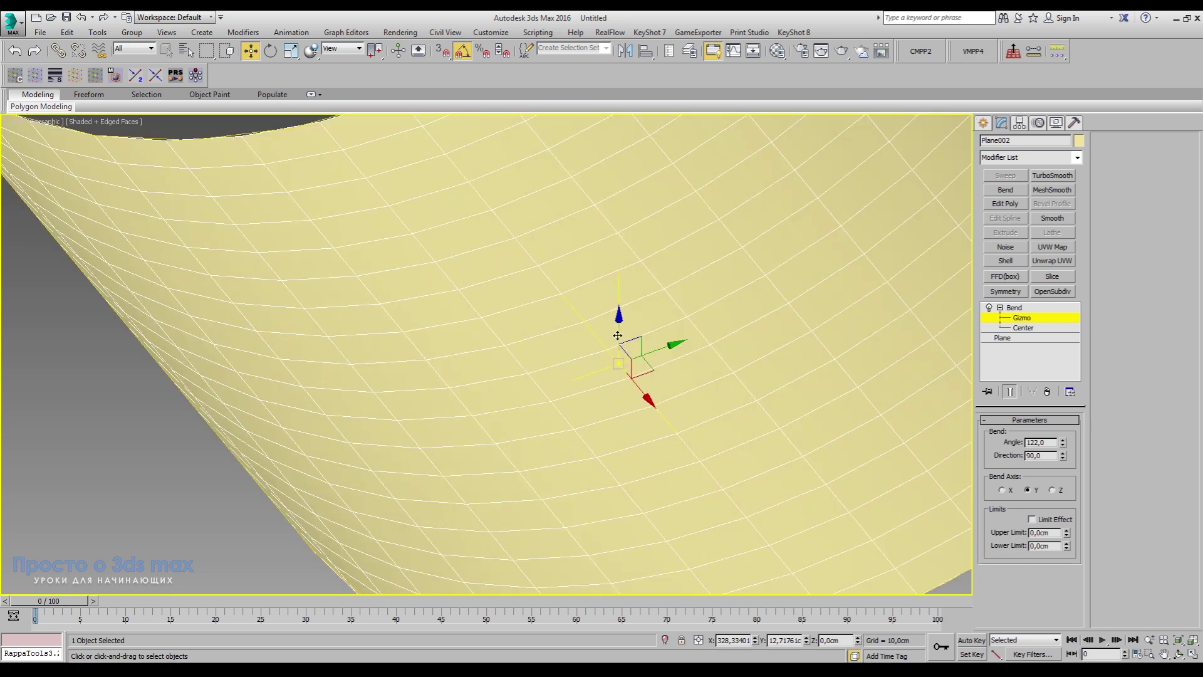
{"action": "scroll", "coordinate": [611, 442], "scroll_direction": "down", "scroll_amount": 6}
{"action": "middle_click_drag", "start_coordinate": [611, 442], "coordinate": [683, 461], "text": "alt"}
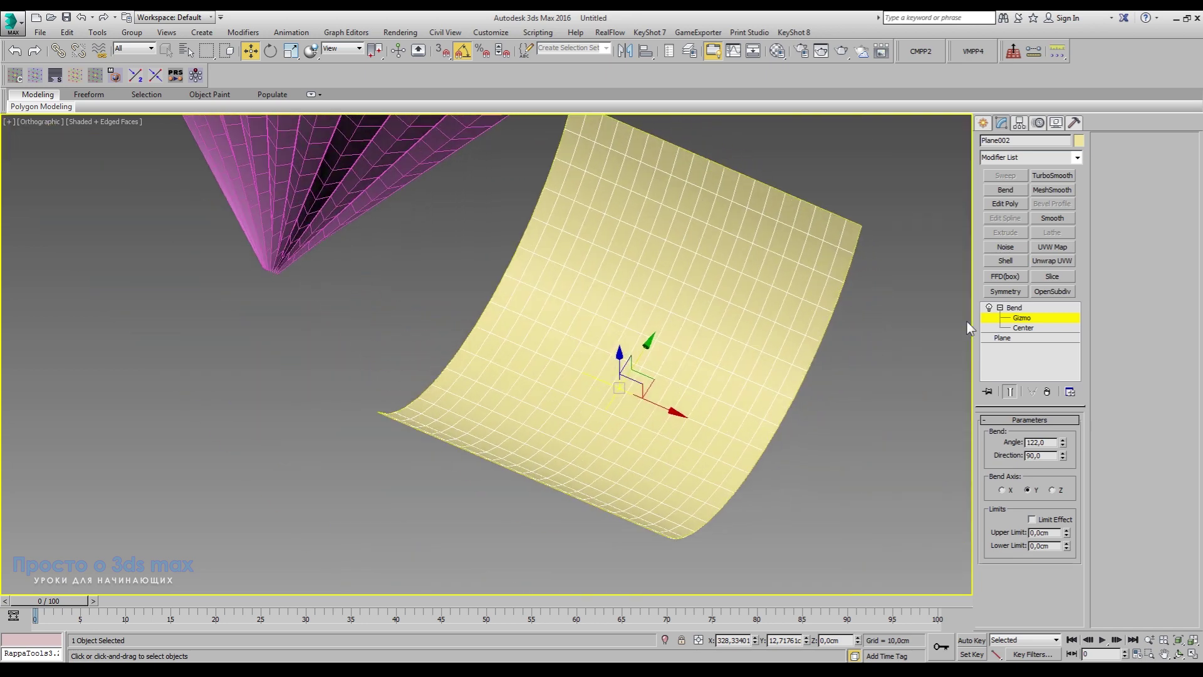
Step: Move the Bend gizmo down-left and rotate it to reorient the plane's curl
{"action": "mouse_move", "coordinate": [643, 355]}
{"action": "left_mouse_down"}
{"action": "mouse_move", "coordinate": [632, 355]}
{"action": "mouse_move", "coordinate": [576, 476]}
{"action": "mouse_move", "coordinate": [537, 523]}
{"action": "left_mouse_up"}
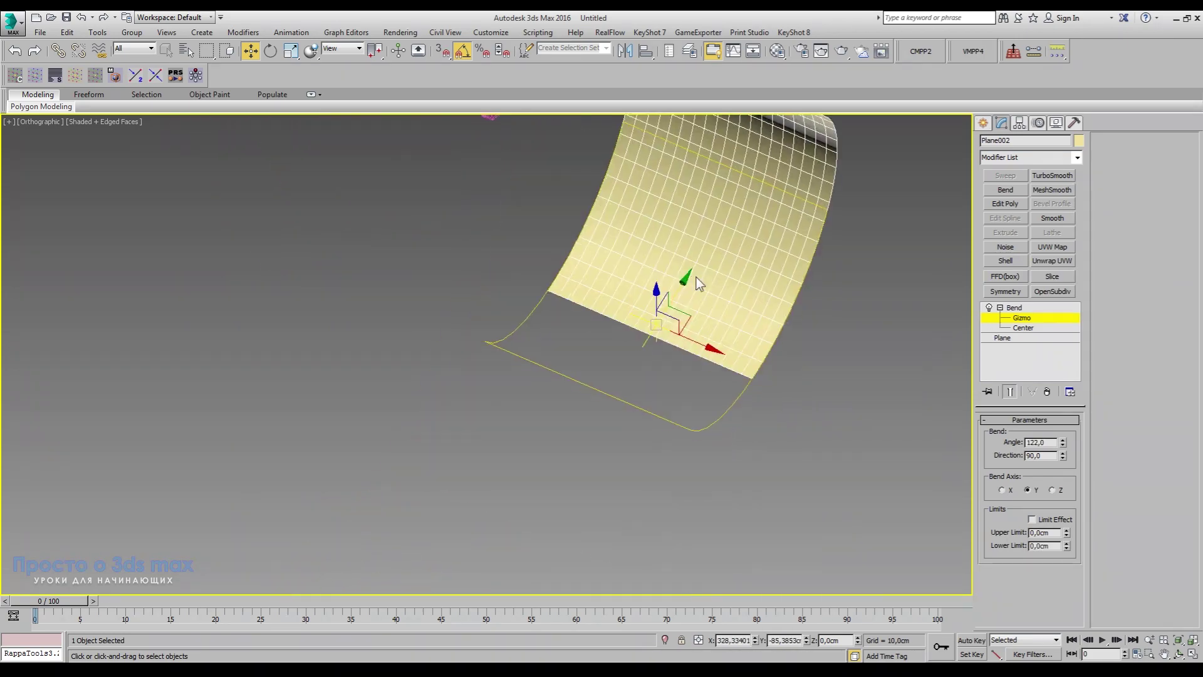
{"action": "middle_click_drag", "start_coordinate": [537, 523], "coordinate": [675, 302]}
{"action": "left_click_drag", "start_coordinate": [683, 287], "coordinate": [665, 319]}
{"action": "left_click", "coordinate": [270, 50]}
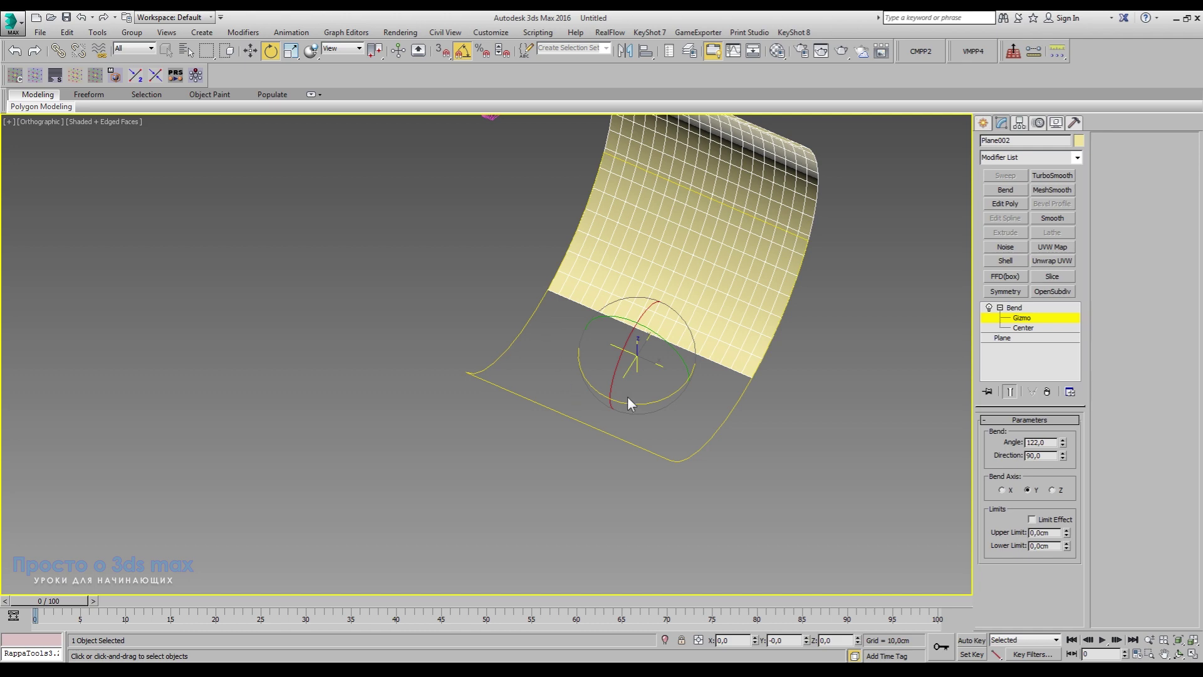
{"action": "left_click_drag", "start_coordinate": [628, 397], "coordinate": [603, 407]}
{"action": "mouse_move", "coordinate": [626, 328]}
{"action": "middle_mouse_down", "text": "alt"}
{"action": "mouse_move", "coordinate": [601, 433]}
{"action": "mouse_move", "coordinate": [621, 430]}
{"action": "mouse_move", "coordinate": [584, 404]}
{"action": "mouse_move", "coordinate": [591, 425]}
{"action": "middle_mouse_up", "text": "alt"}
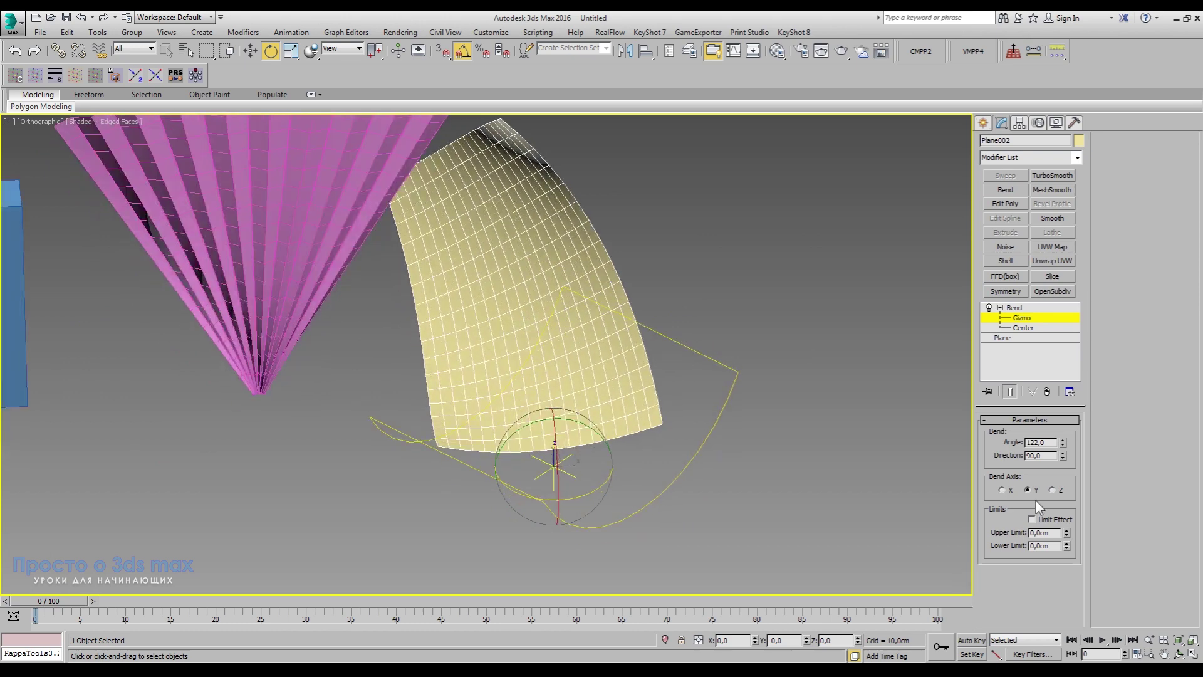
Step: Enable Limit Effect on the Bend with Upper Limit 0,96cm and Lower Limit about -154cm
{"action": "left_click", "coordinate": [1032, 520]}
{"action": "mouse_move", "coordinate": [948, 535]}
{"action": "middle_mouse_down", "text": "alt"}
{"action": "mouse_move", "coordinate": [650, 422]}
{"action": "mouse_move", "coordinate": [649, 461]}
{"action": "mouse_move", "coordinate": [763, 438]}
{"action": "mouse_move", "coordinate": [751, 462]}
{"action": "middle_mouse_up", "text": "alt"}
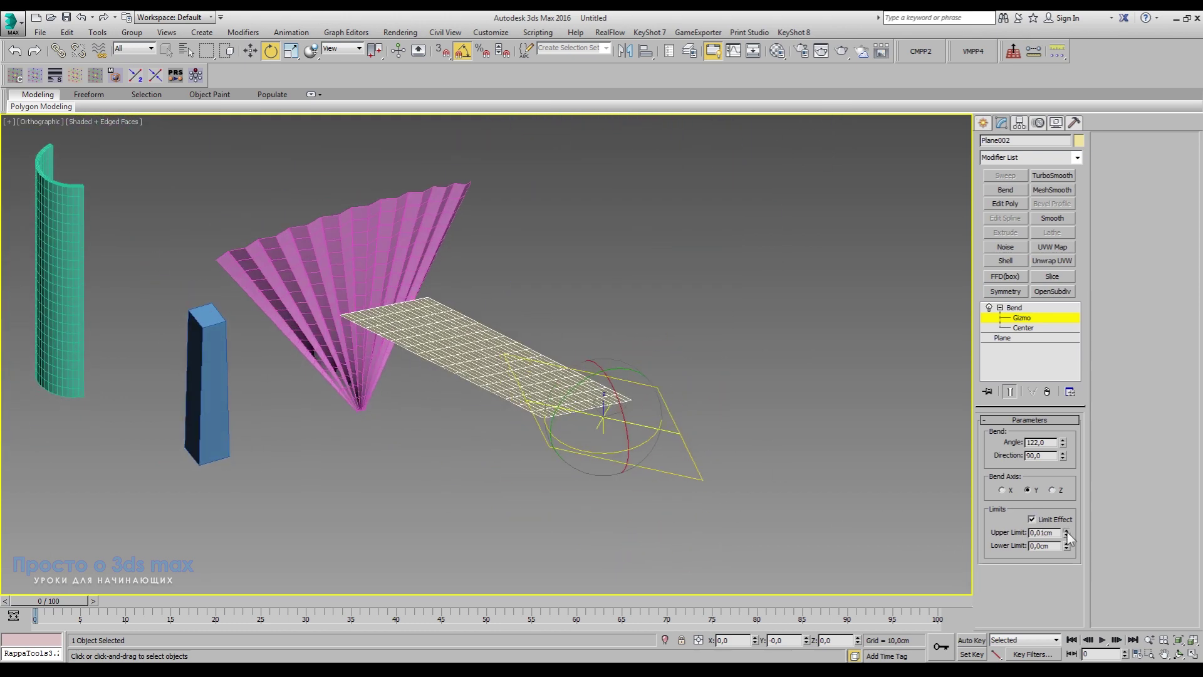
{"action": "mouse_move", "coordinate": [1067, 532]}
{"action": "left_mouse_down"}
{"action": "mouse_move", "coordinate": [1077, 423]}
{"action": "mouse_move", "coordinate": [1074, 471]}
{"action": "left_mouse_up"}
{"action": "mouse_move", "coordinate": [1066, 547]}
{"action": "left_mouse_down"}
{"action": "mouse_move", "coordinate": [1062, 75]}
{"action": "mouse_move", "coordinate": [1062, 281]}
{"action": "left_mouse_up"}
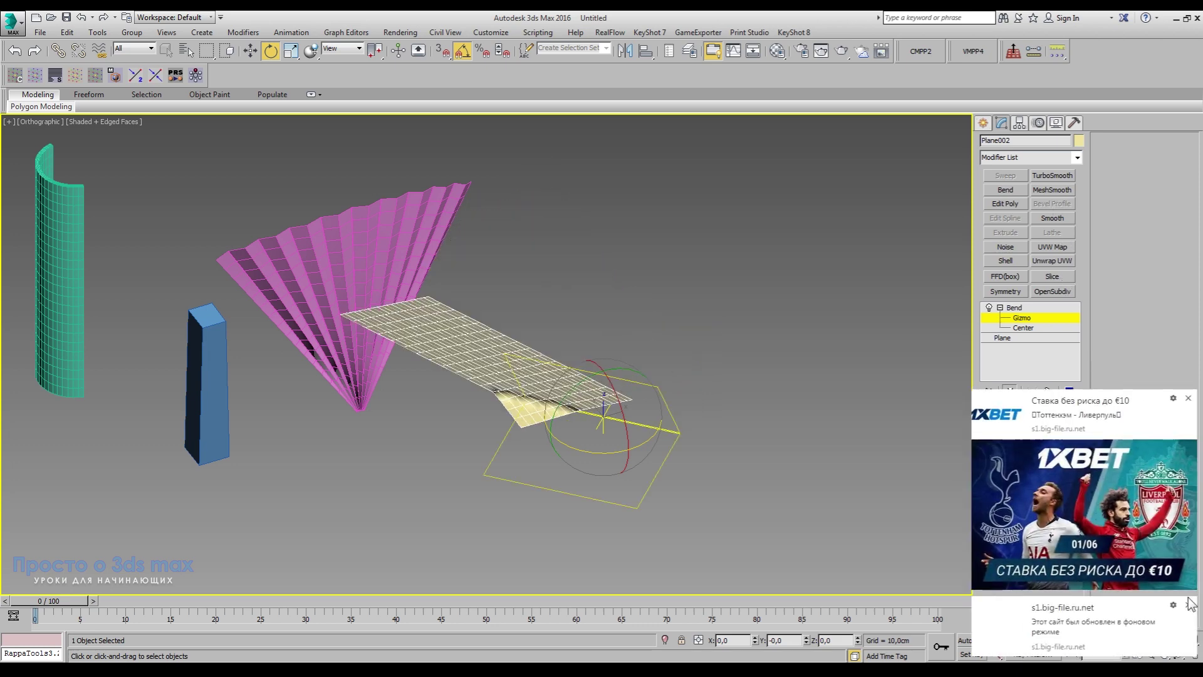
{"action": "left_click_drag", "start_coordinate": [1069, 549], "coordinate": [1014, 449]}
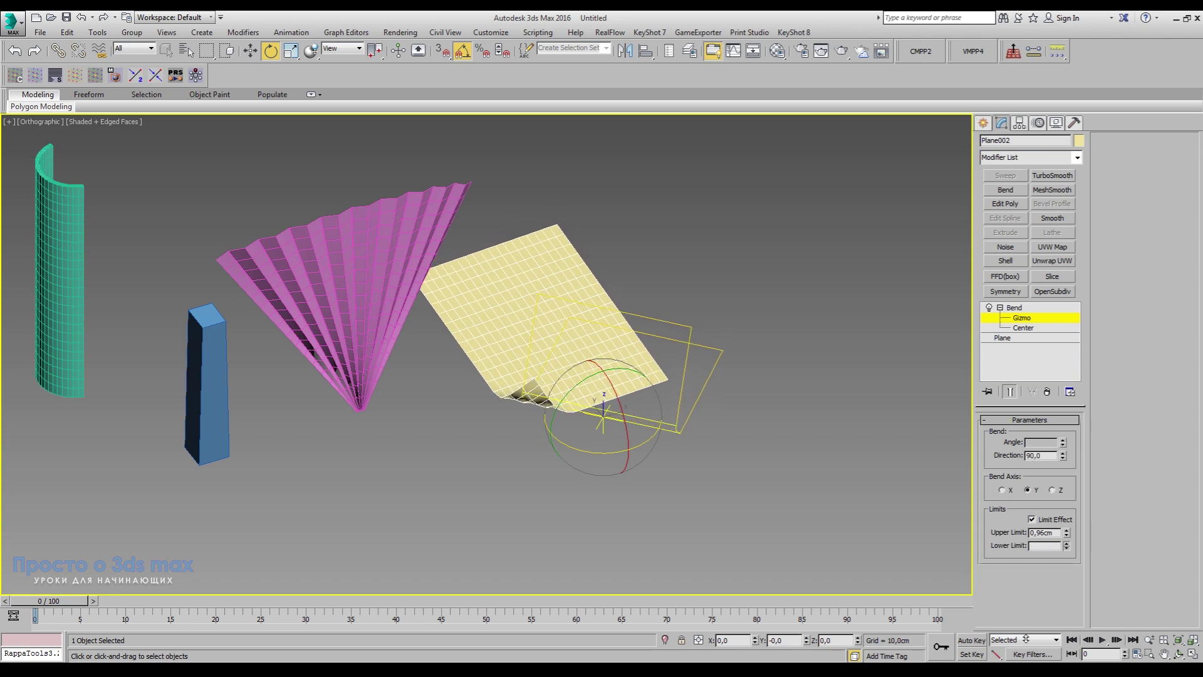
{"action": "left_click_drag", "start_coordinate": [1014, 450], "coordinate": [1017, 206]}
{"action": "mouse_move", "coordinate": [783, 407]}
{"action": "middle_mouse_down", "text": "alt"}
{"action": "mouse_move", "coordinate": [734, 438]}
{"action": "mouse_move", "coordinate": [1045, 645]}
{"action": "middle_mouse_up", "text": "alt"}
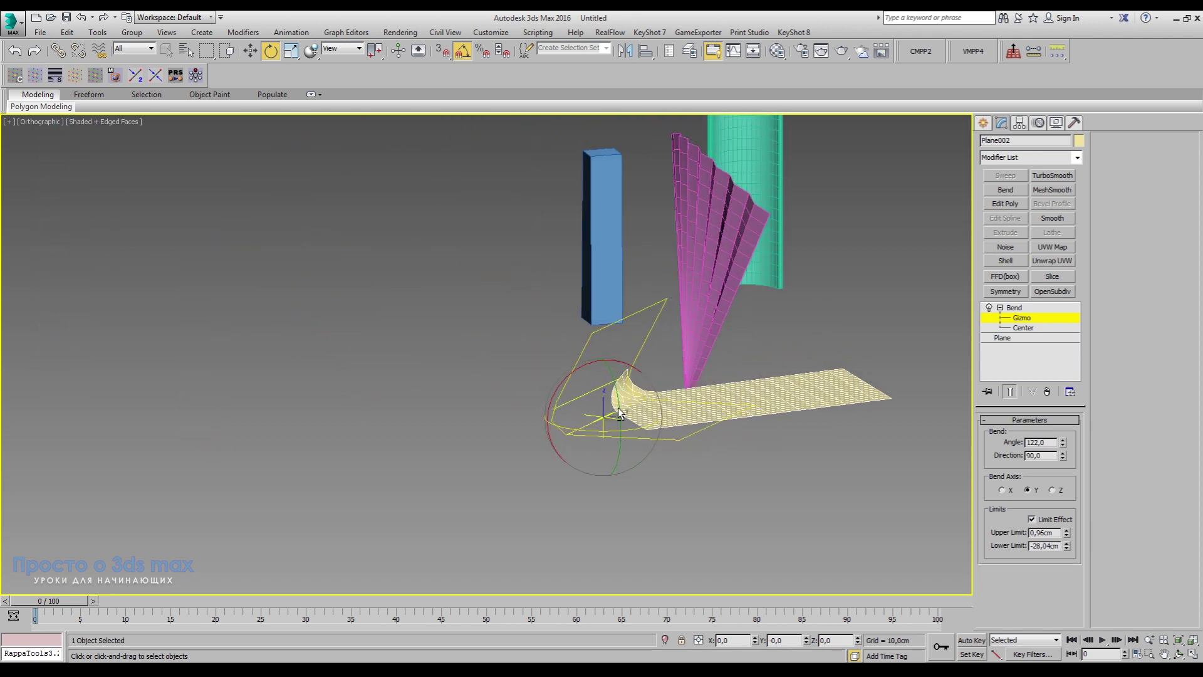
{"action": "left_click_drag", "start_coordinate": [1066, 546], "coordinate": [1068, 187]}
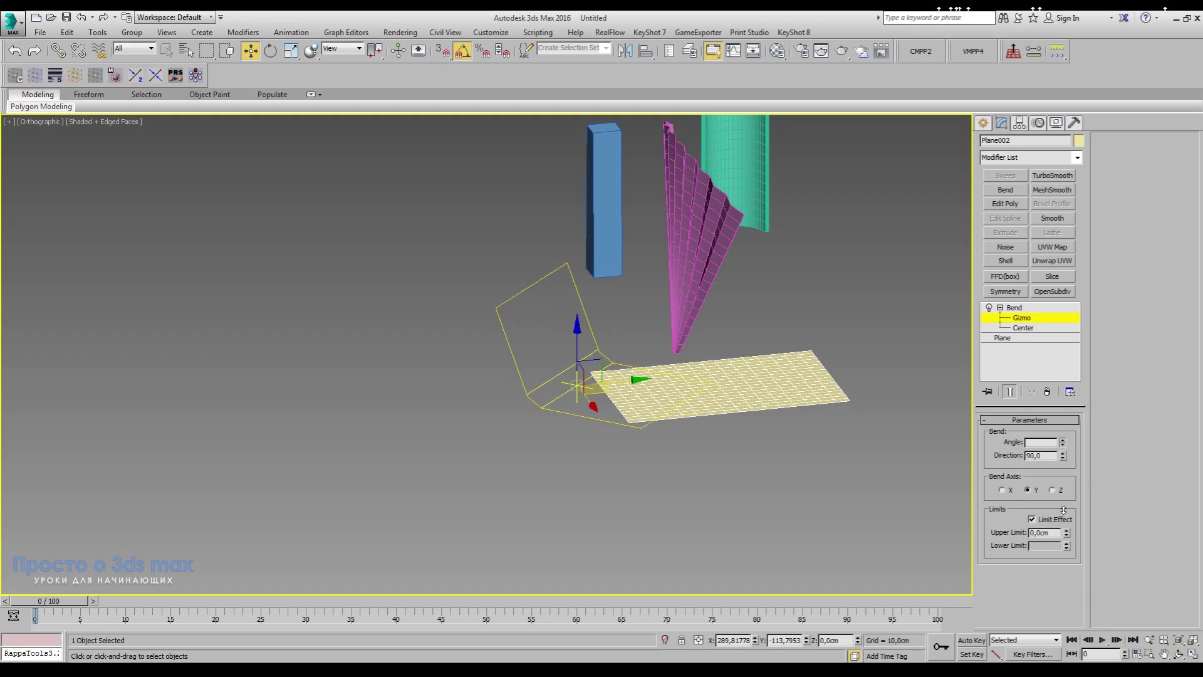
Step: Set the Bend Lower Limit to -19,93cm and the Angle to 112
{"action": "left_click_drag", "start_coordinate": [1063, 510], "coordinate": [1067, 534]}
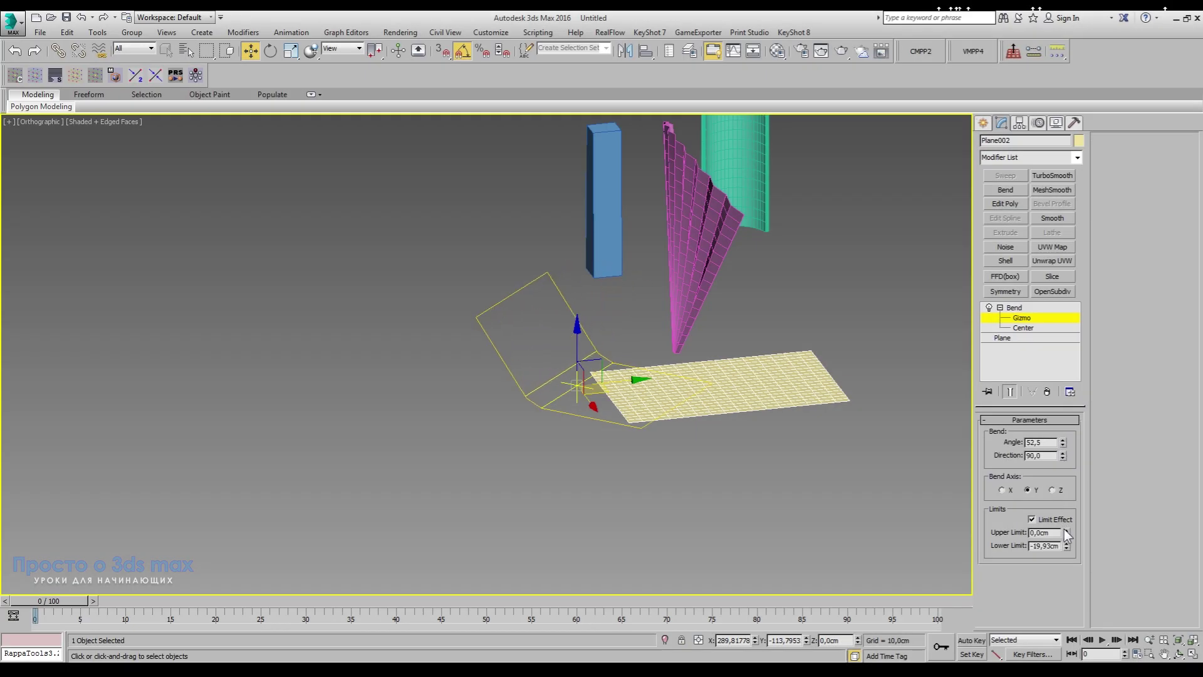
{"action": "left_click_drag", "start_coordinate": [598, 392], "coordinate": [692, 398]}
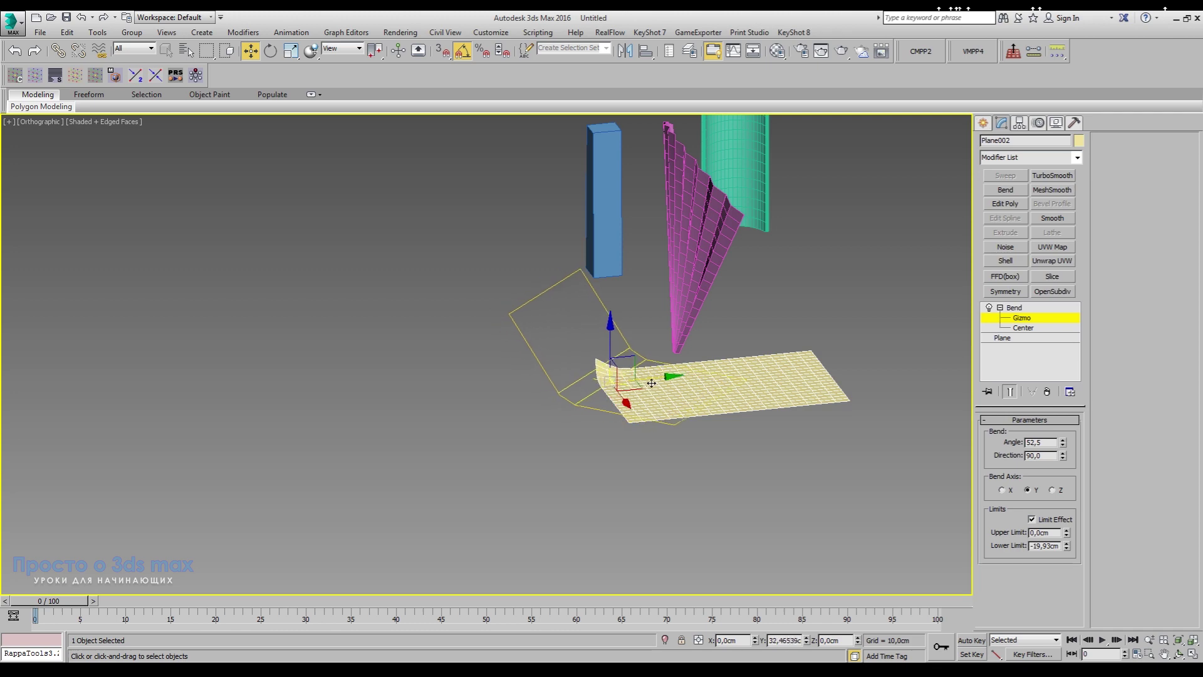
{"action": "mouse_move", "coordinate": [692, 398]}
{"action": "middle_mouse_down", "text": "alt"}
{"action": "mouse_move", "coordinate": [668, 461]}
{"action": "mouse_move", "coordinate": [649, 399]}
{"action": "middle_mouse_up", "text": "alt"}
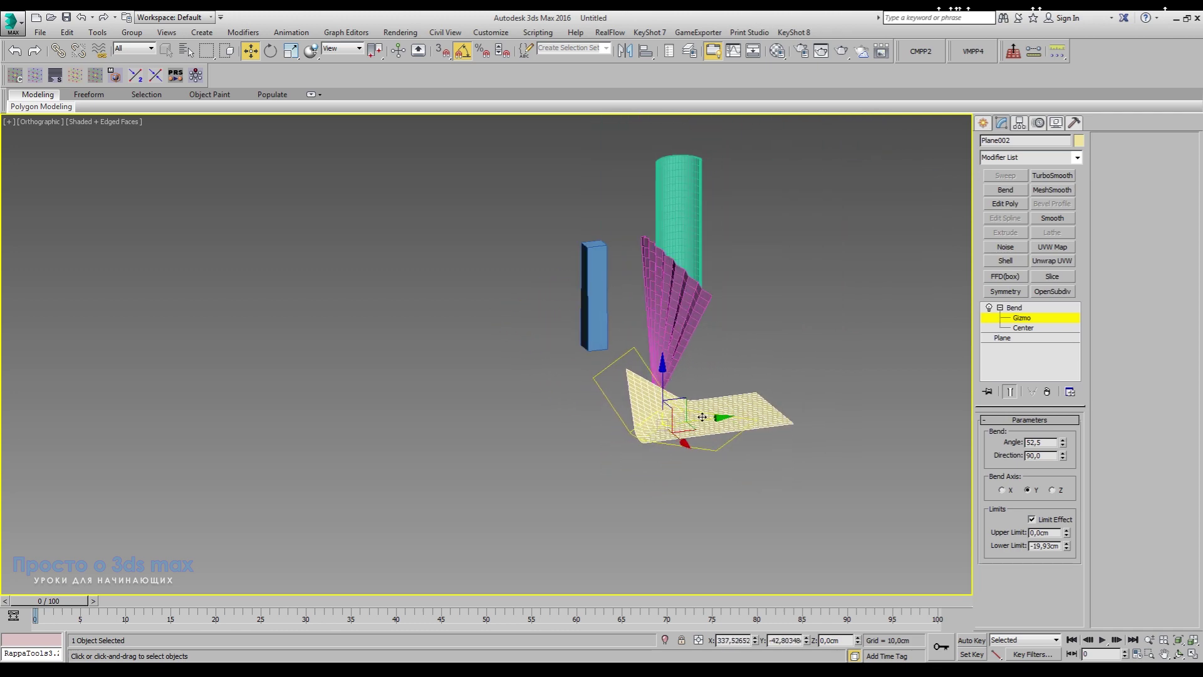
{"action": "scroll", "coordinate": [649, 399], "scroll_direction": "up", "scroll_amount": 5}
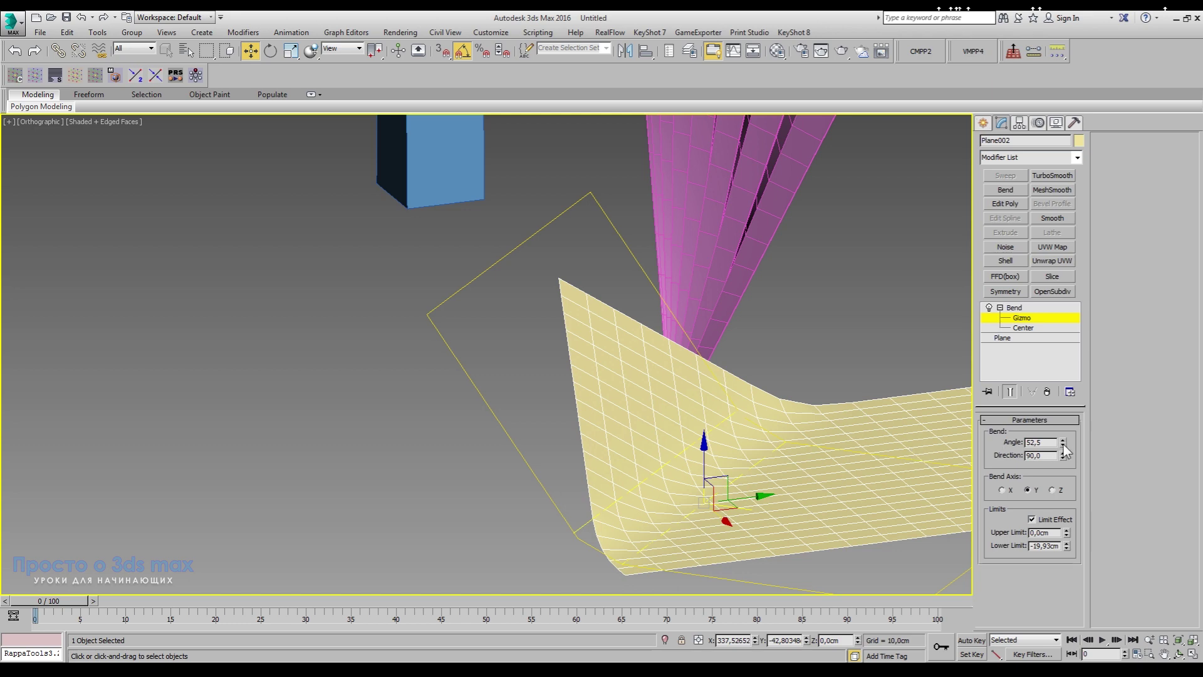
{"action": "left_click_drag", "start_coordinate": [1063, 446], "coordinate": [1063, 408]}
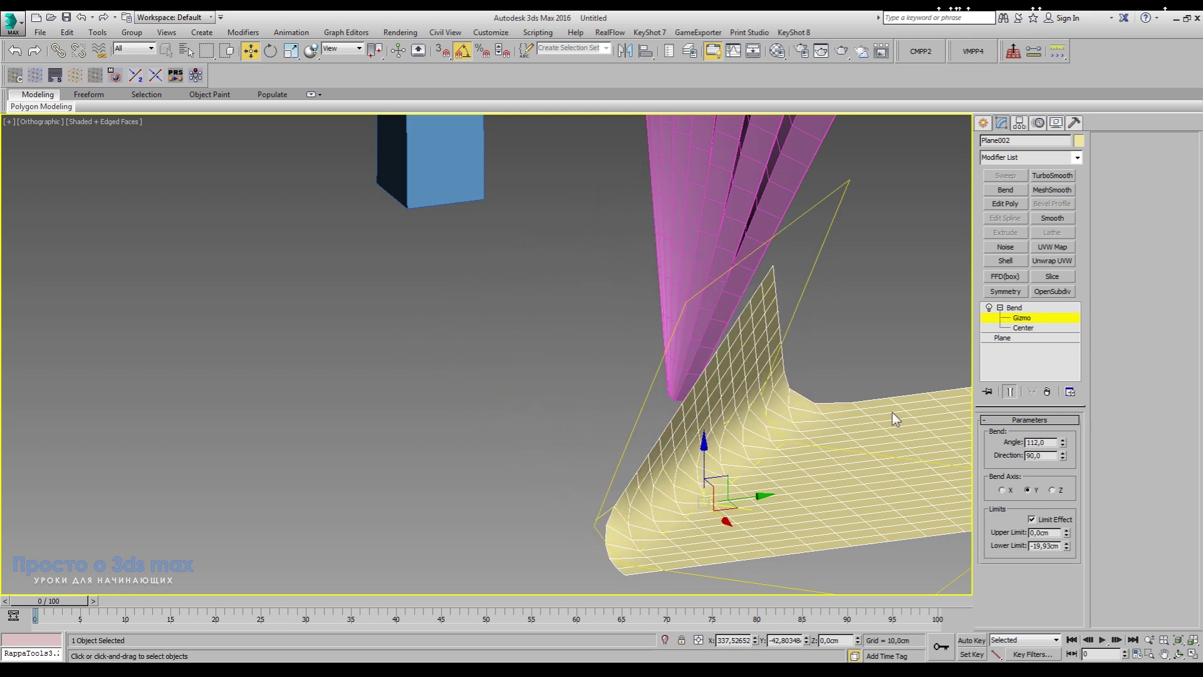
Step: Move the Bend gizmo center to reposition the fold up-left across the plane
{"action": "left_click_drag", "start_coordinate": [730, 507], "coordinate": [628, 454]}
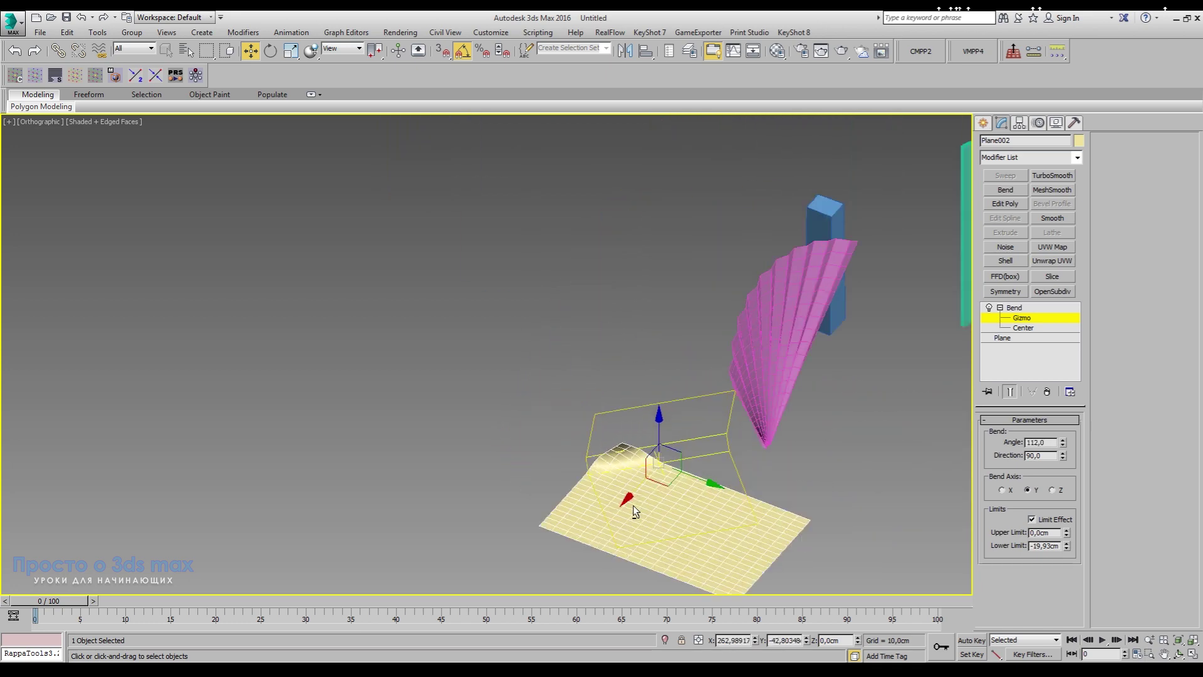
{"action": "mouse_move", "coordinate": [628, 454]}
{"action": "left_mouse_down"}
{"action": "mouse_move", "coordinate": [624, 526]}
{"action": "mouse_move", "coordinate": [601, 448]}
{"action": "left_mouse_up"}
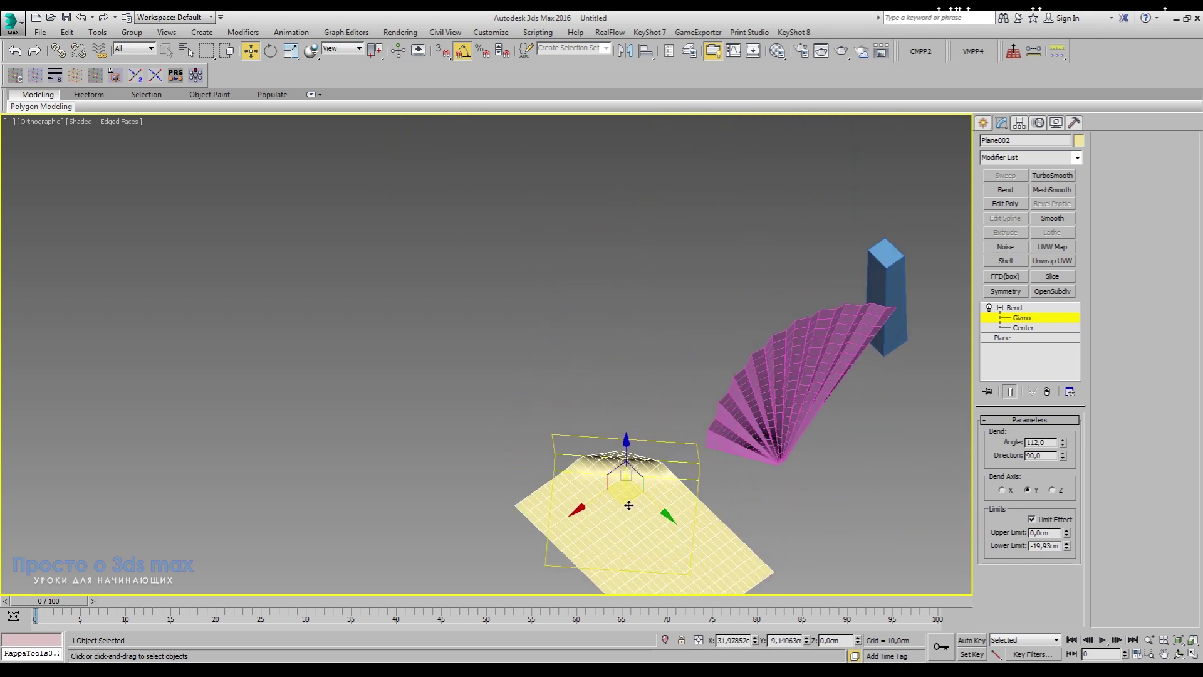
{"action": "mouse_move", "coordinate": [596, 441]}
{"action": "middle_mouse_down", "text": "alt"}
{"action": "mouse_move", "coordinate": [704, 388]}
{"action": "mouse_move", "coordinate": [841, 398]}
{"action": "mouse_move", "coordinate": [826, 348]}
{"action": "mouse_move", "coordinate": [637, 375]}
{"action": "mouse_move", "coordinate": [665, 413]}
{"action": "middle_mouse_up", "text": "alt"}
{"action": "scroll", "coordinate": [664, 413], "scroll_direction": "up", "scroll_amount": 3}
{"action": "scroll", "coordinate": [557, 350], "scroll_direction": "up", "scroll_amount": 2}
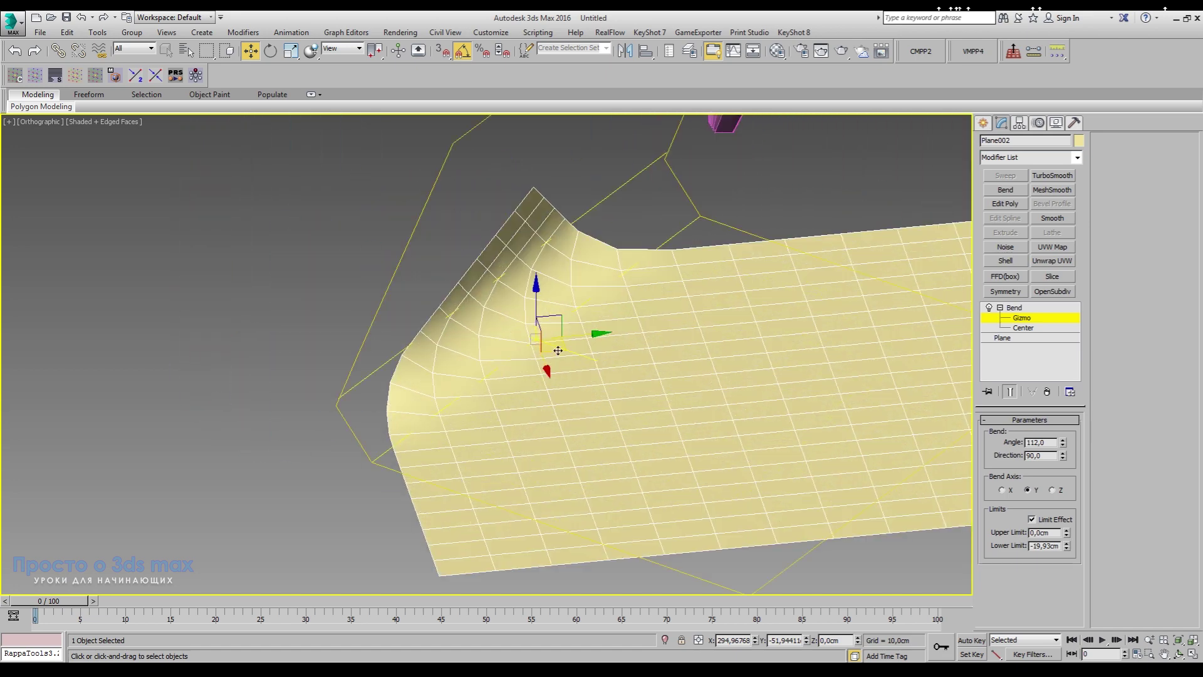
Step: Add a TurboSmooth modifier above the Bend to smooth the folded plane
{"action": "left_click", "coordinate": [1053, 175]}
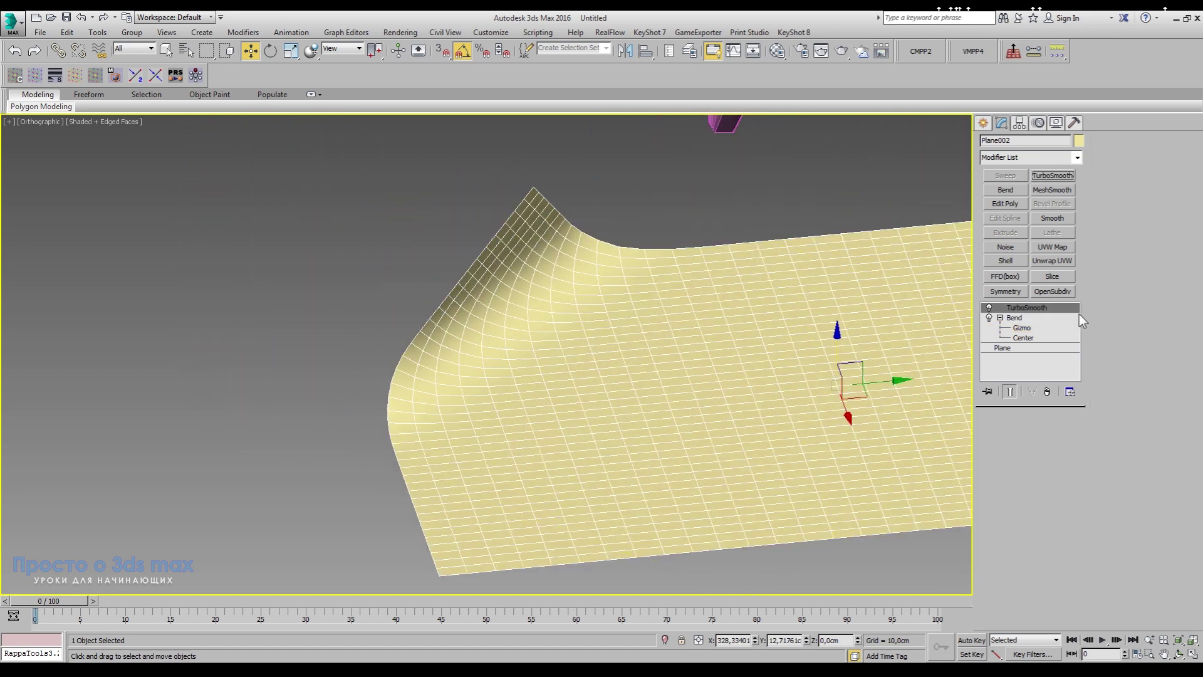
{"action": "scroll", "coordinate": [615, 421], "scroll_direction": "down", "scroll_amount": 3}
{"action": "middle_click_drag", "start_coordinate": [604, 433], "coordinate": [677, 414], "text": "alt"}
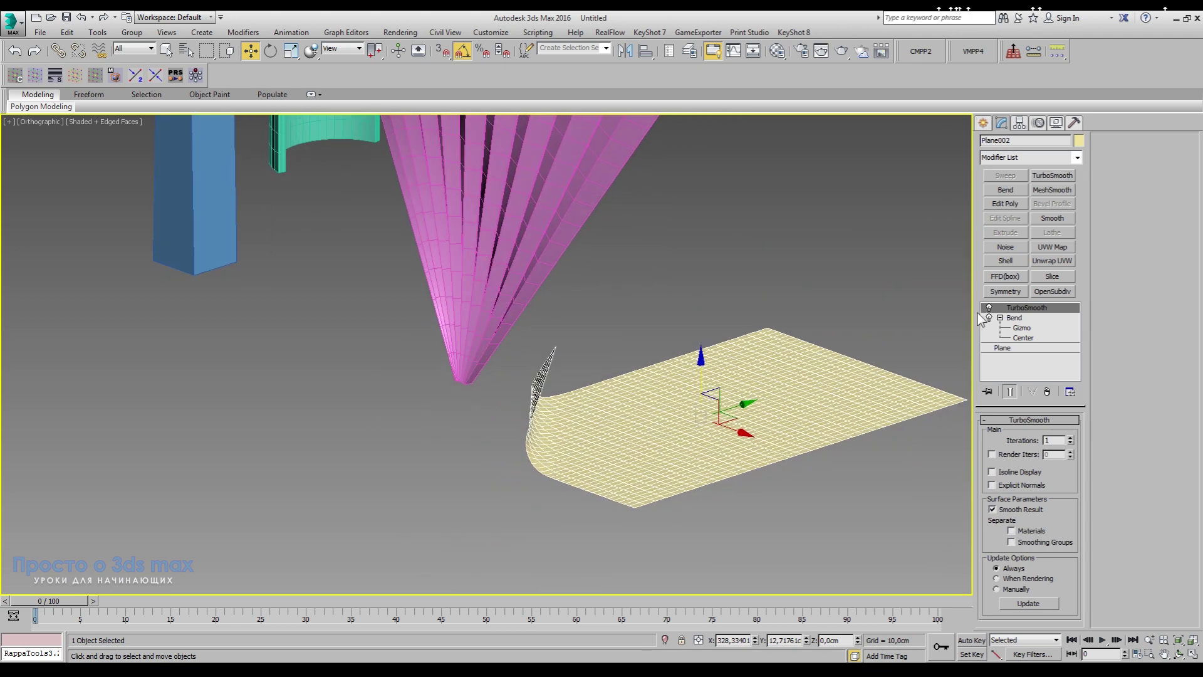
Step: Select the Bend Gizmo, enable Show End Result, and move the fold toward the edge
{"action": "left_click", "coordinate": [1022, 328]}
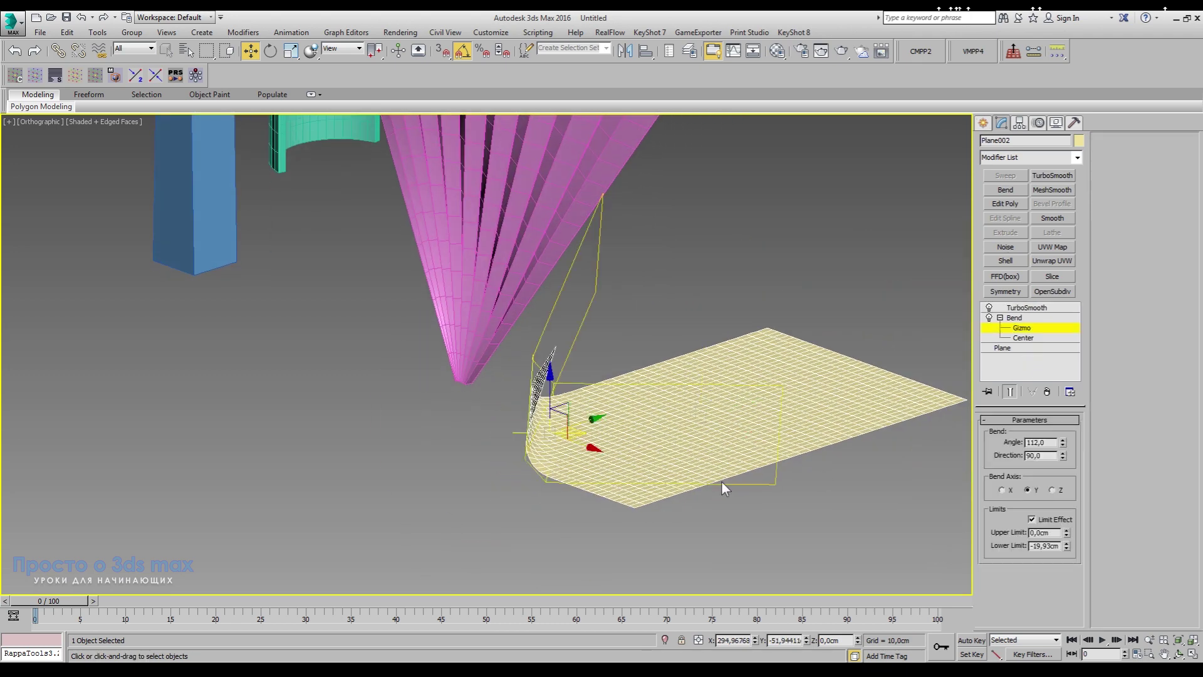
{"action": "left_click", "coordinate": [1010, 393]}
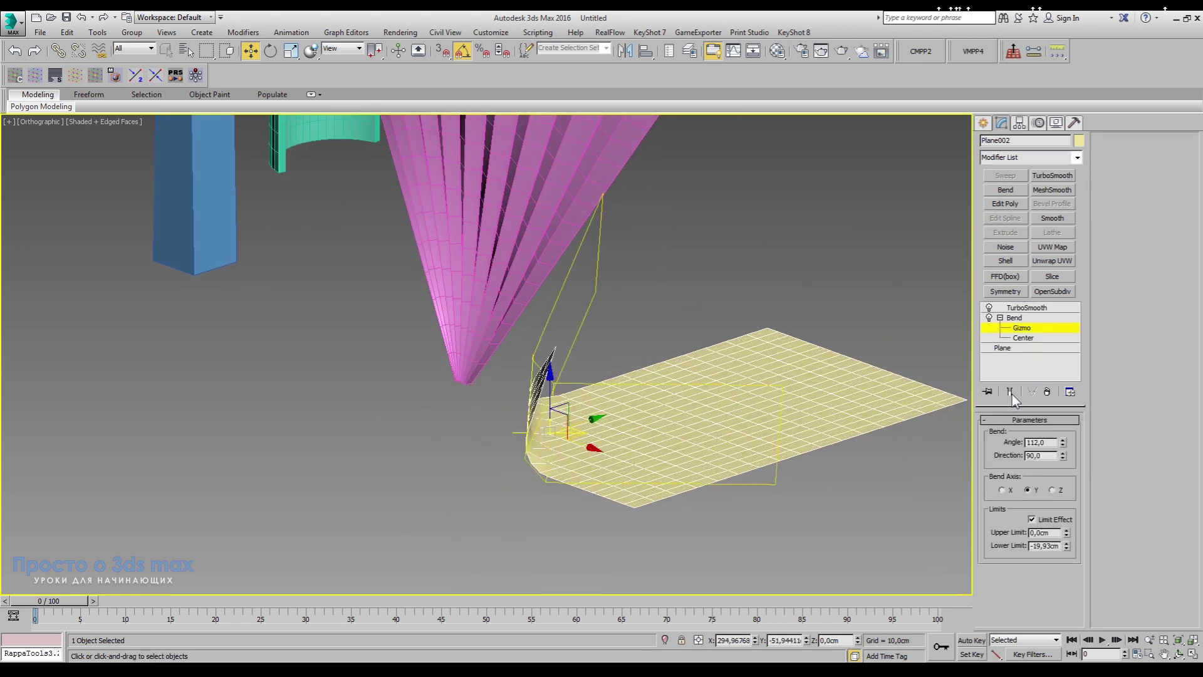
{"action": "mouse_move", "coordinate": [627, 407]}
{"action": "middle_mouse_down", "text": "alt"}
{"action": "mouse_move", "coordinate": [444, 448]}
{"action": "mouse_move", "coordinate": [563, 410]}
{"action": "middle_mouse_up", "text": "alt"}
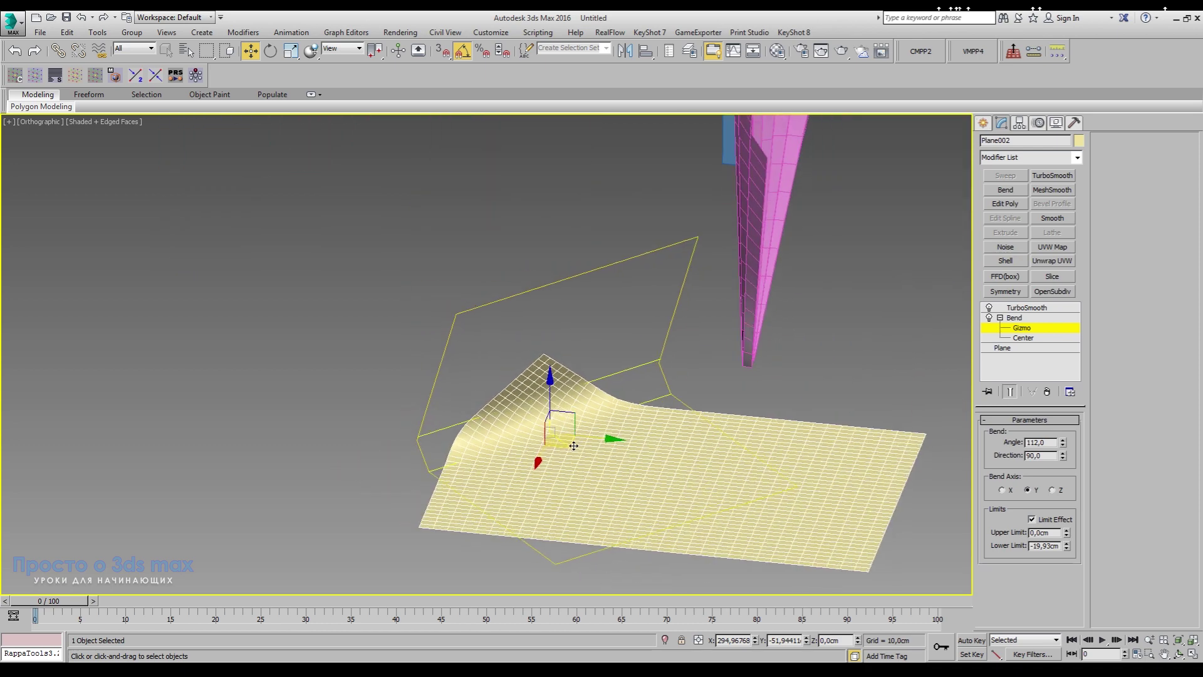
{"action": "left_click_drag", "start_coordinate": [565, 445], "coordinate": [522, 423]}
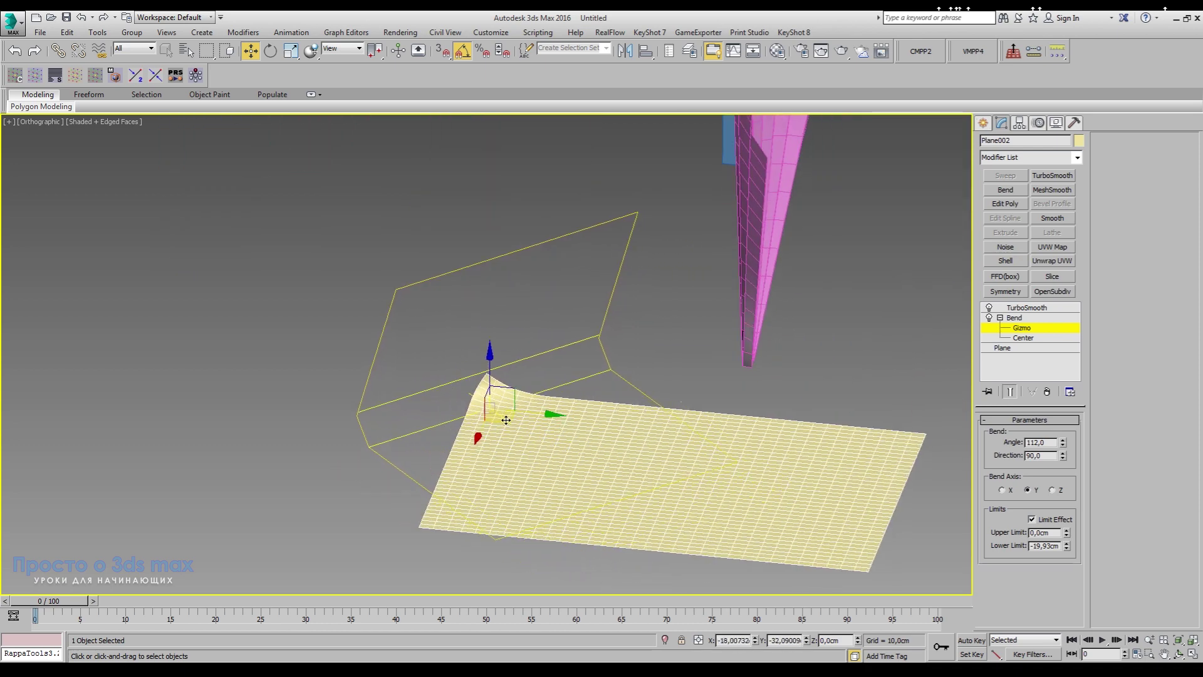
Step: Raise the Bend angle to 194,5 and shift the fold slightly right
{"action": "left_click_drag", "start_coordinate": [1063, 441], "coordinate": [1073, 337]}
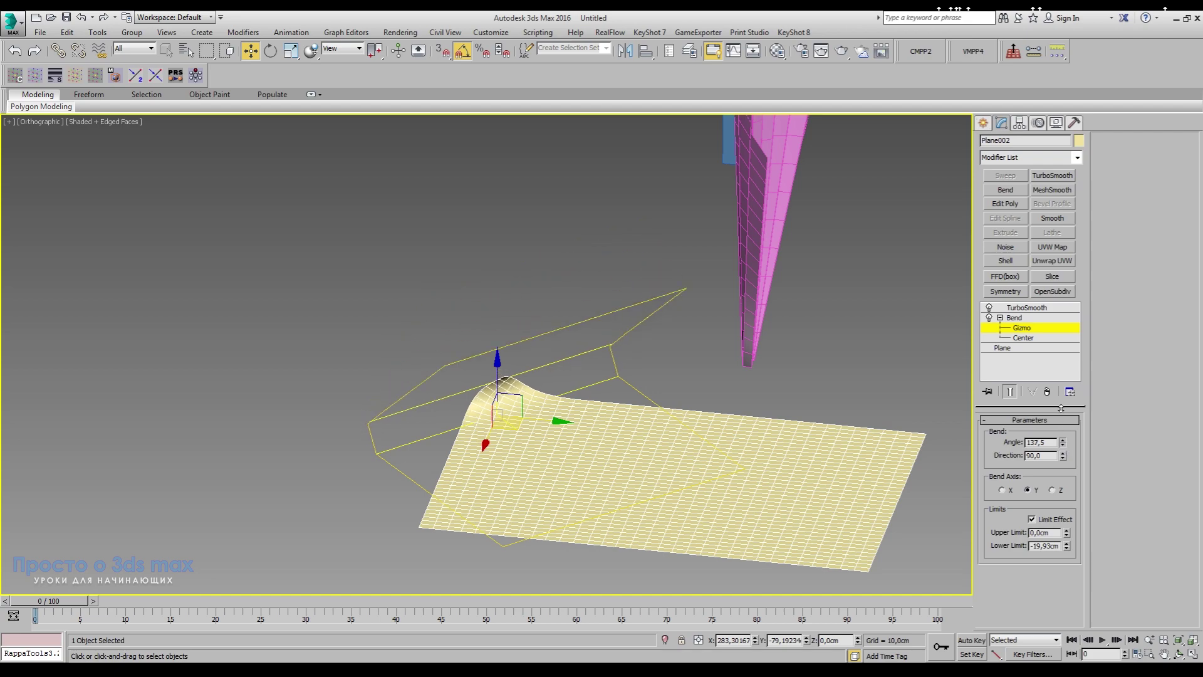
{"action": "middle_click_drag", "start_coordinate": [613, 377], "coordinate": [543, 441], "text": "alt"}
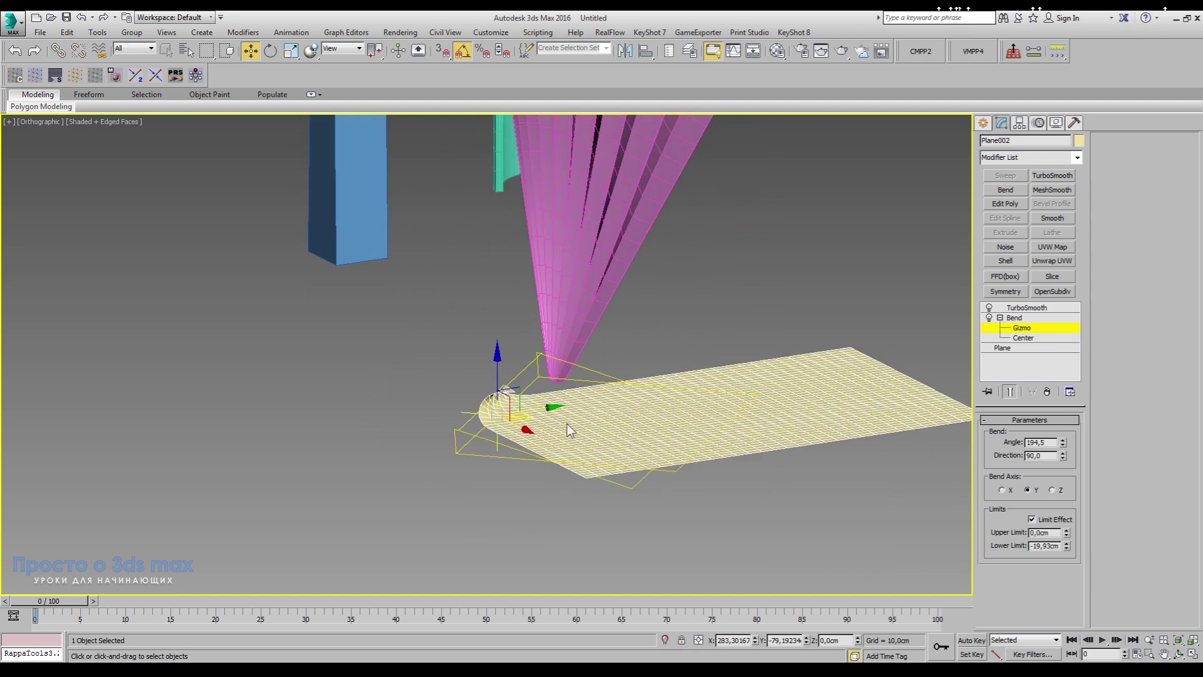
{"action": "left_click_drag", "start_coordinate": [543, 440], "coordinate": [567, 456]}
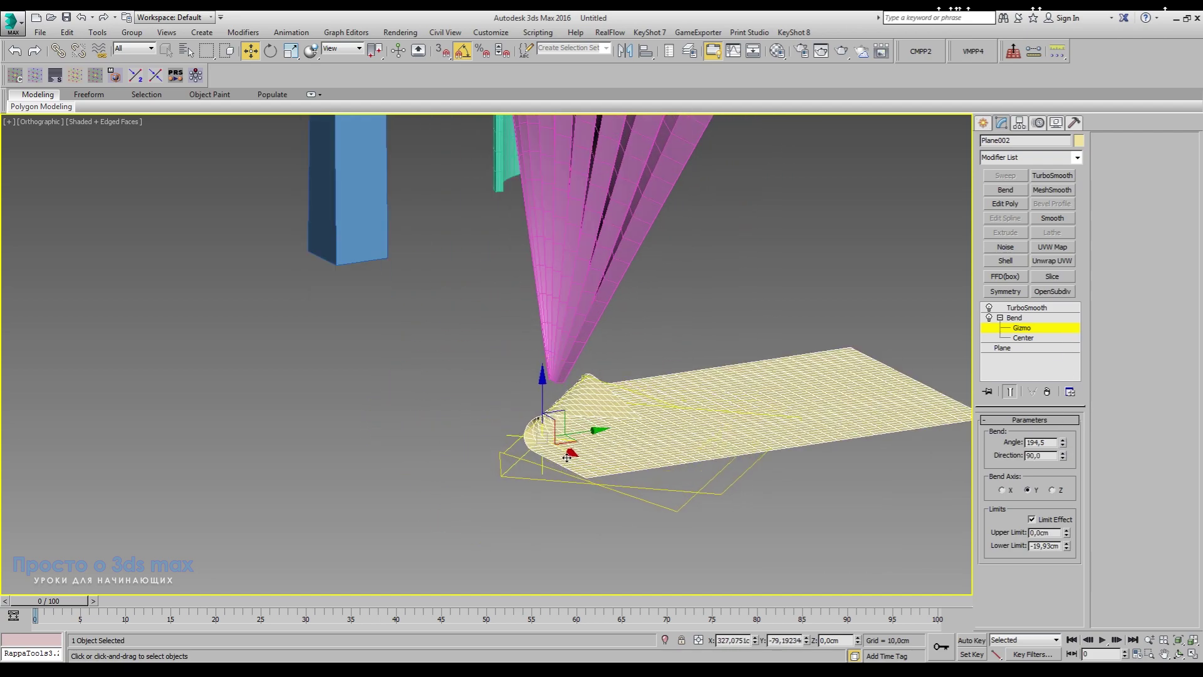
{"action": "mouse_move", "coordinate": [567, 456]}
{"action": "middle_mouse_down", "text": "alt"}
{"action": "mouse_move", "coordinate": [590, 482]}
{"action": "mouse_move", "coordinate": [472, 329]}
{"action": "mouse_move", "coordinate": [680, 429]}
{"action": "middle_mouse_up", "text": "alt"}
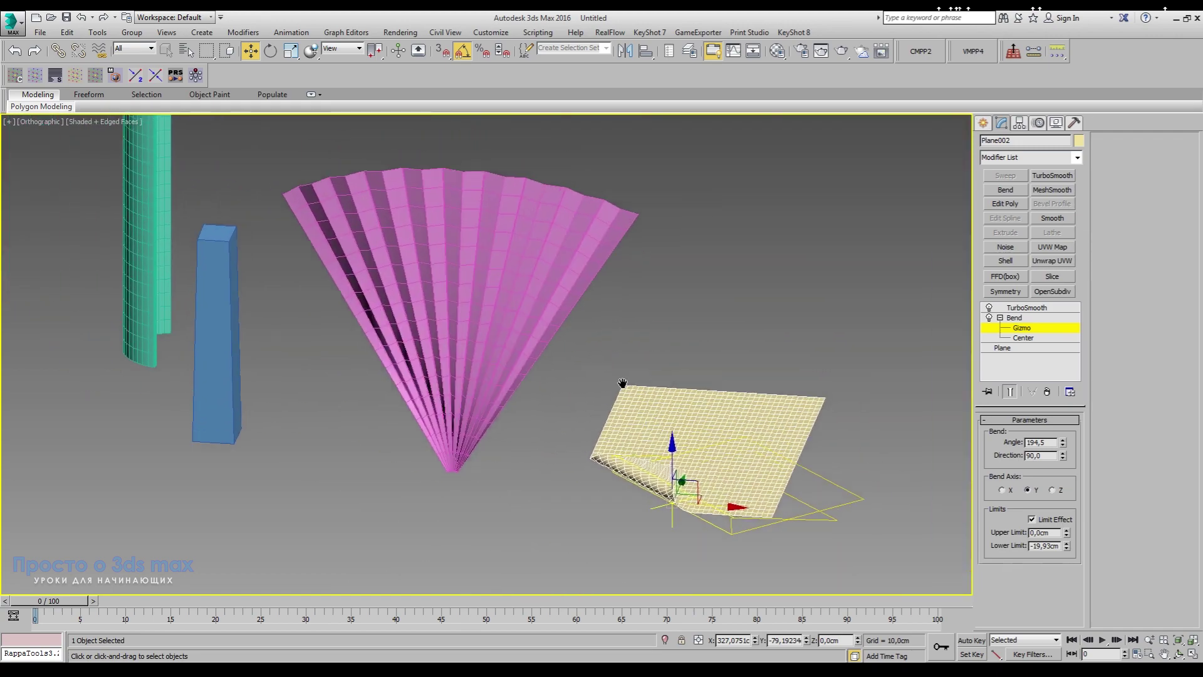
{"action": "left_click", "coordinate": [1034, 307]}
{"action": "left_click", "coordinate": [1019, 319]}
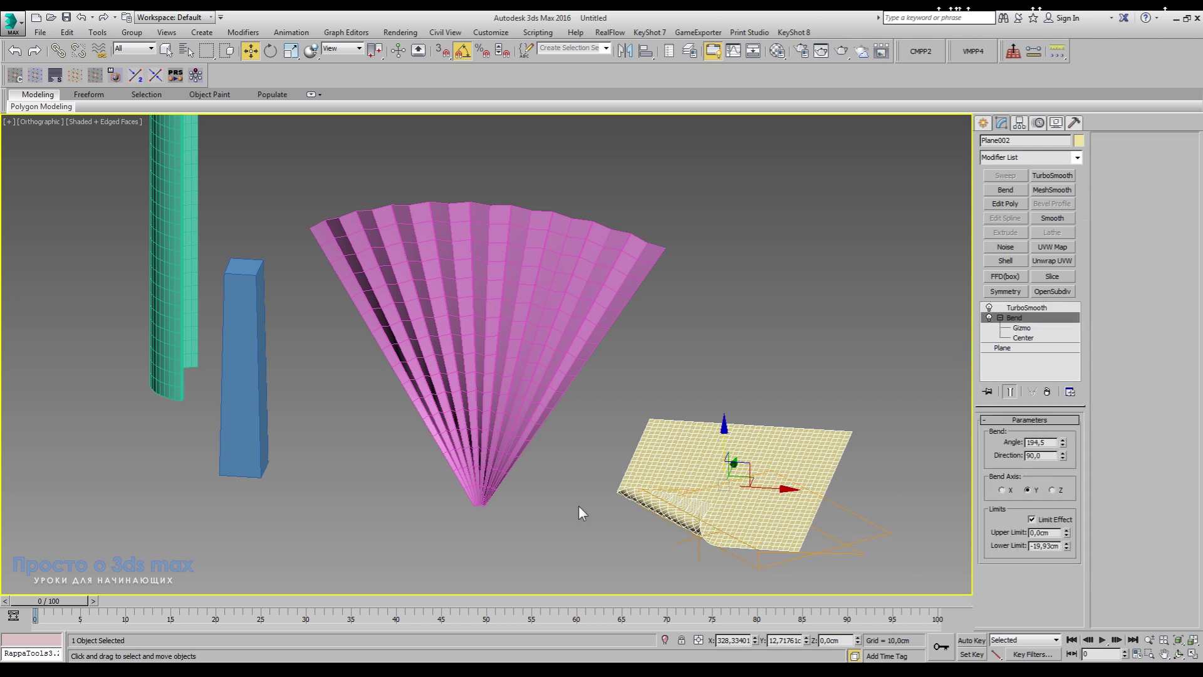
{"action": "mouse_move", "coordinate": [578, 505]}
{"action": "middle_mouse_down", "text": "alt"}
{"action": "mouse_move", "coordinate": [510, 497]}
{"action": "mouse_move", "coordinate": [533, 504]}
{"action": "middle_mouse_up", "text": "alt"}
{"action": "mouse_move", "coordinate": [565, 488]}
{"action": "middle_mouse_down", "text": "alt"}
{"action": "mouse_move", "coordinate": [573, 468]}
{"action": "mouse_move", "coordinate": [633, 460]}
{"action": "mouse_move", "coordinate": [607, 490]}
{"action": "middle_mouse_up", "text": "alt"}
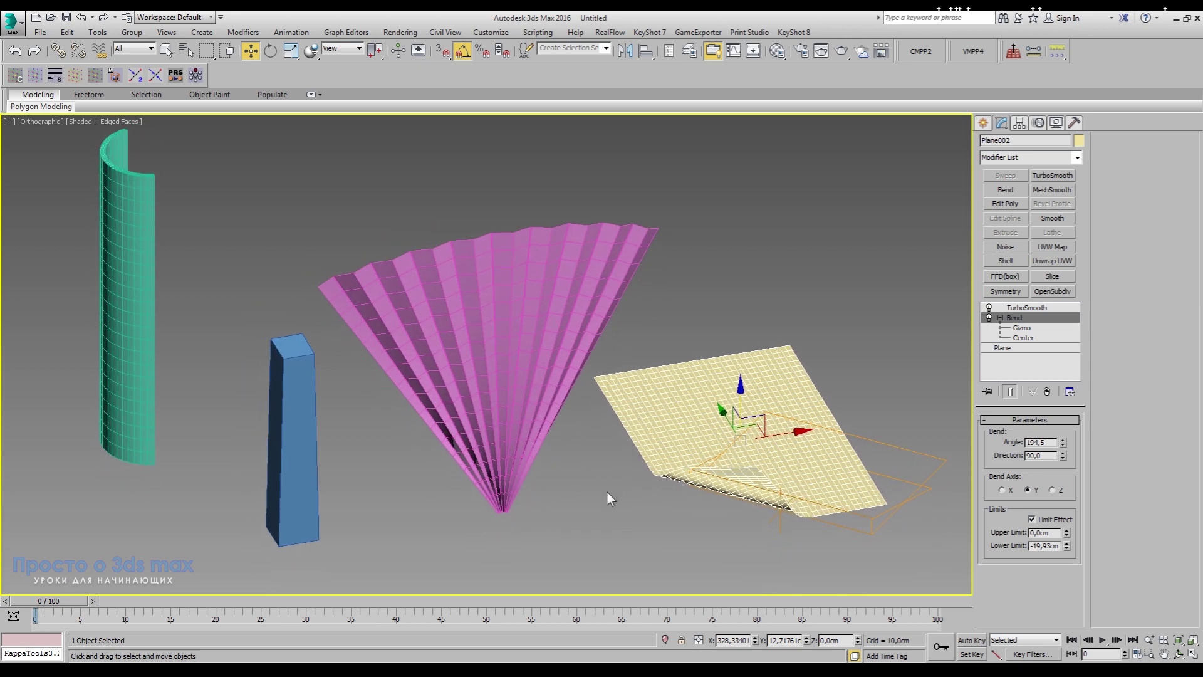